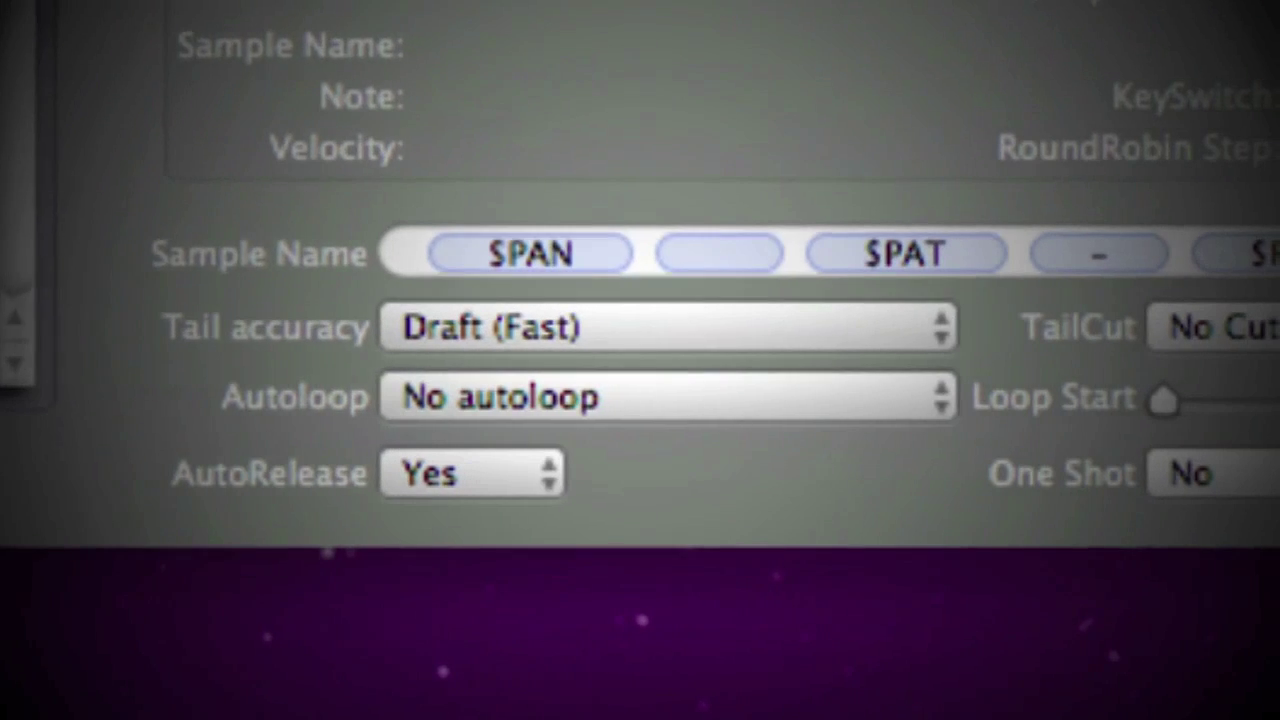
# Enable Keymap, EXS24, Kontakt, Structure and Reason under Create Formats
pyautogui.click(345, 397)
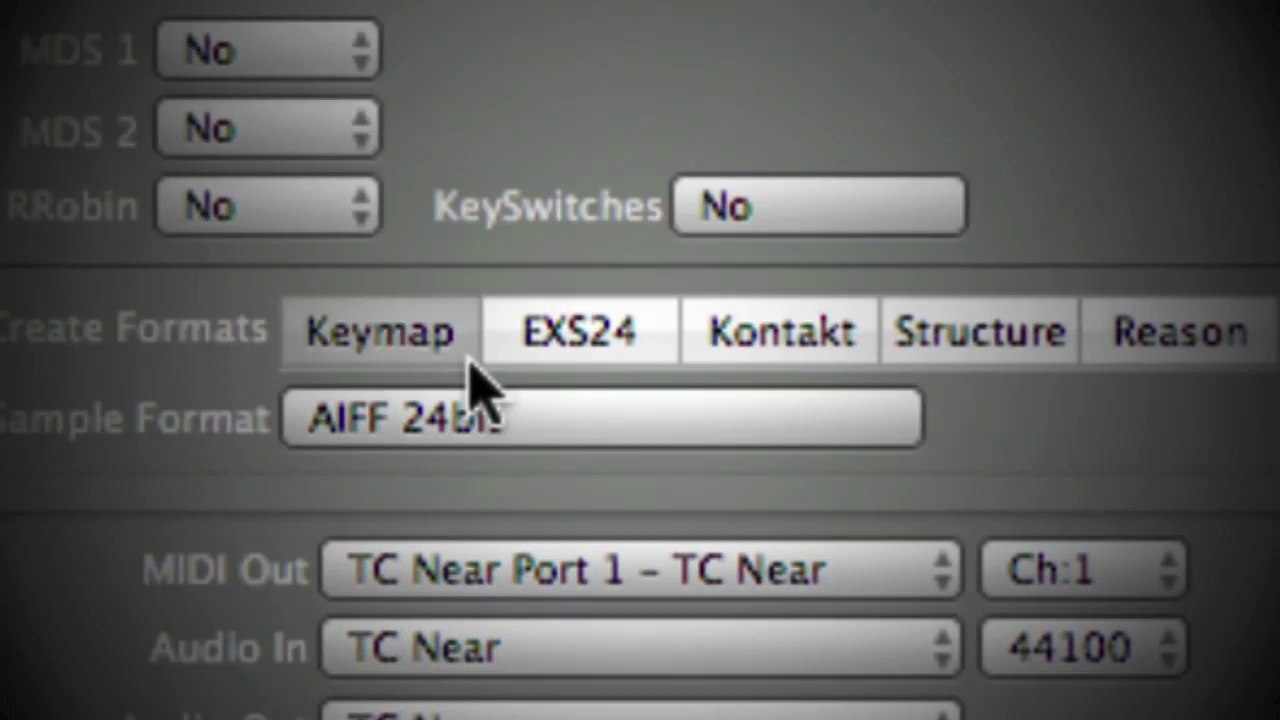
pyautogui.click(508, 358)
pyautogui.click(575, 352)
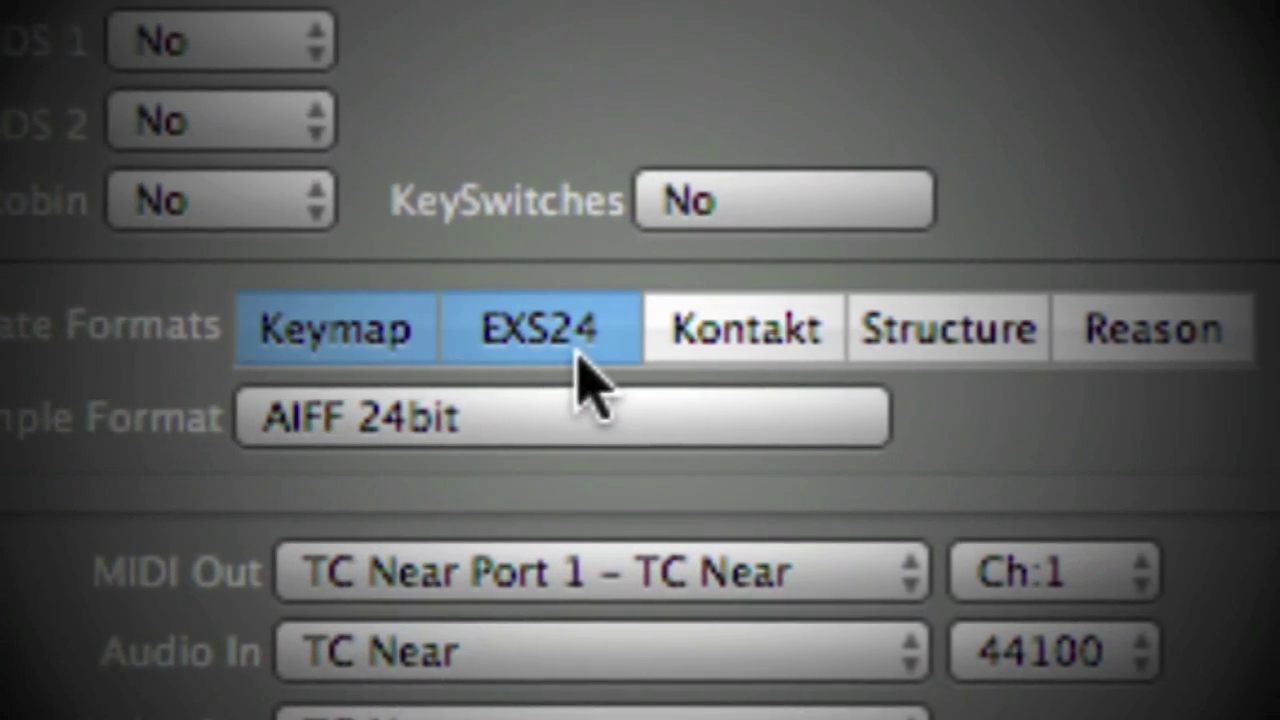
pyautogui.click(812, 348)
pyautogui.click(1000, 345)
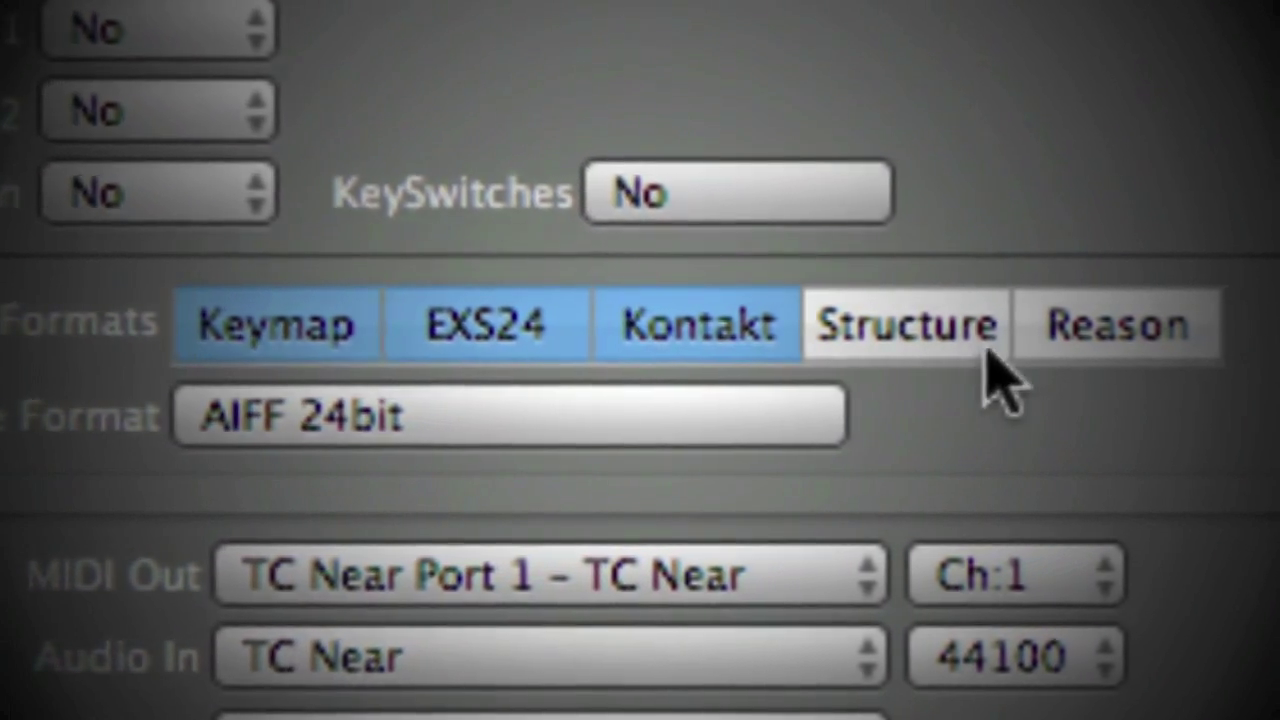
pyautogui.click(1161, 352)
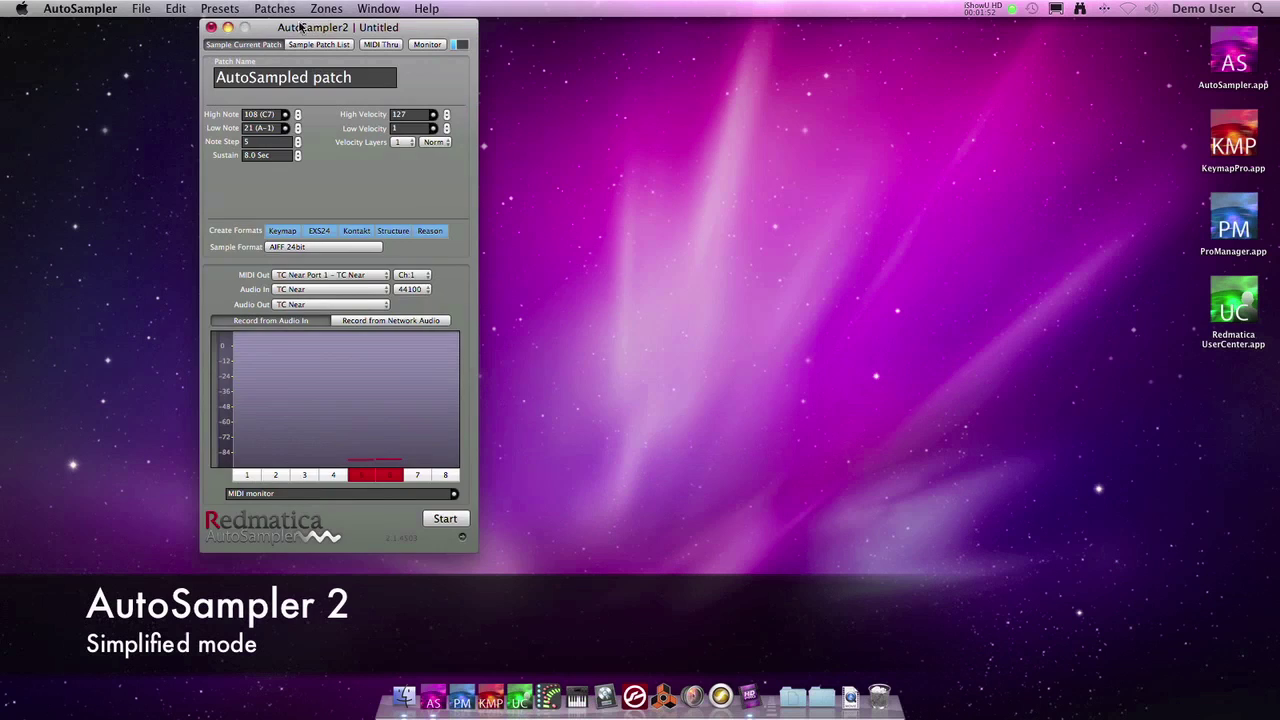
pyautogui.moveTo(300, 27); pyautogui.dragTo(477, 37)
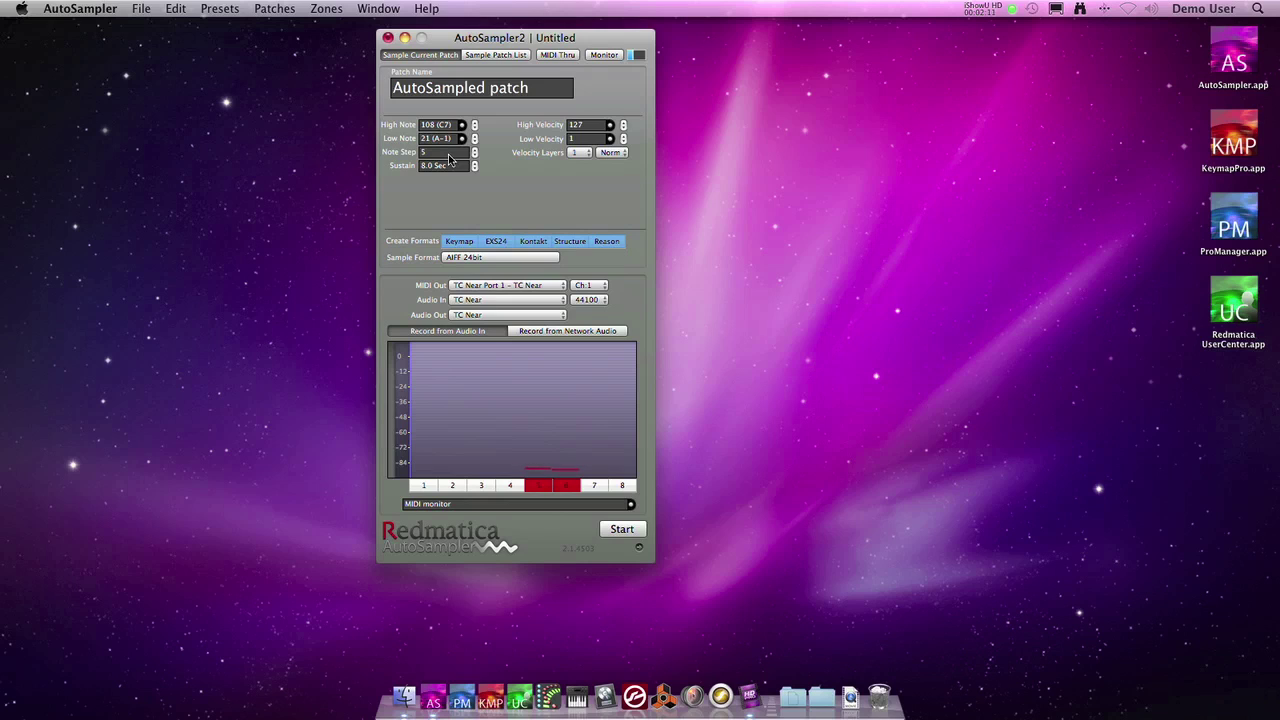
pyautogui.click(578, 154)
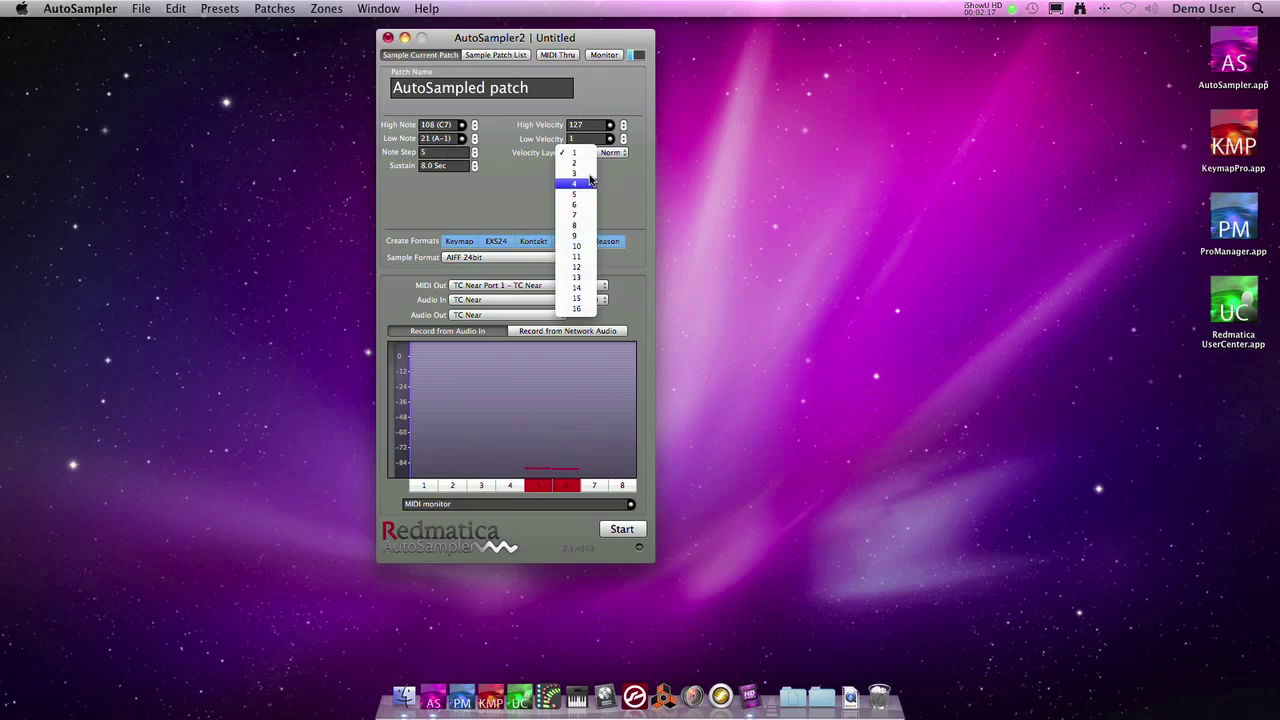
pyautogui.click(521, 207)
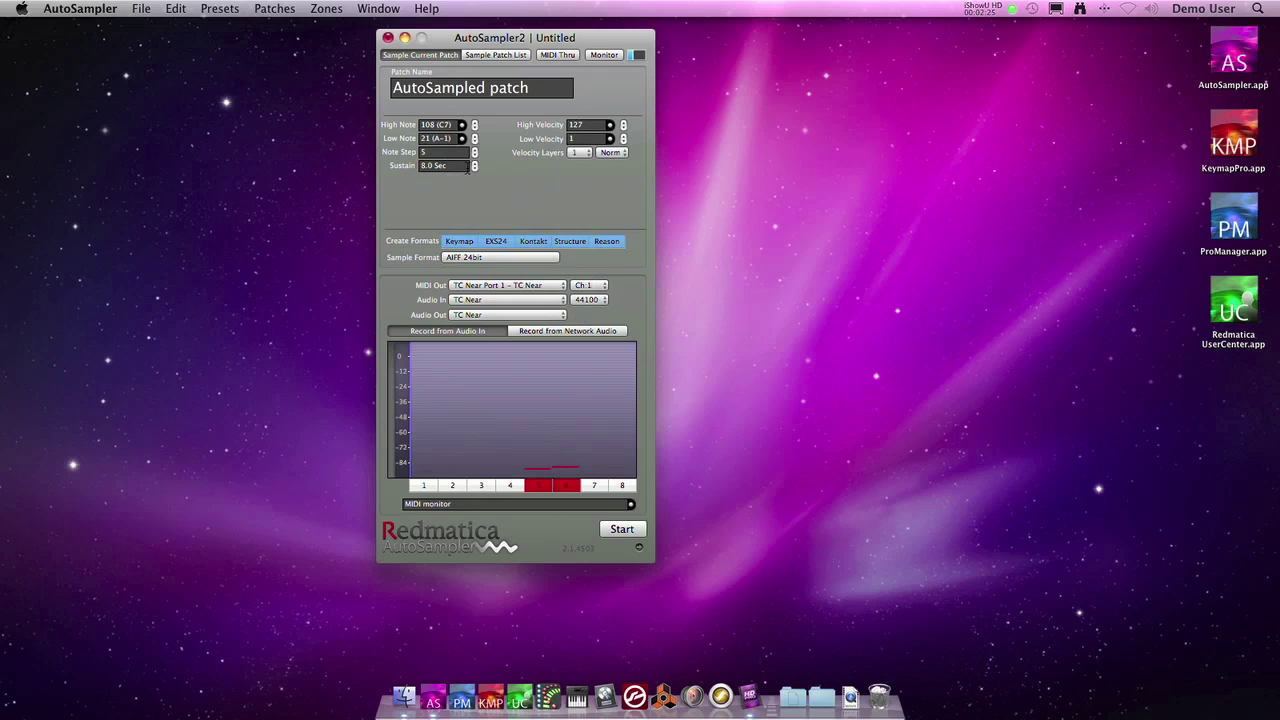
pyautogui.click(478, 263)
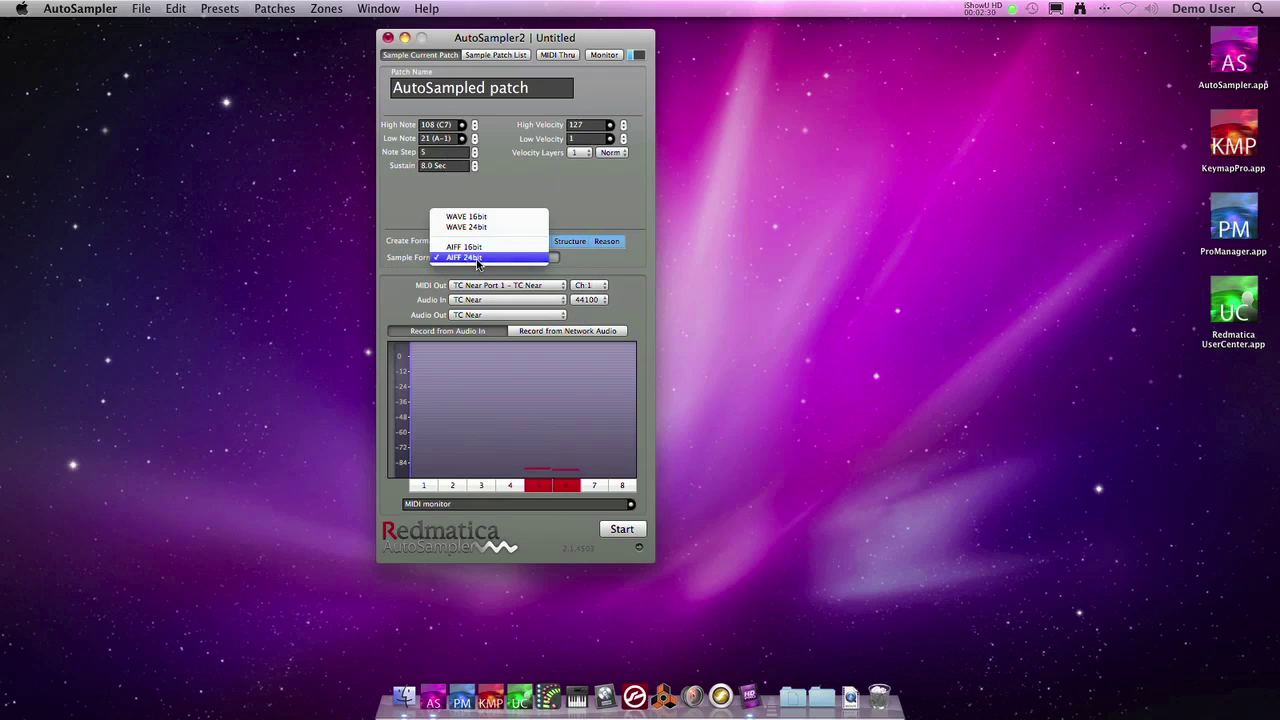
pyautogui.click(478, 262)
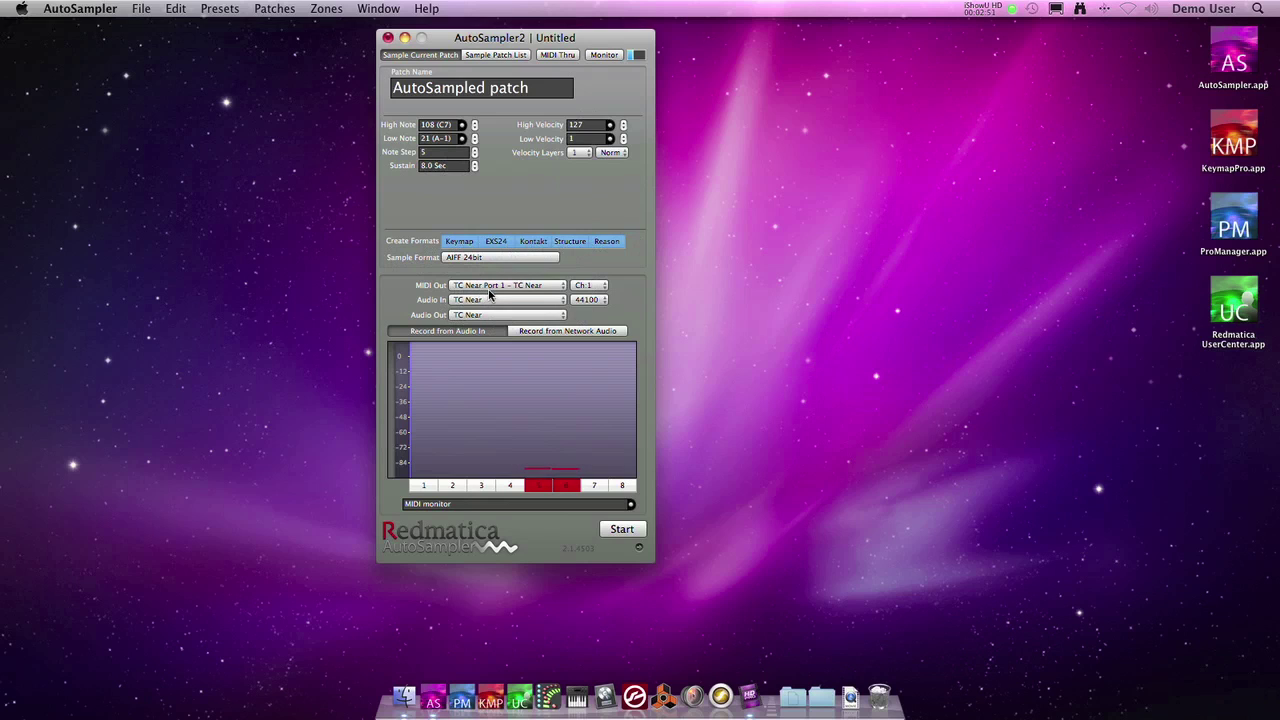
pyautogui.click(560, 423)
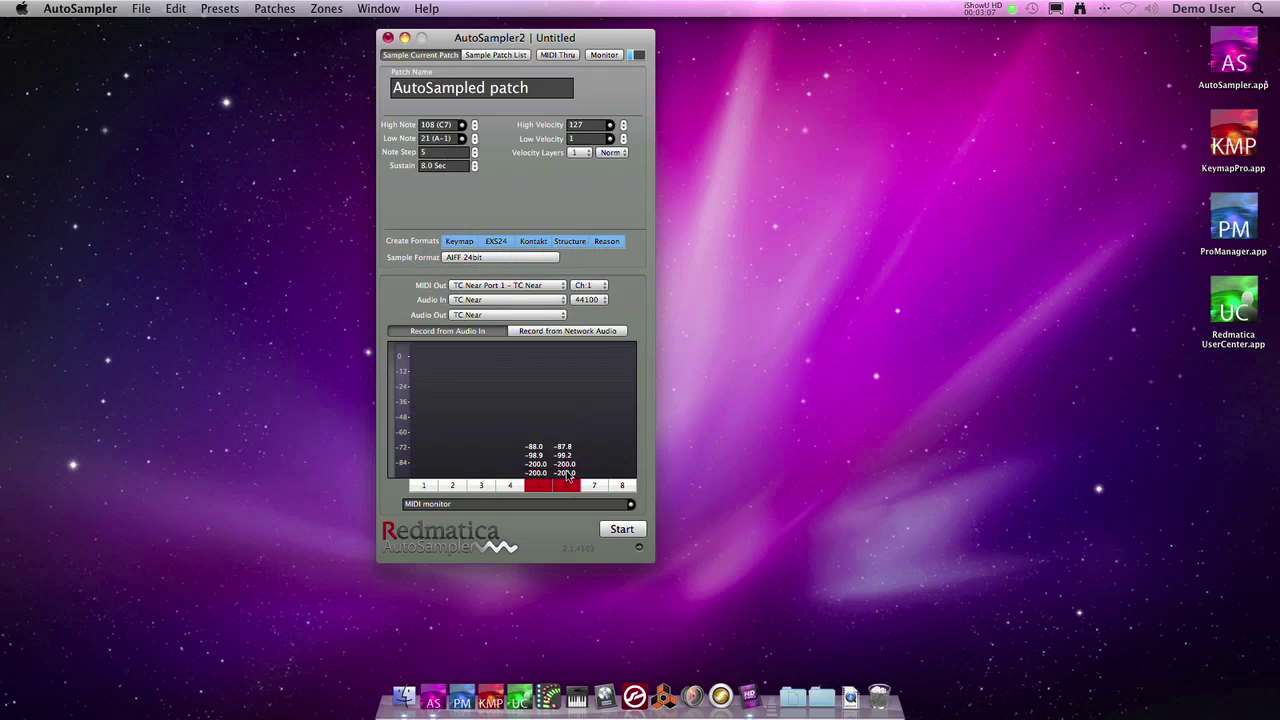
pyautogui.click(598, 407)
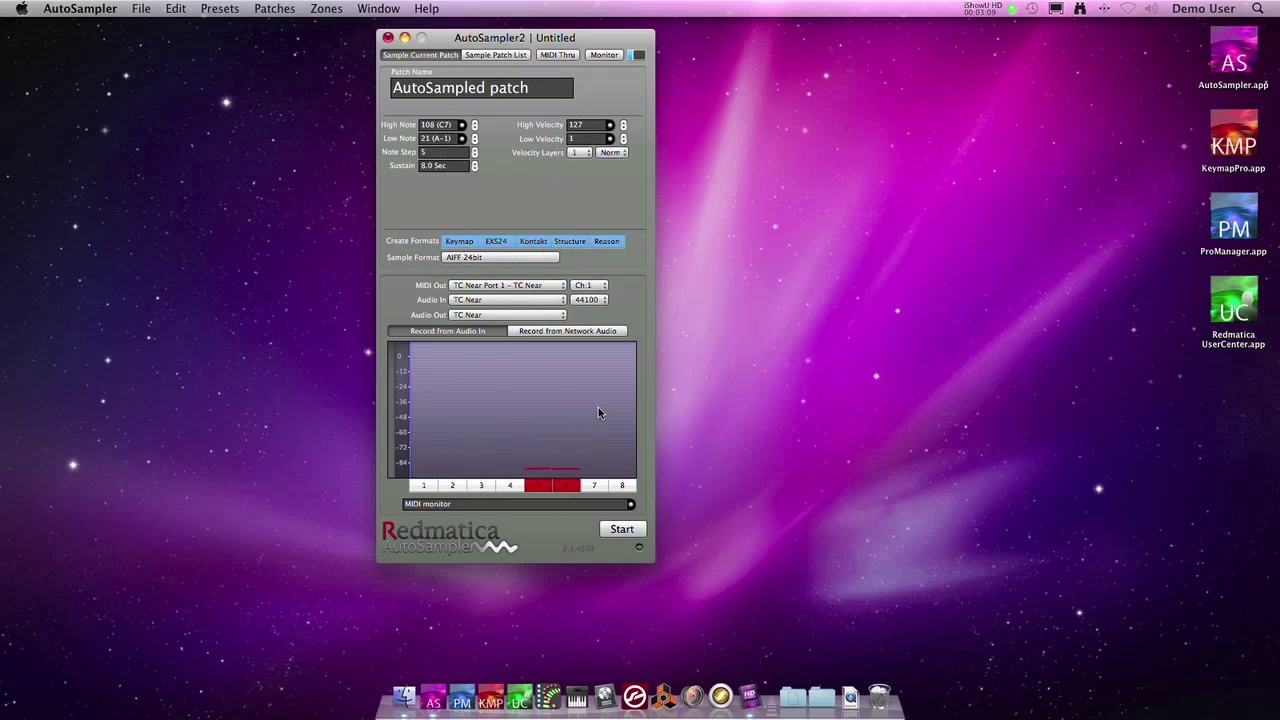
# Rename the patch to AutoSampledKit1 by deleting the word 'patch' from its name
pyautogui.moveTo(423, 486); pyautogui.dragTo(617, 491)
pyautogui.doubleClick(521, 88)
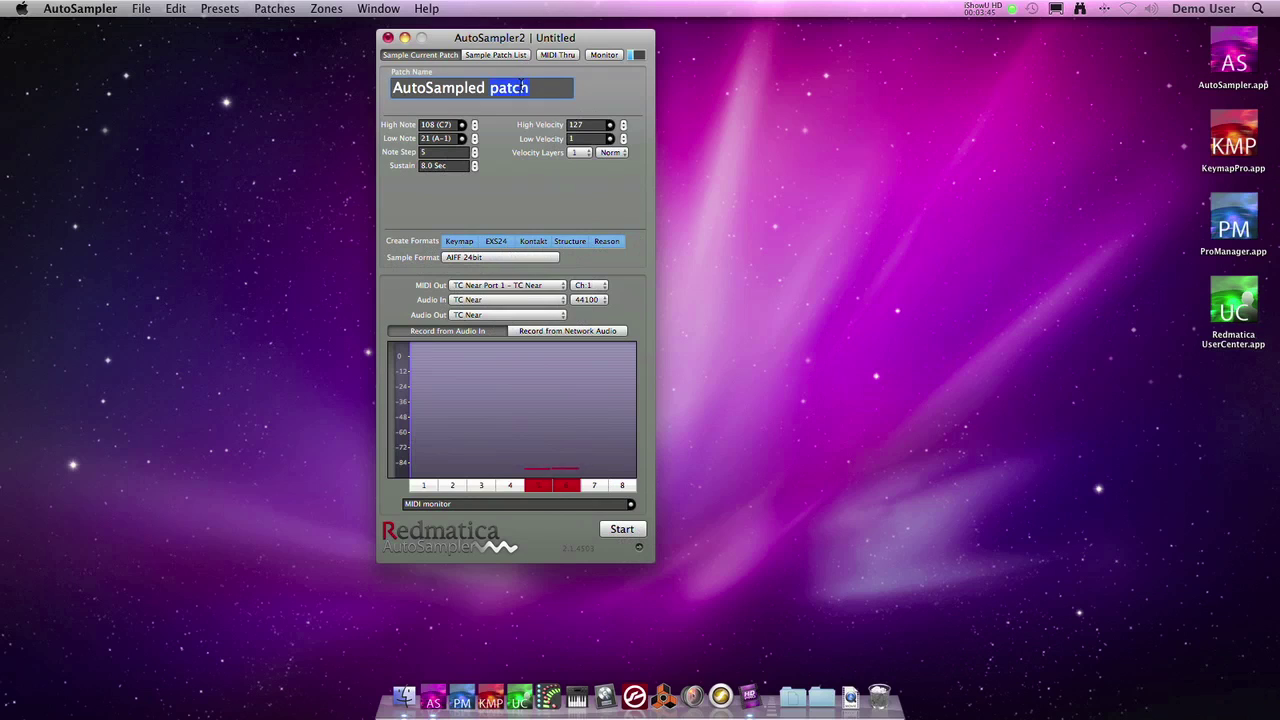
pyautogui.press('BackSpace')
# Set Low Note 48 (C2) and High Note 60 (C3), turn Monitor on, and shift the window right
pyautogui.press('Tab')
pyautogui.press('Tab')
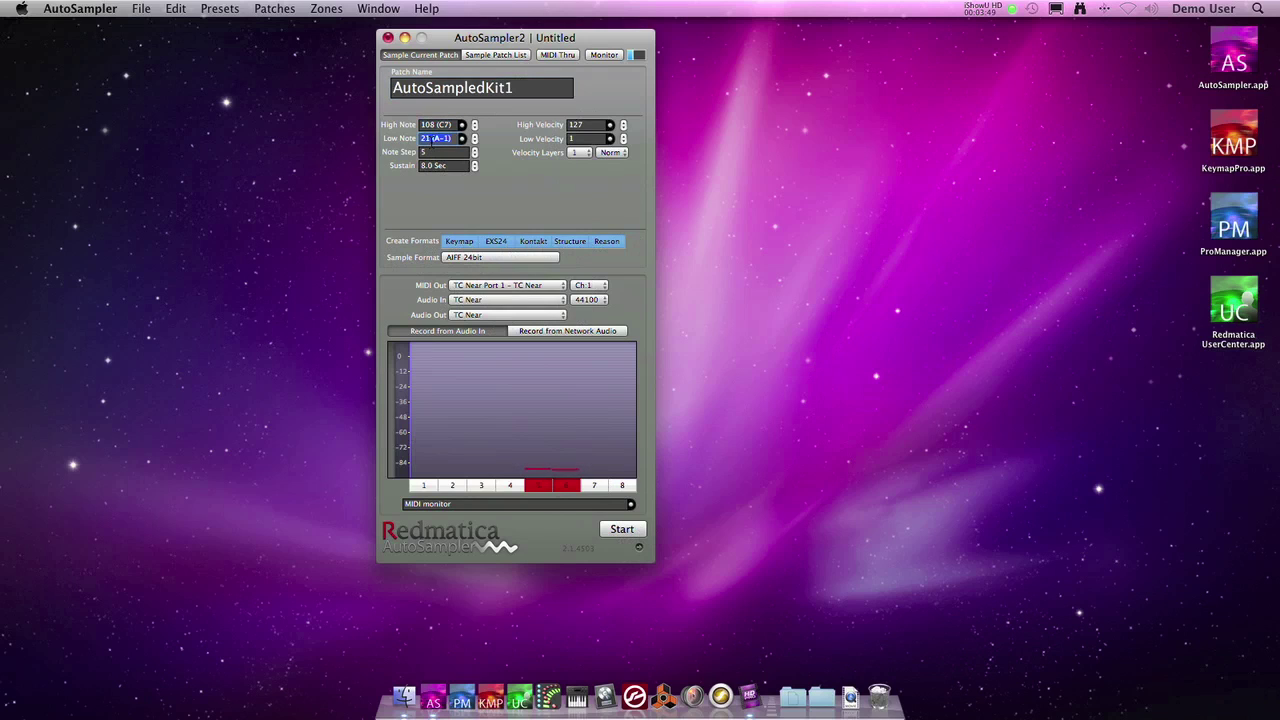
pyautogui.write('48')
pyautogui.press('Tab')
pyautogui.click(432, 124)
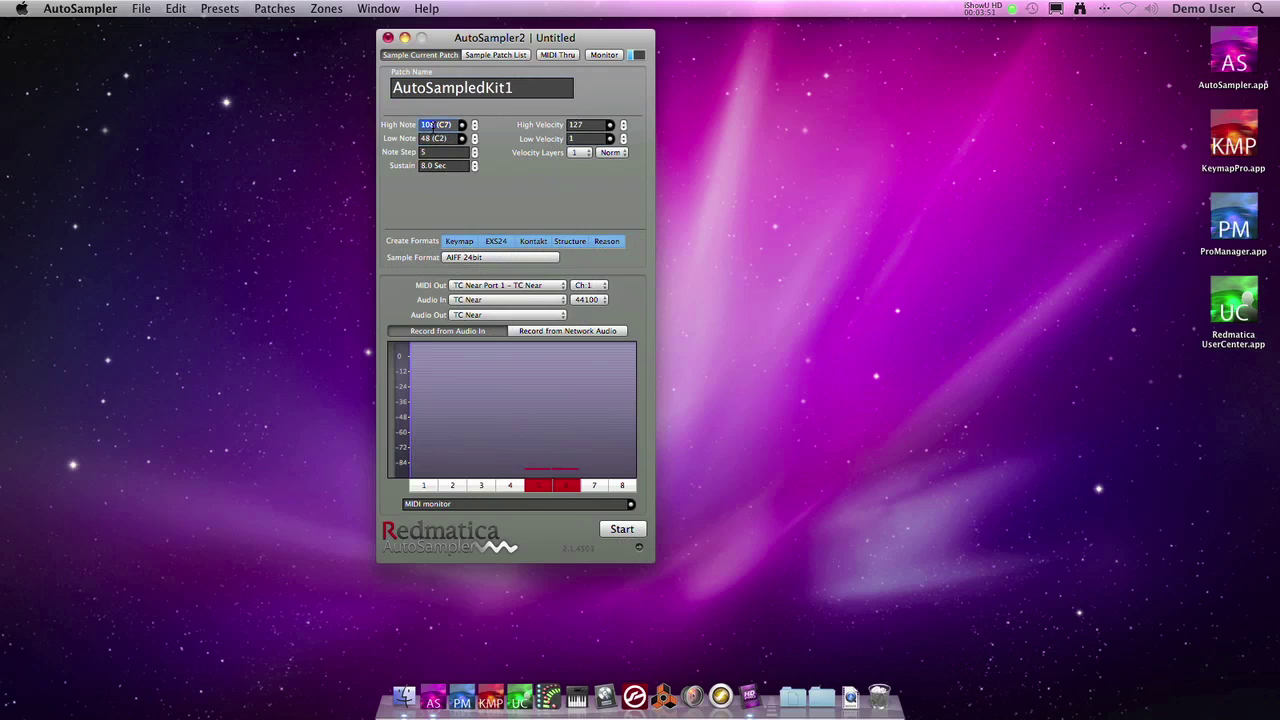
pyautogui.write('60')
pyautogui.press('Tab')
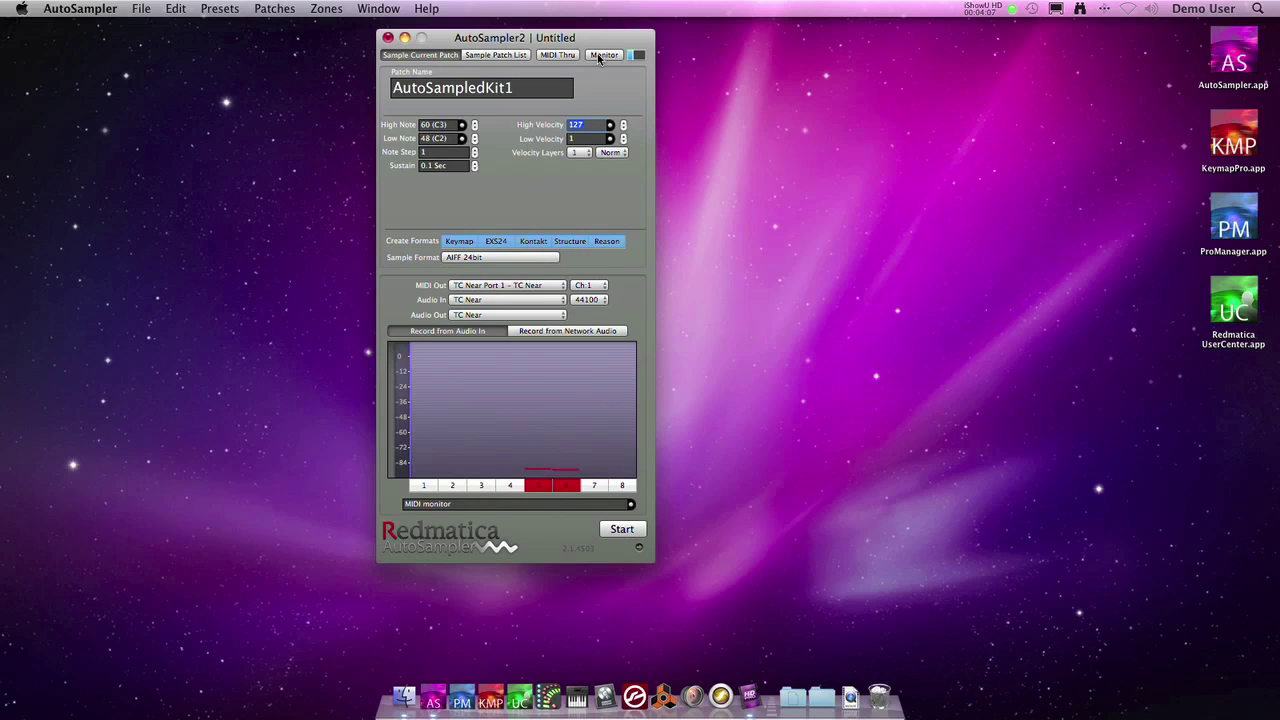
pyautogui.click(598, 56)
pyautogui.moveTo(592, 55); pyautogui.dragTo(770, 57)
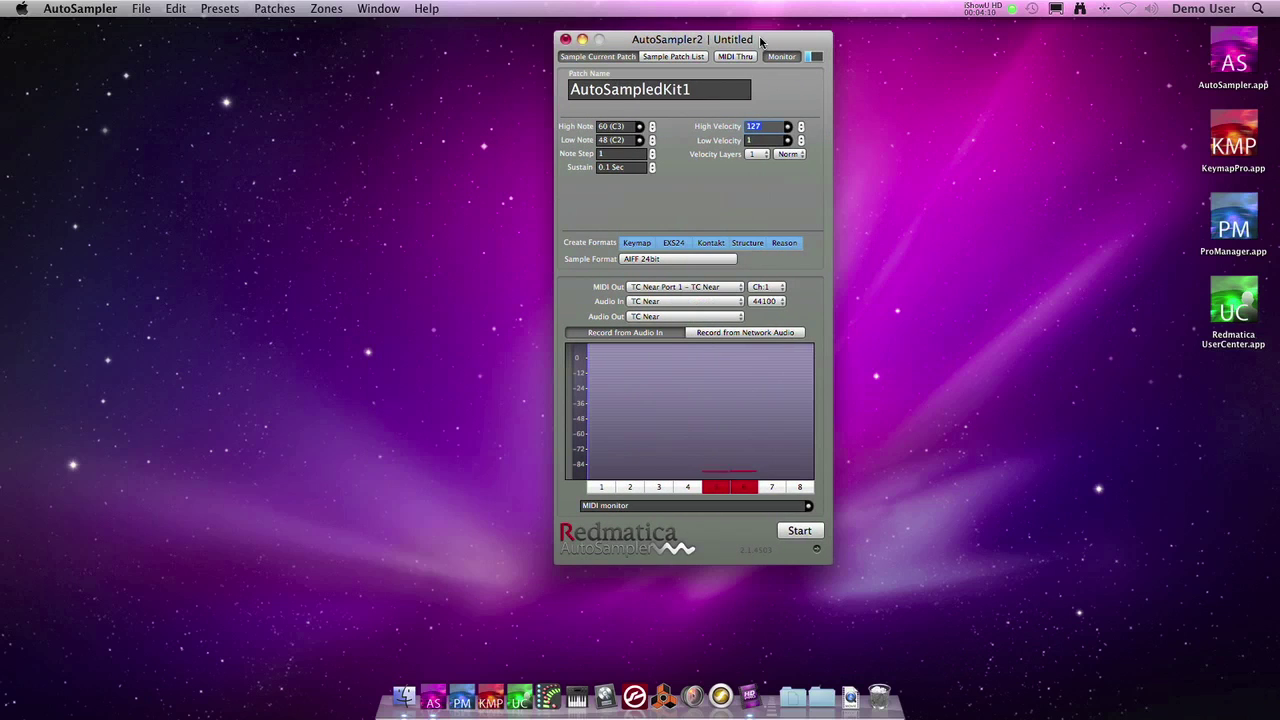
# Start auto-sampling with Sampler Instruments as the output folder
pyautogui.click(799, 533)
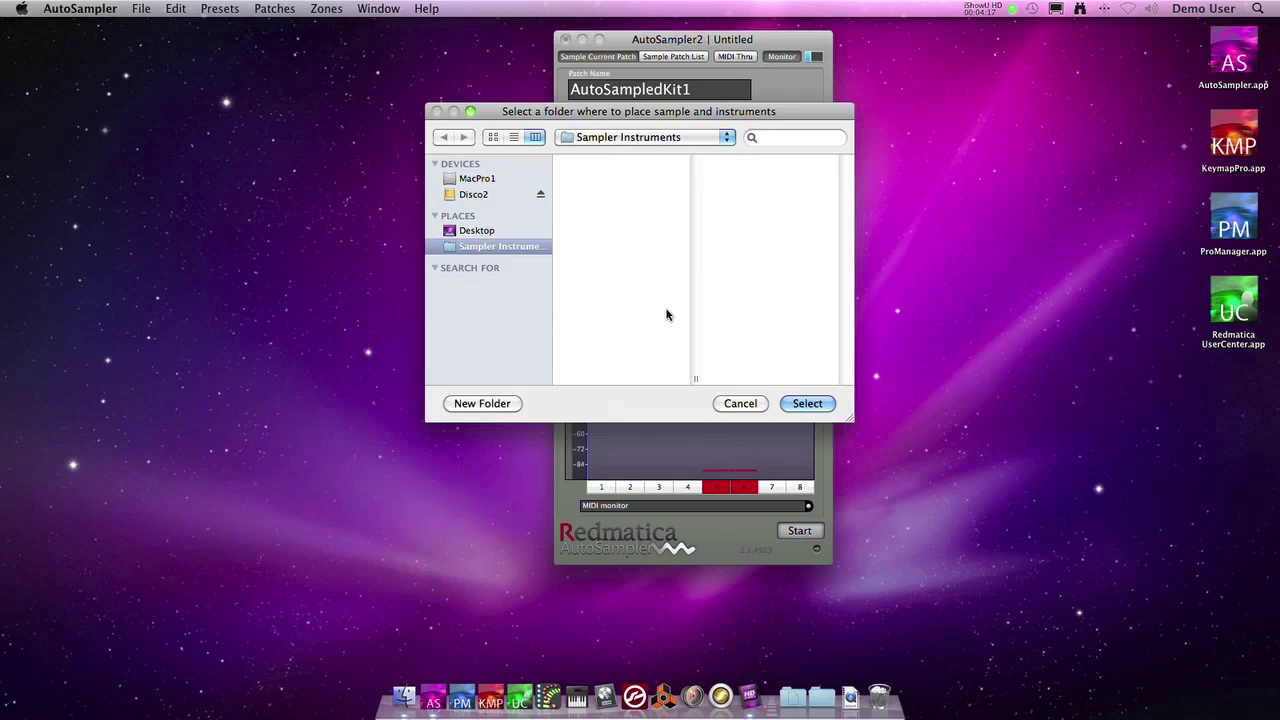
pyautogui.click(665, 140)
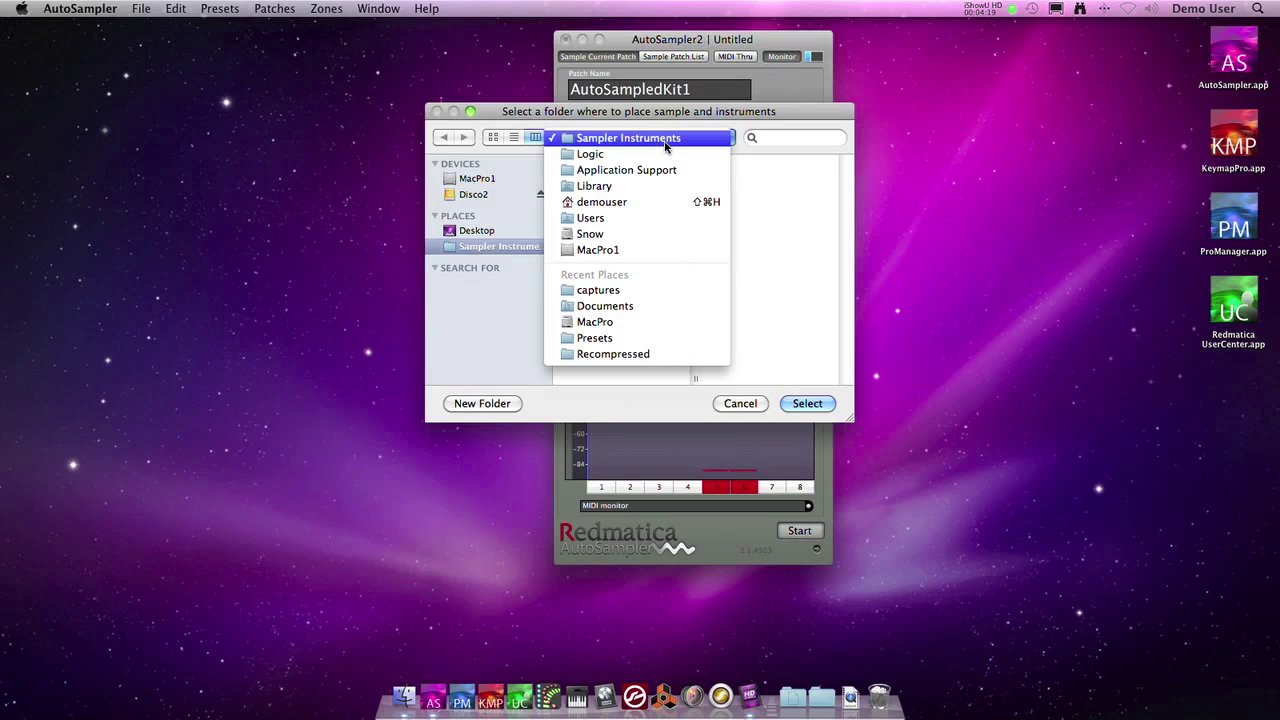
pyautogui.click(680, 128)
pyautogui.click(807, 404)
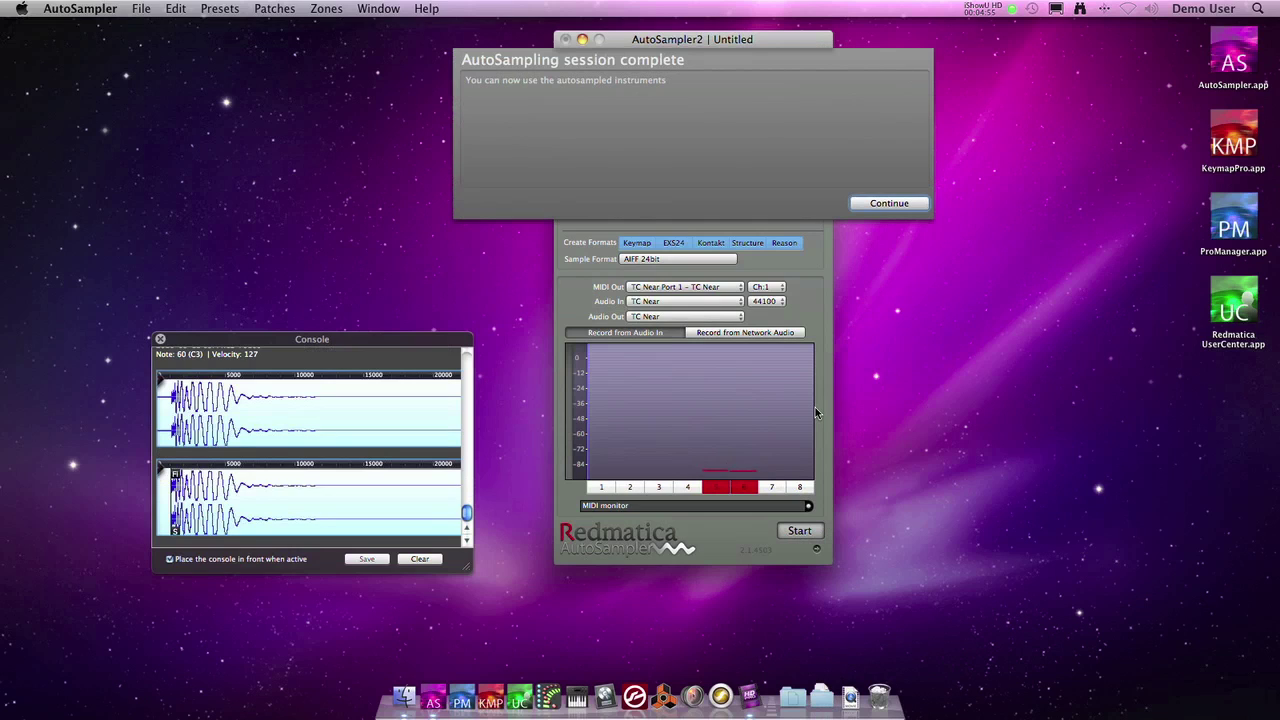
# Dismiss the completion message and quit AutoSampler without saving the session
pyautogui.click(907, 204)
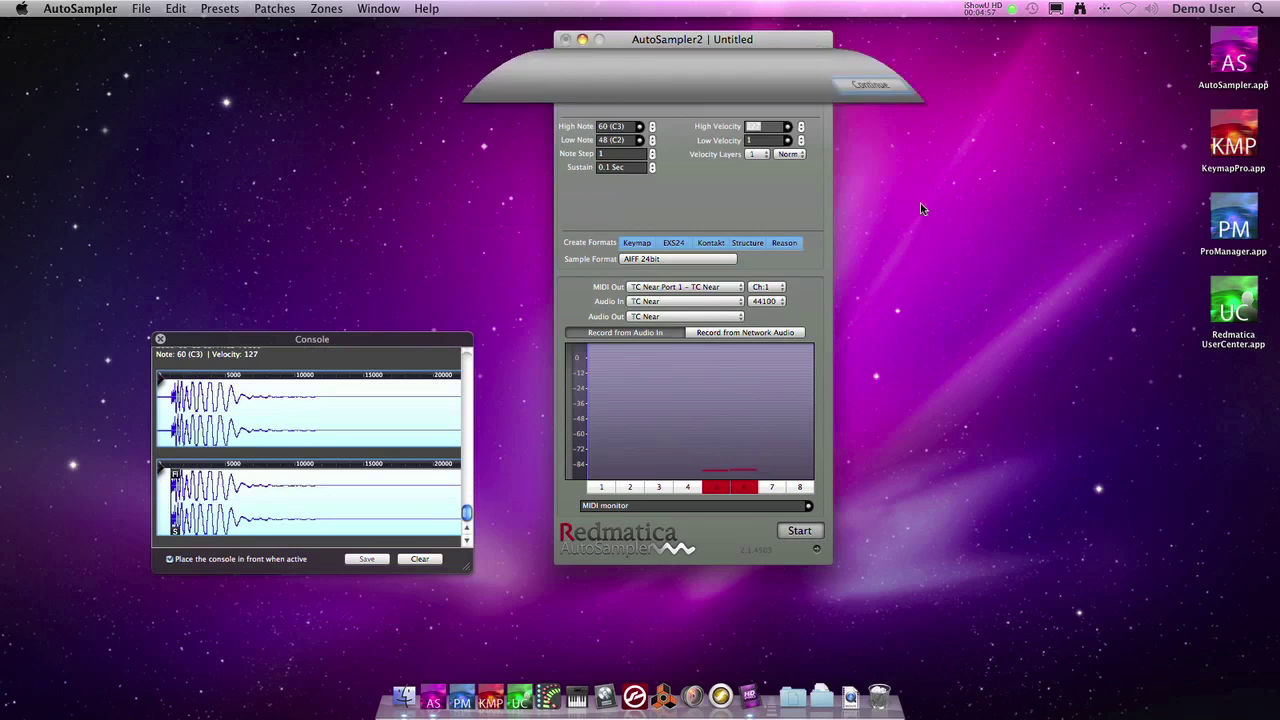
pyautogui.click(85, 8)
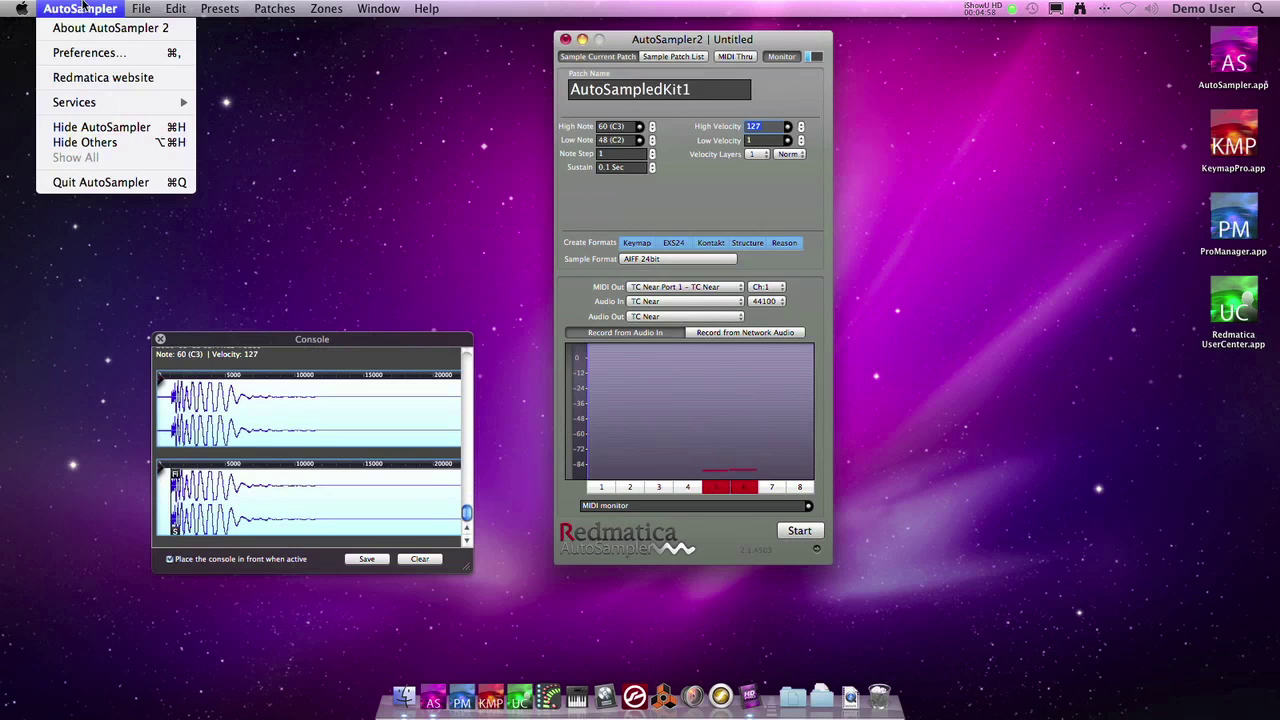
pyautogui.click(101, 183)
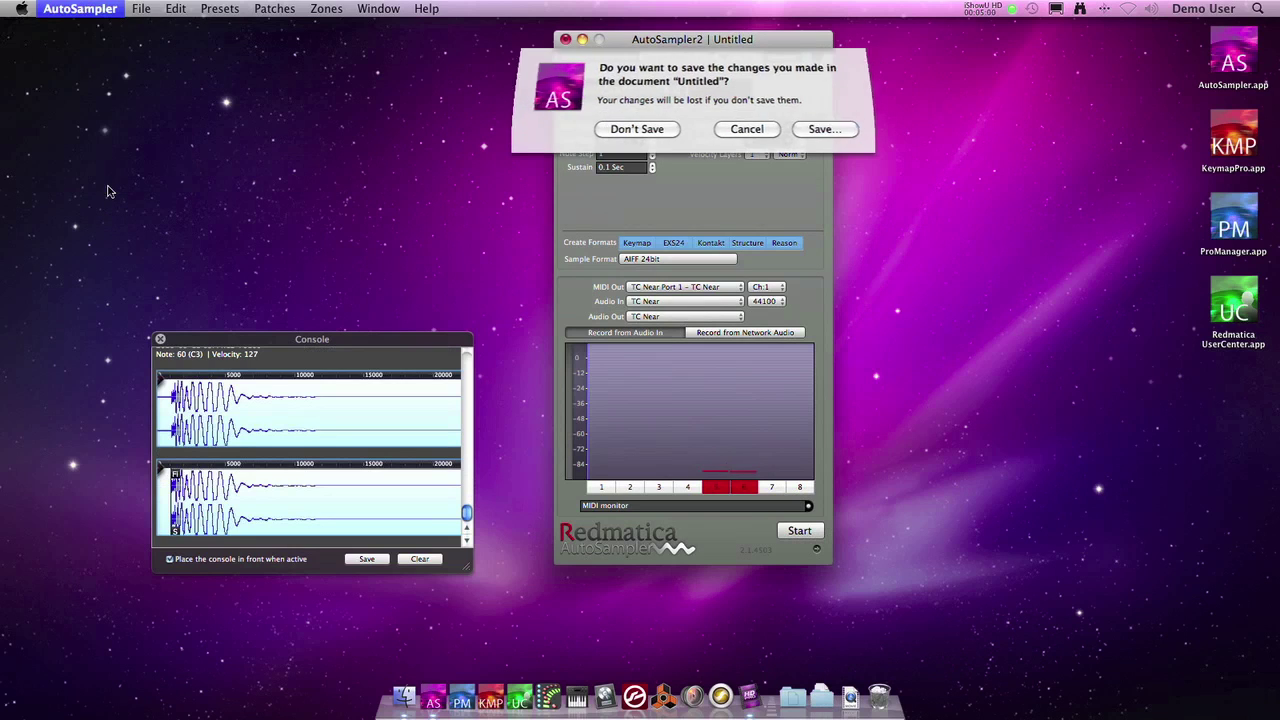
pyautogui.click(656, 129)
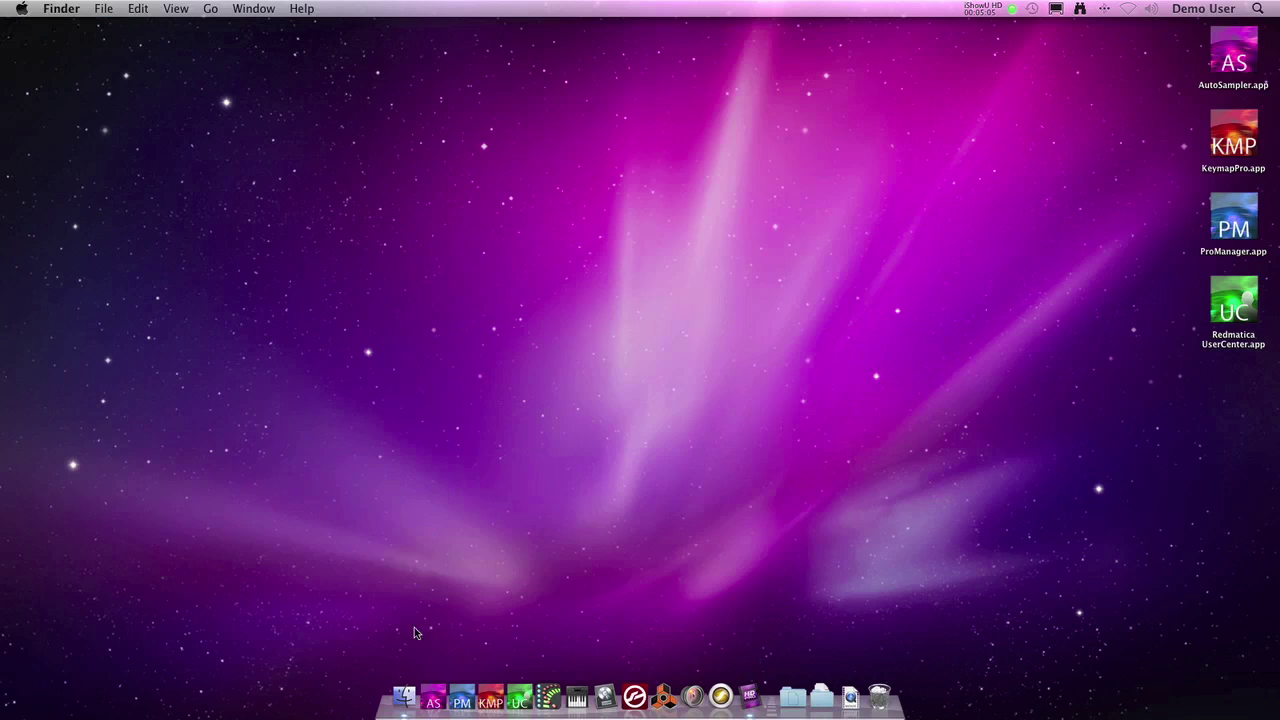
# Show Sampler Instruments in Finder, briefly expand AutoSampledKit1's samples, and move the window right
pyautogui.click(404, 696)
pyautogui.click(697, 138)
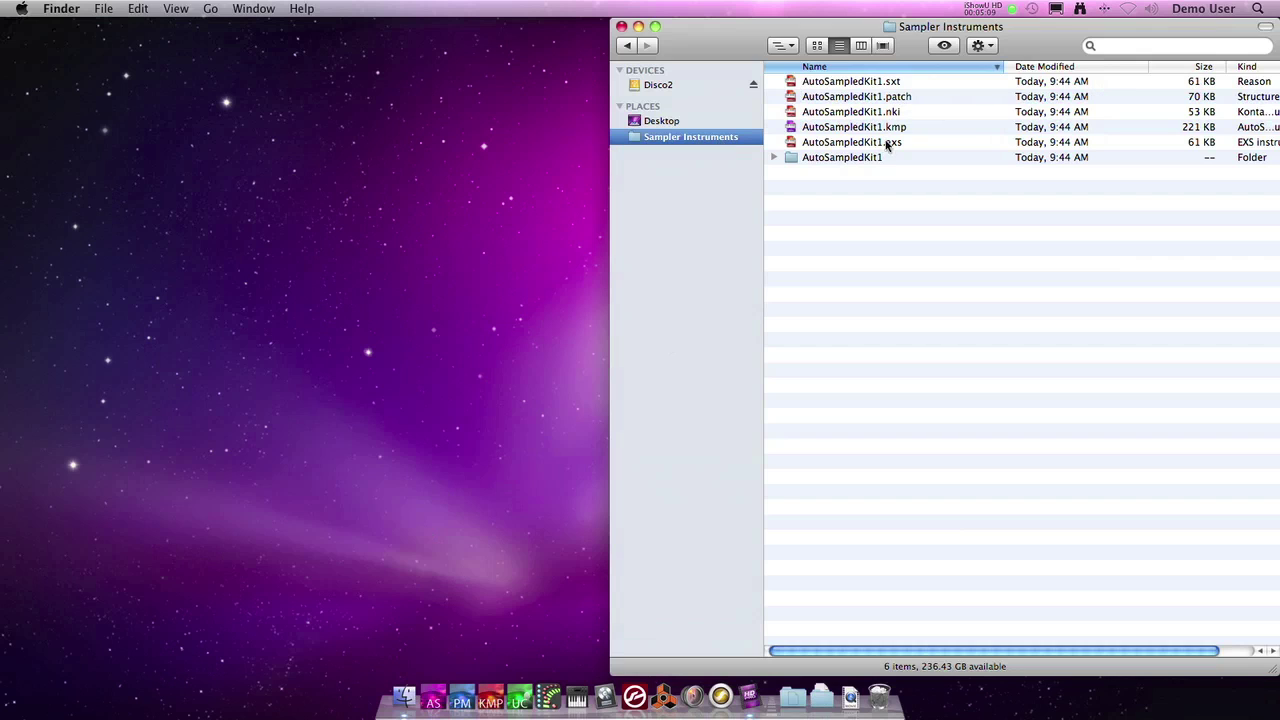
pyautogui.click(773, 158)
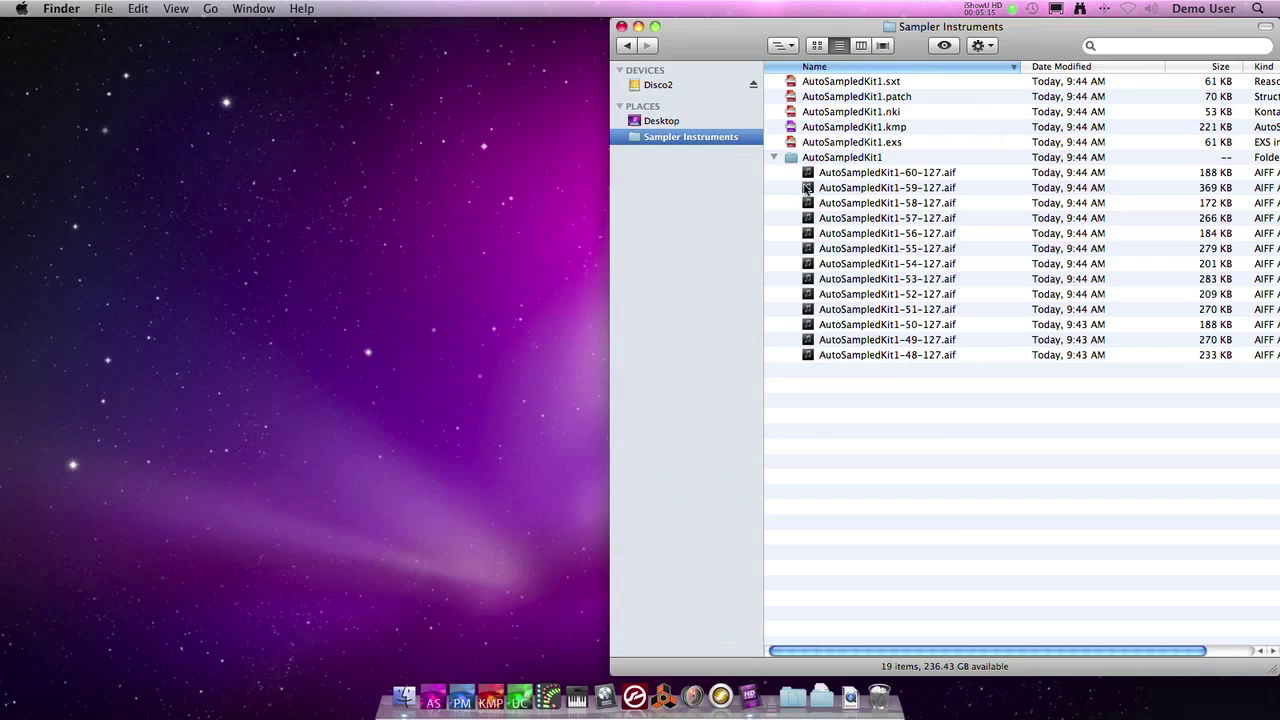
pyautogui.click(773, 158)
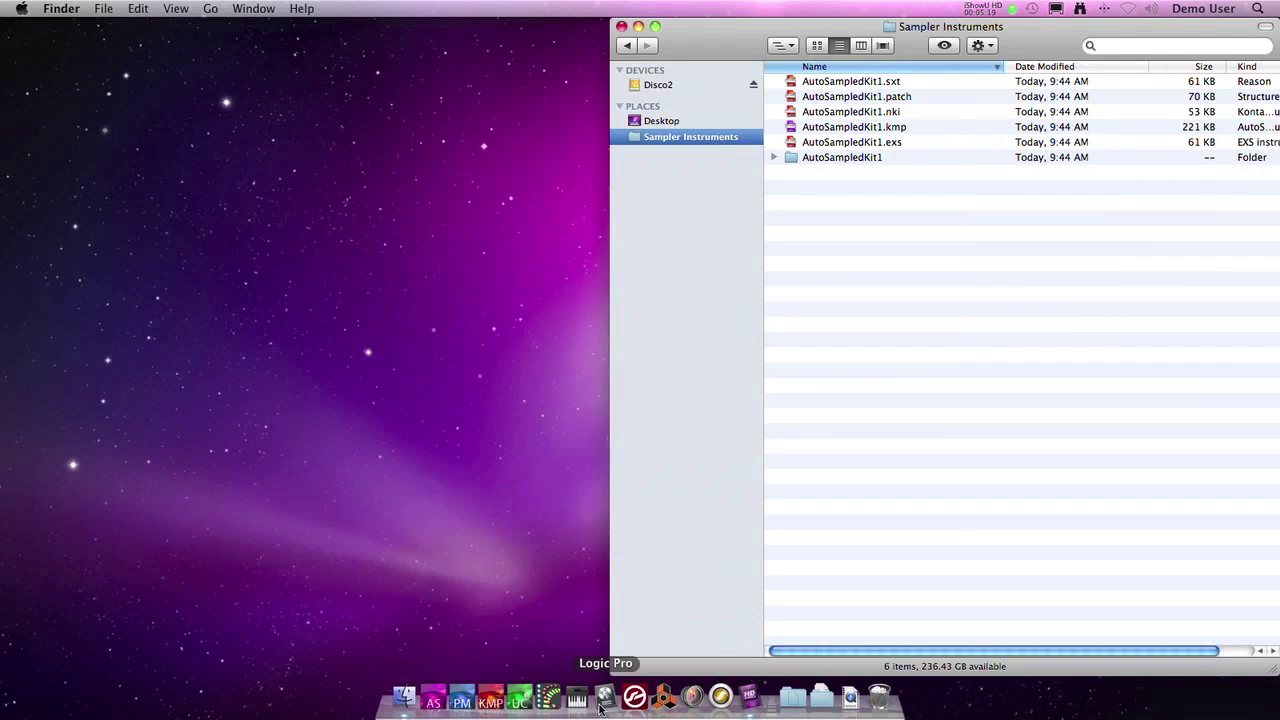
pyautogui.moveTo(729, 29); pyautogui.dragTo(1055, 9)
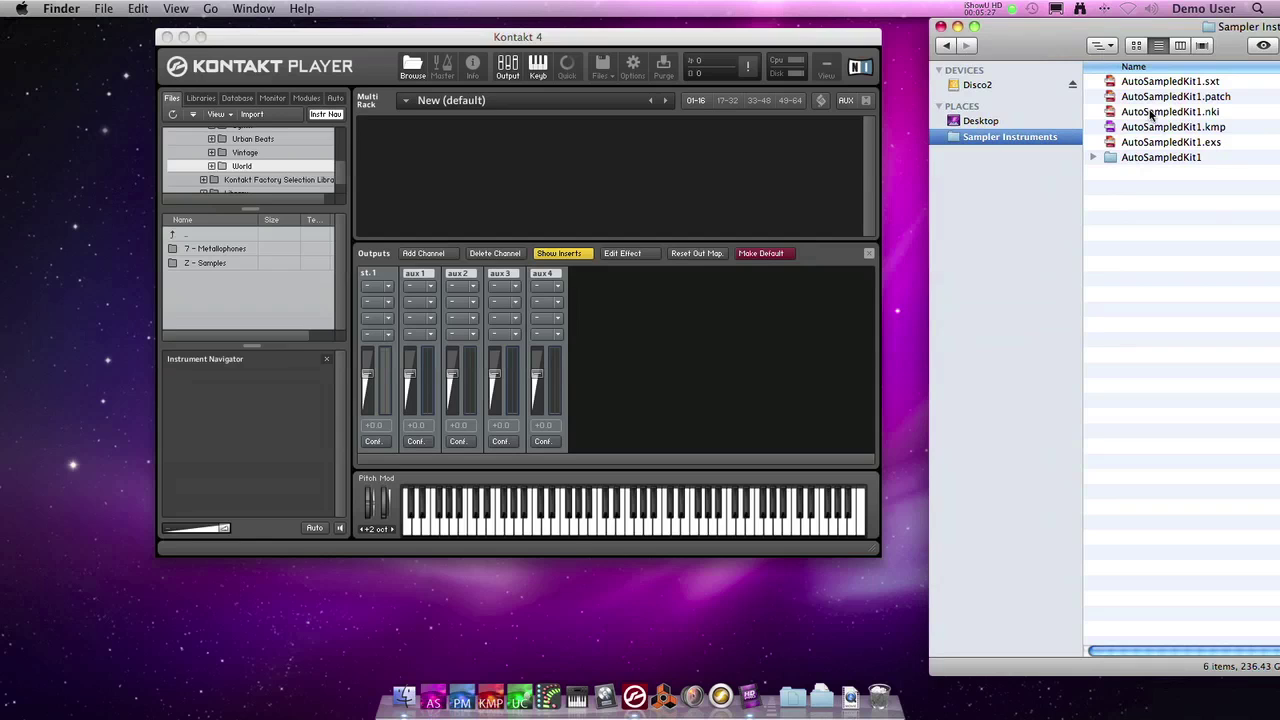
# Drag AutoSampledKit1.nki from Finder into Kontakt's Multi Rack and bring Kontakt forward
pyautogui.click(1170, 113)
pyautogui.moveTo(1177, 117); pyautogui.dragTo(459, 176)
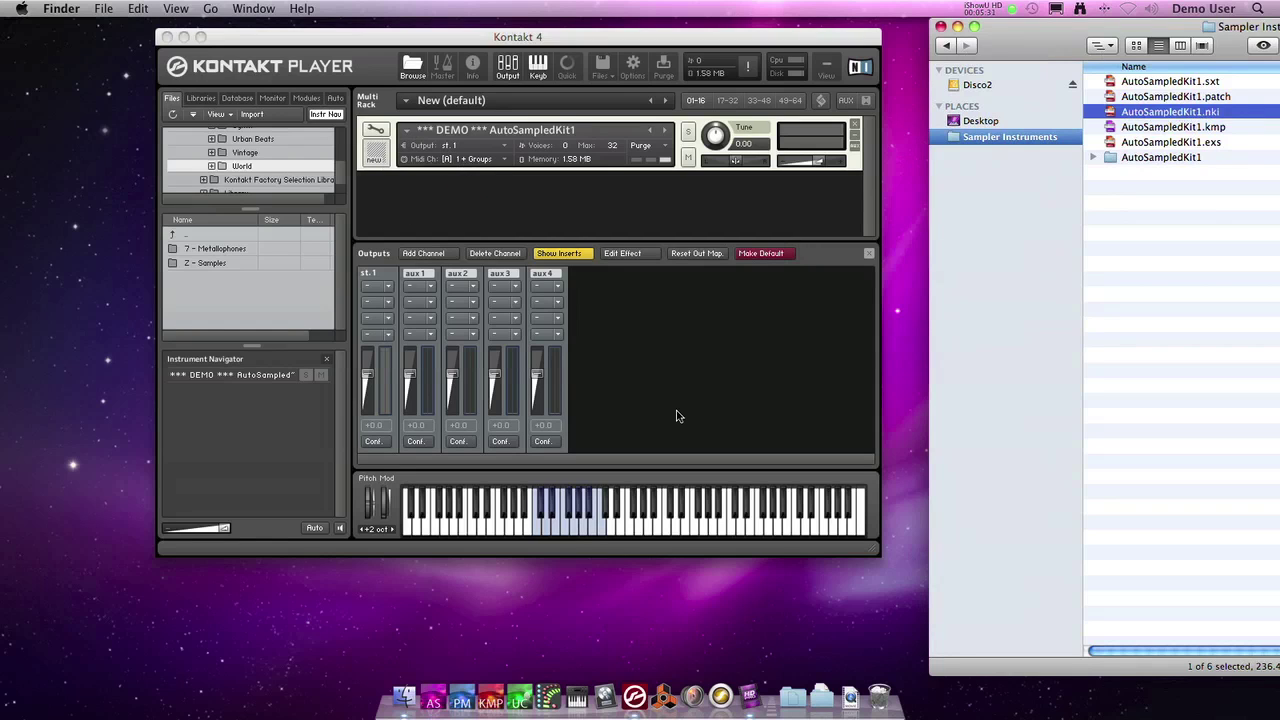
pyautogui.click(728, 38)
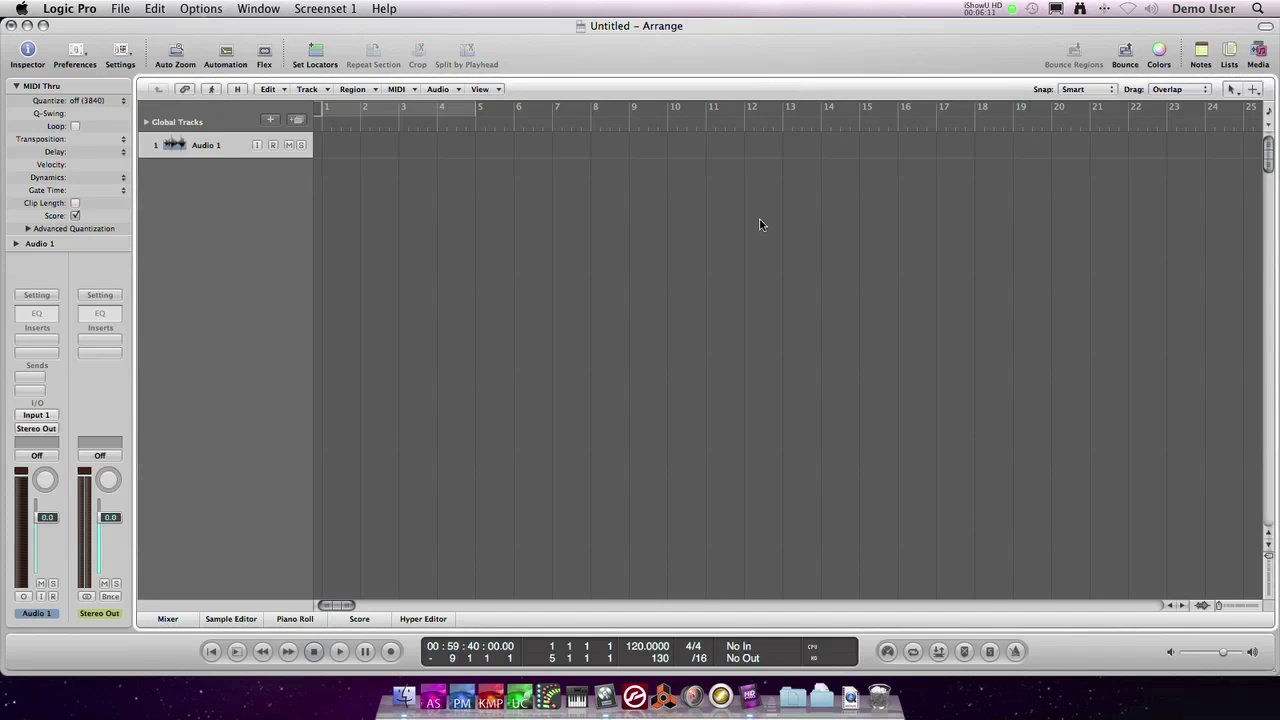
# Add a software instrument track with EXS24 playing AutoSampledKit1, and review its 13 zones
pyautogui.click(270, 121)
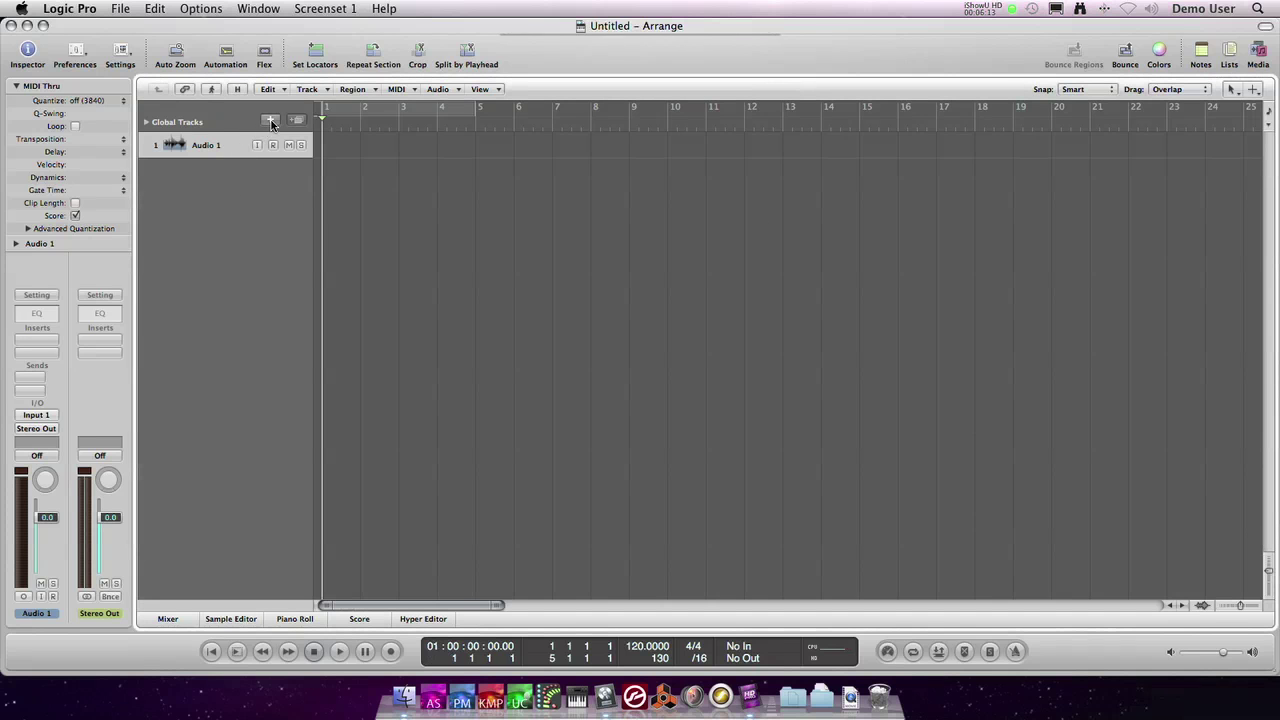
pyautogui.click(751, 172)
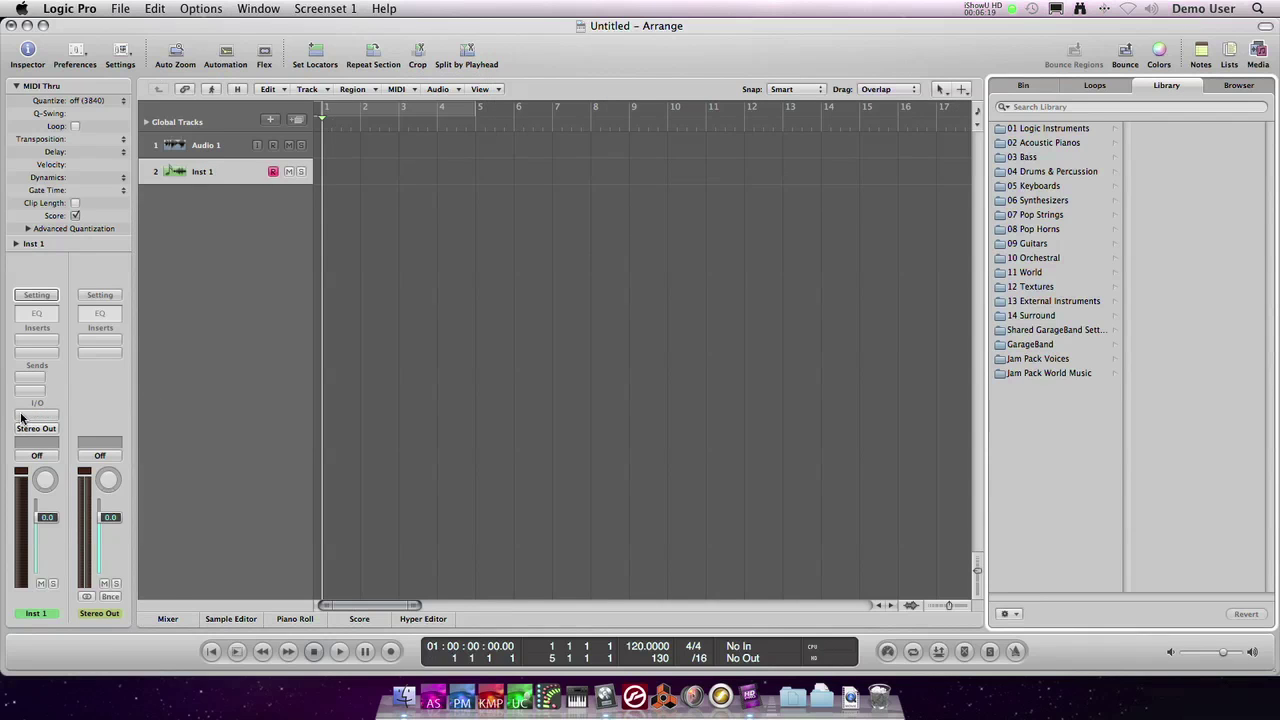
pyautogui.click(36, 412)
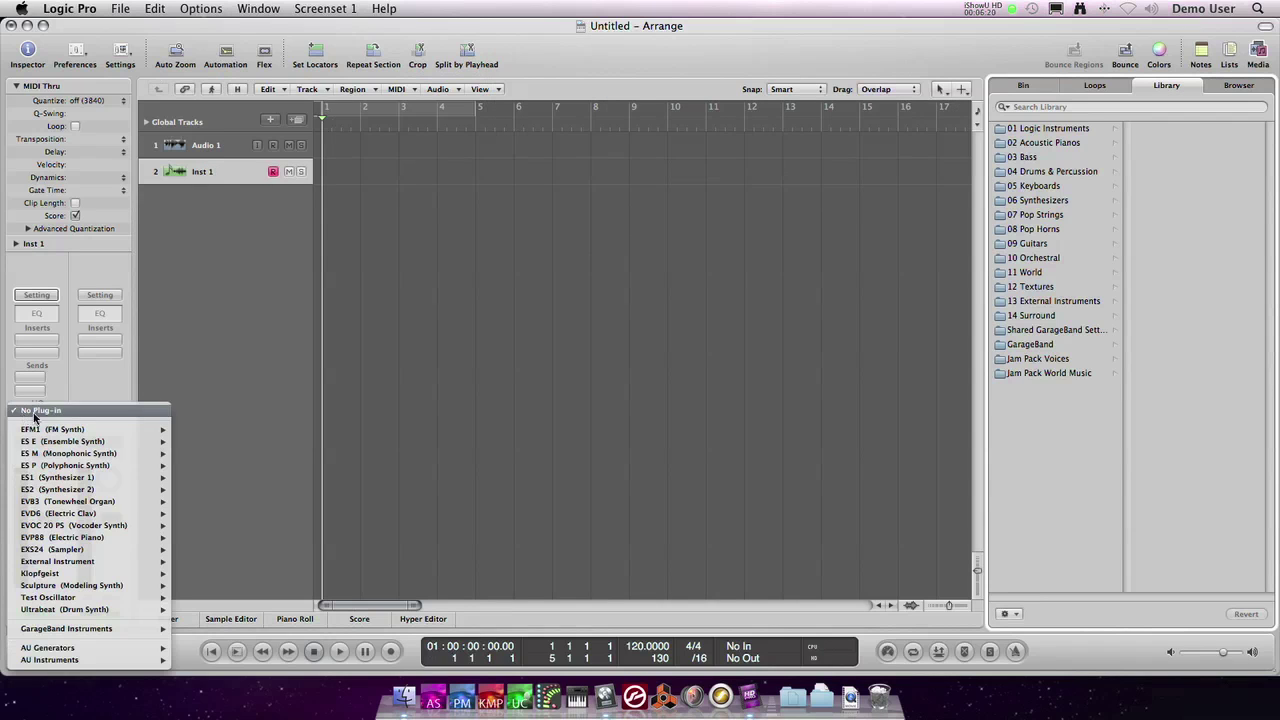
pyautogui.click(88, 550)
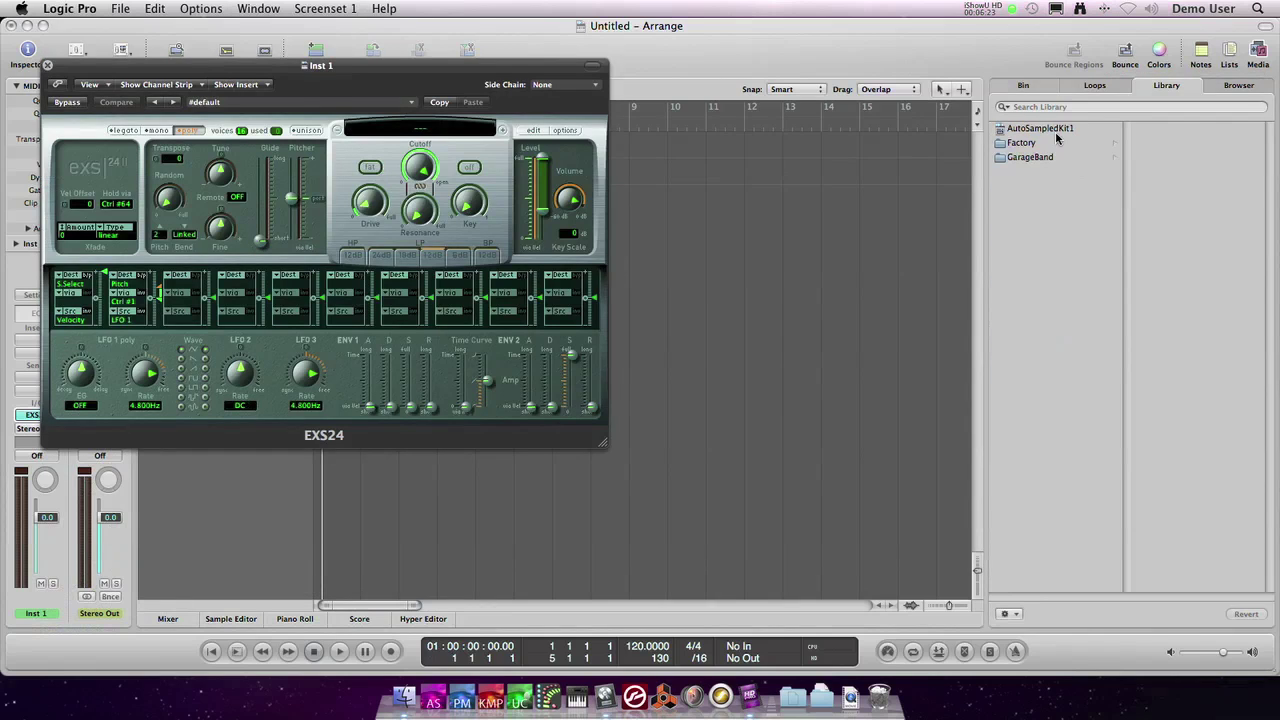
pyautogui.click(1051, 133)
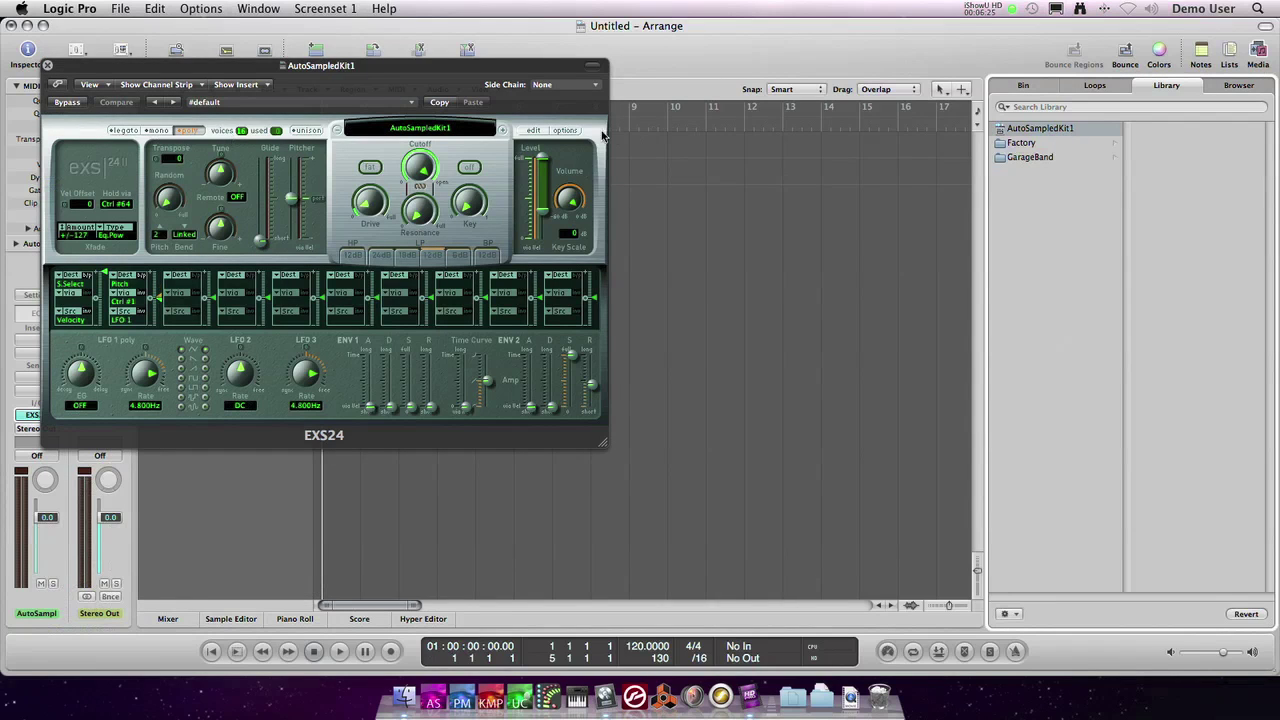
pyautogui.click(534, 131)
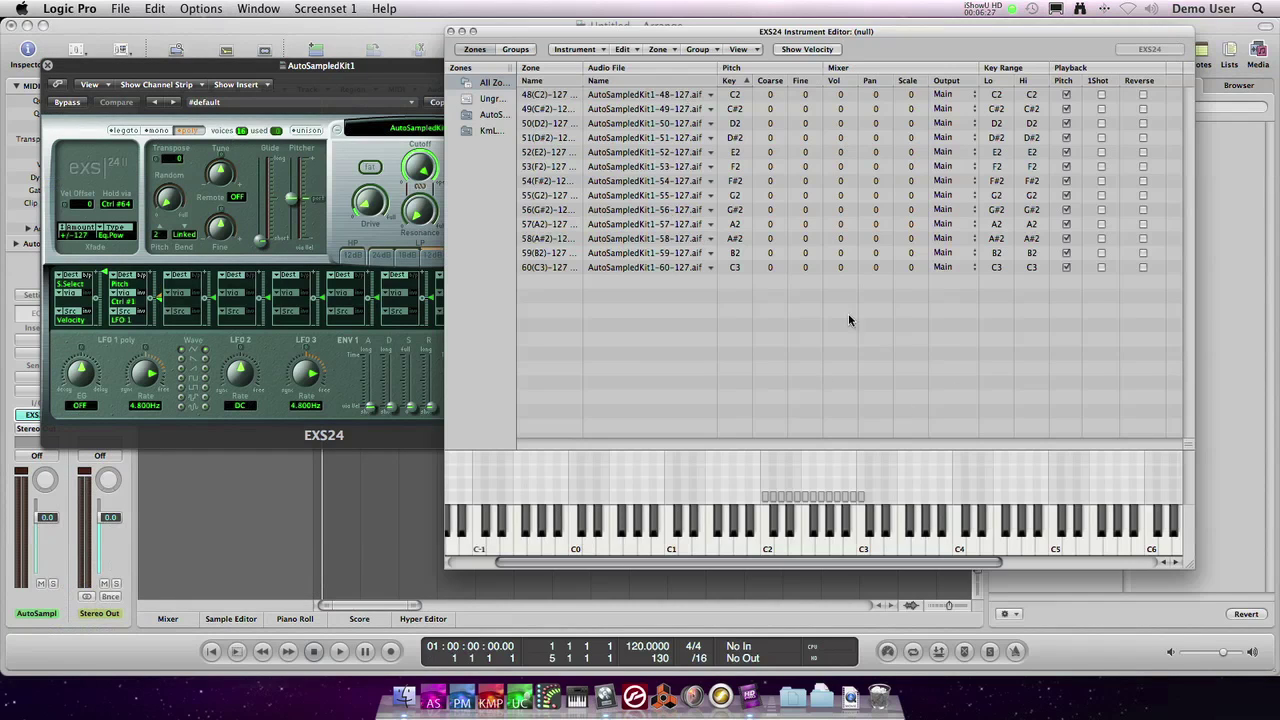
pyautogui.click(450, 31)
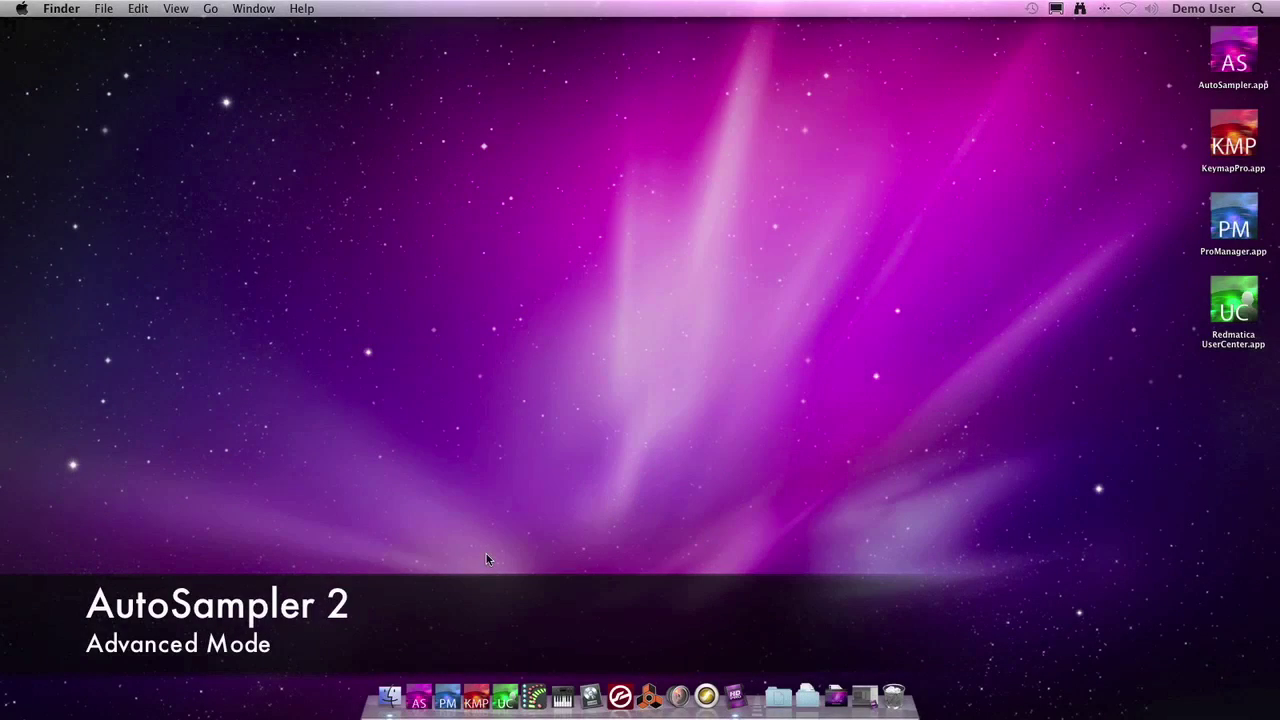
# Launch AutoSampler, expand to the keyboard zone map, enable MIDI Thru, and show the patch list
pyautogui.click(419, 703)
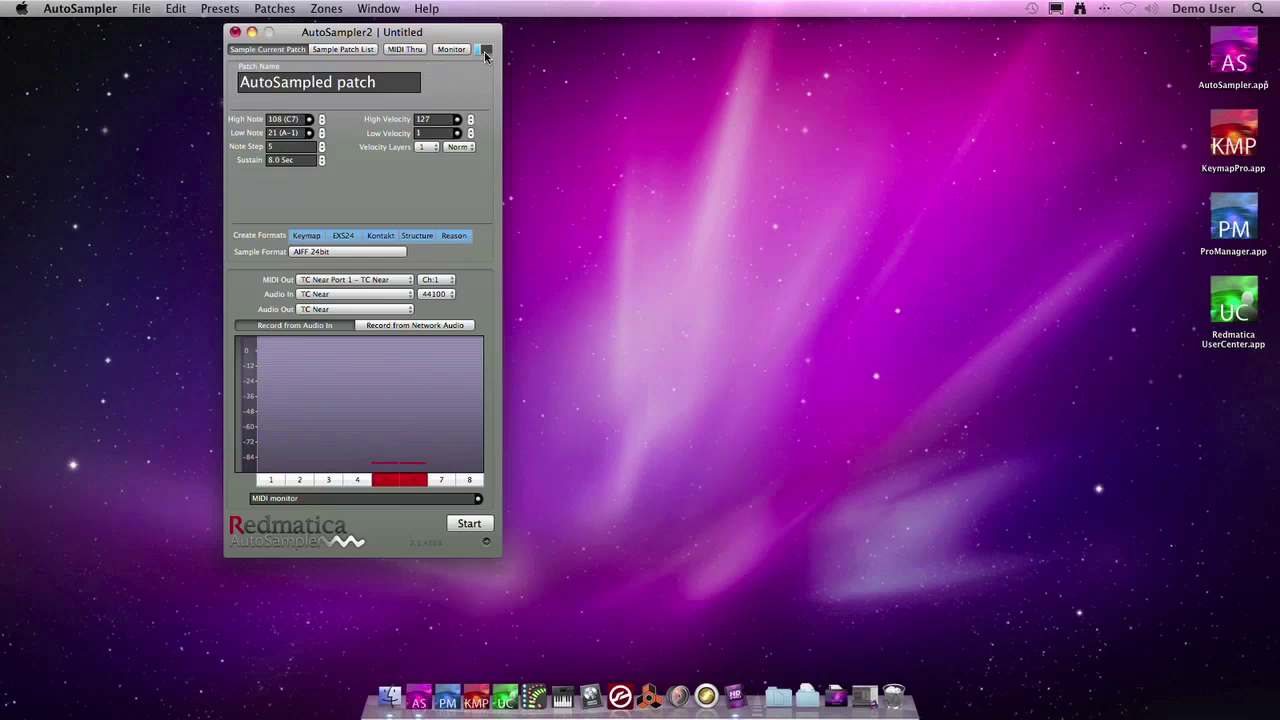
pyautogui.click(484, 50)
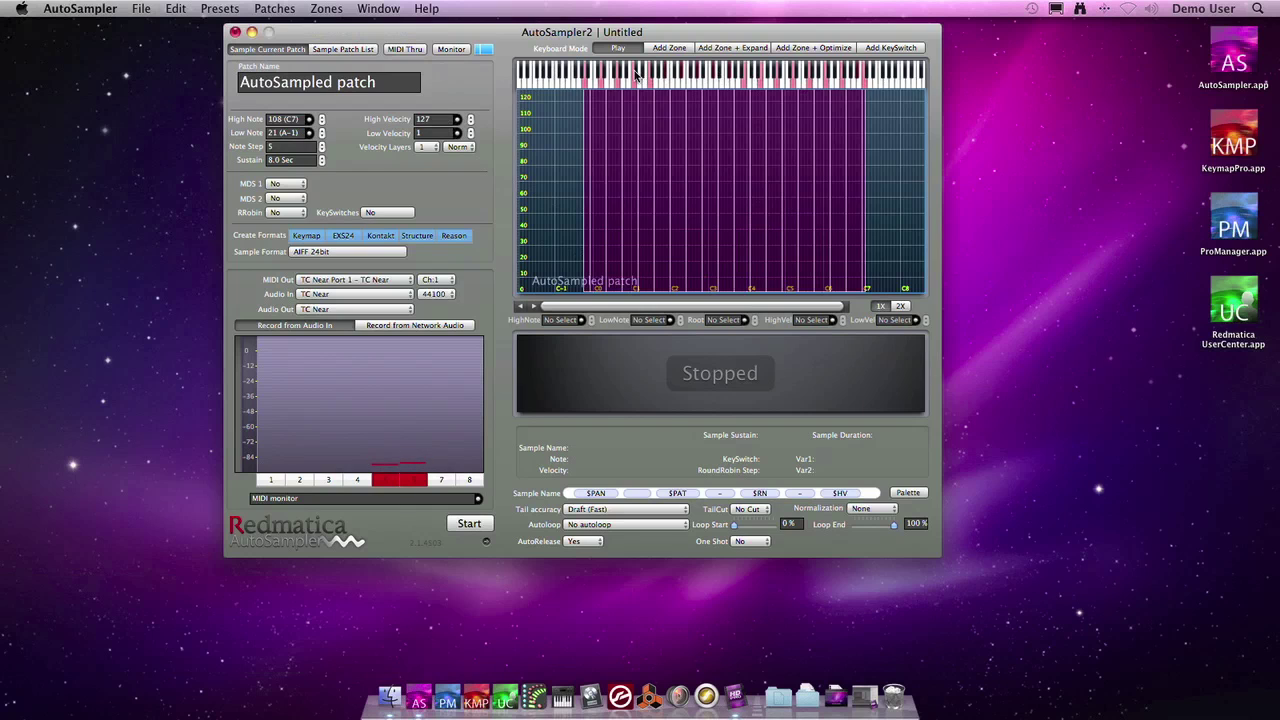
pyautogui.click(420, 50)
pyautogui.click(341, 50)
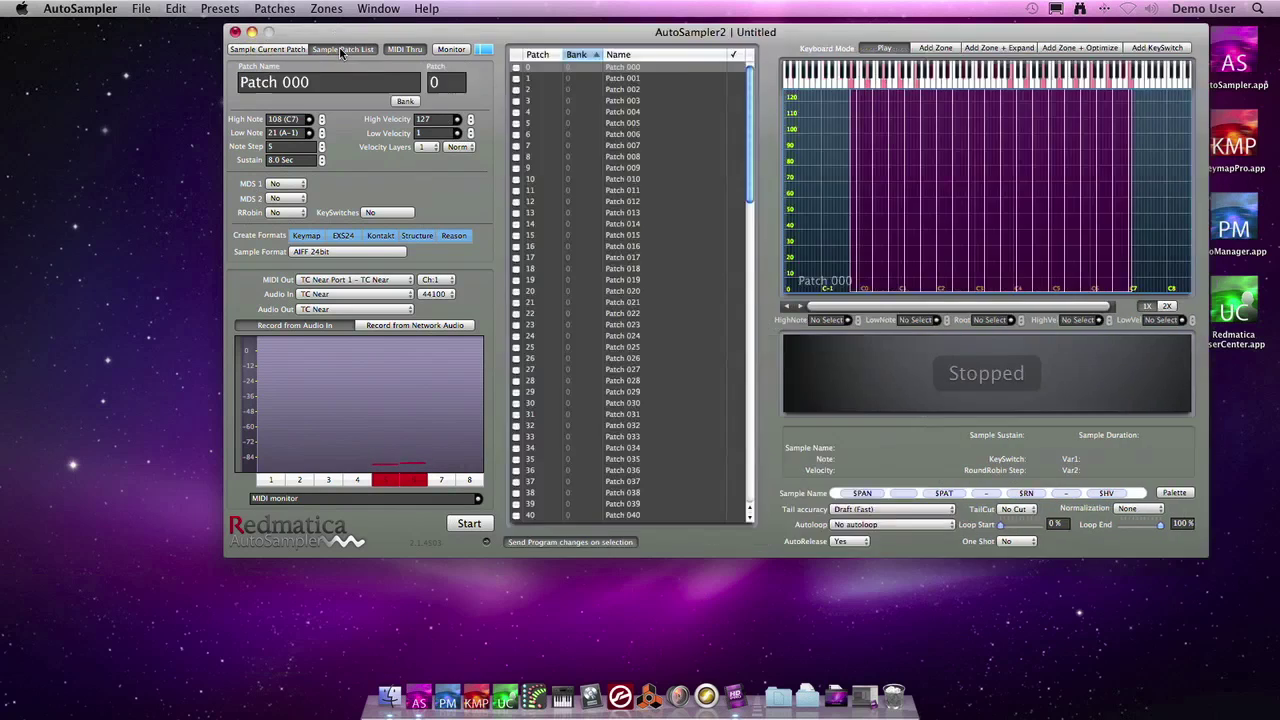
# Tick Patches 020, 021 and 022 and select them together
pyautogui.click(545, 292)
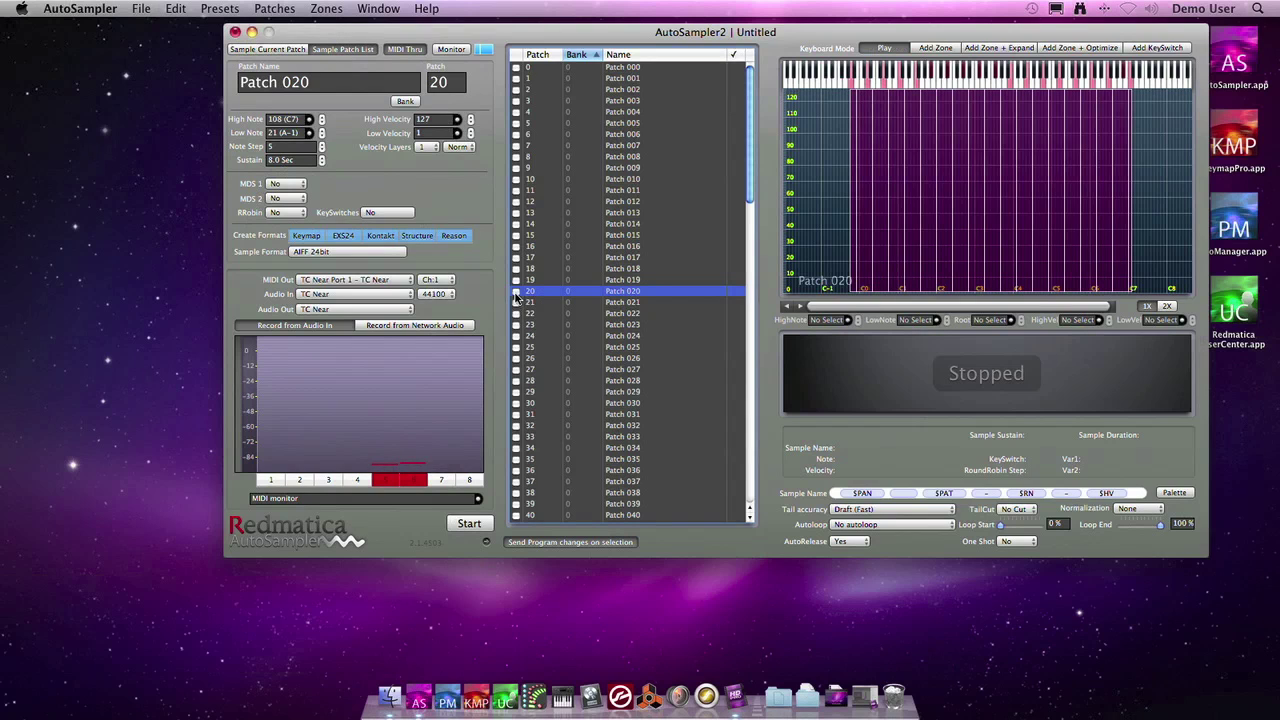
pyautogui.click(516, 291)
pyautogui.click(516, 302)
pyautogui.click(517, 313)
pyautogui.keyDown('shift'); pyautogui.click(536, 292); pyautogui.keyUp('shift')
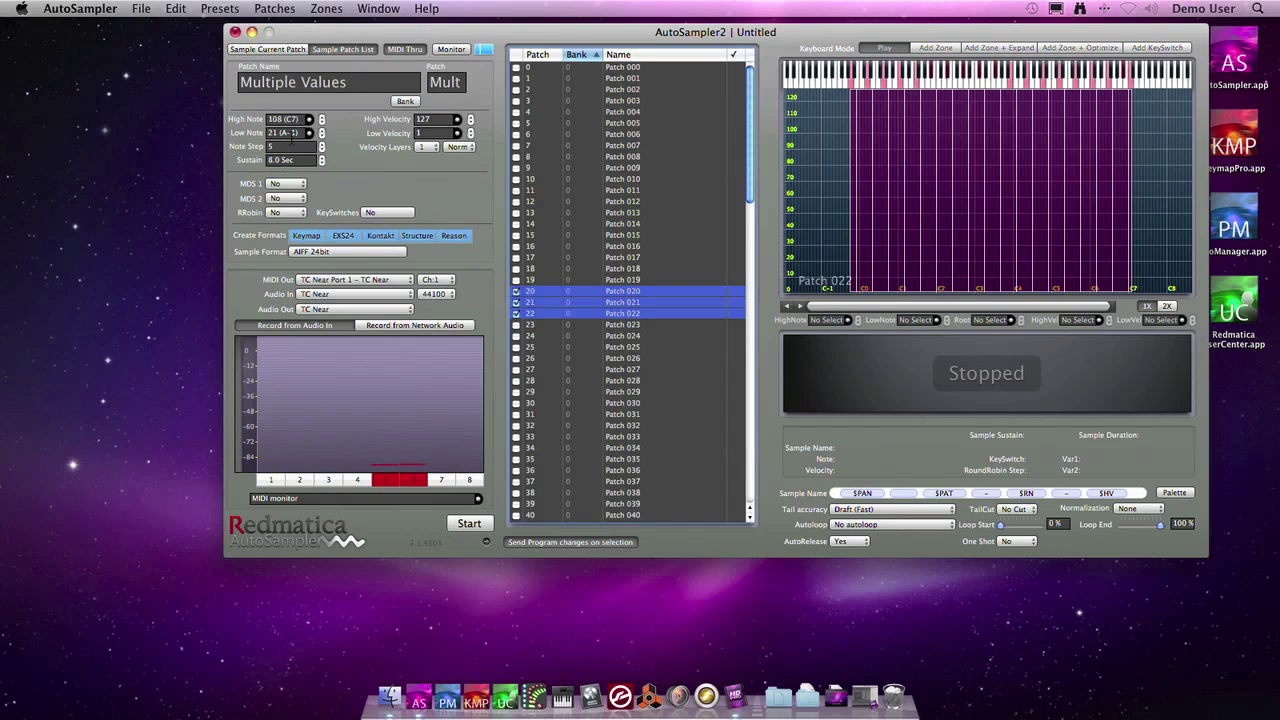
# Set the note range to 48 (C2) through 84 (C5) with a Note Step of 7
pyautogui.click(283, 133)
pyautogui.write('48')
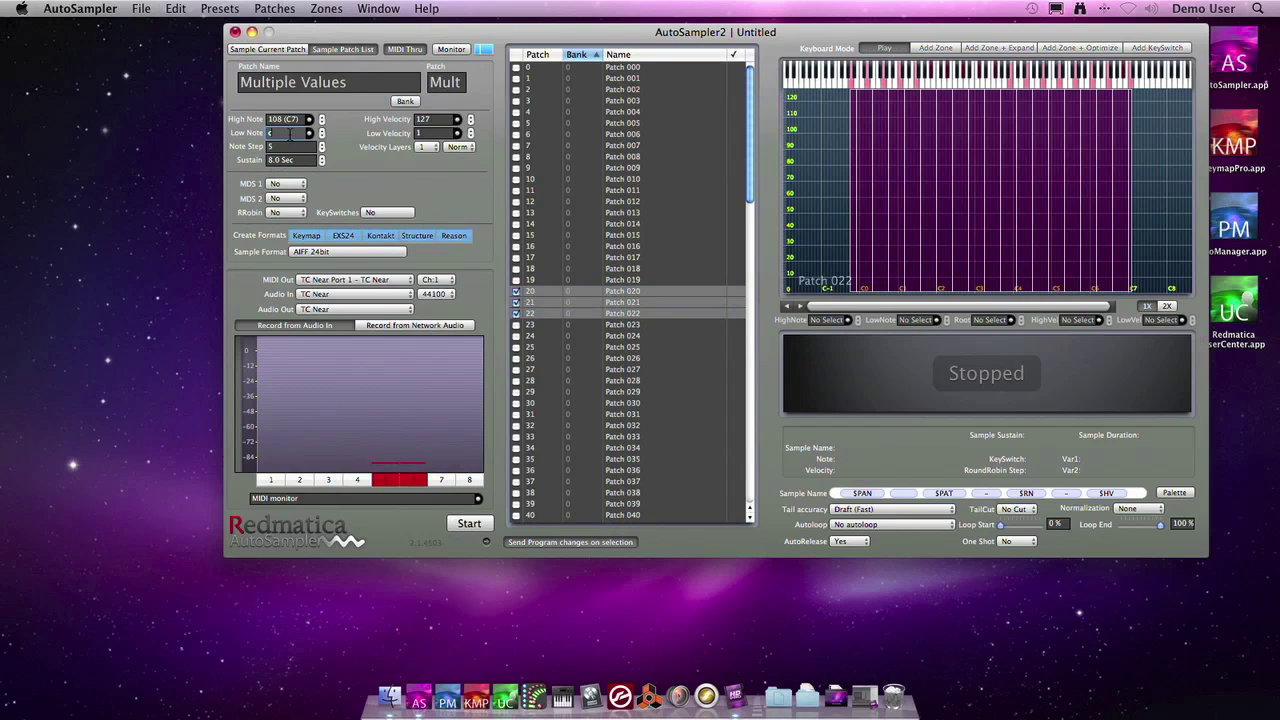
pyautogui.press('Tab')
pyautogui.click(285, 119)
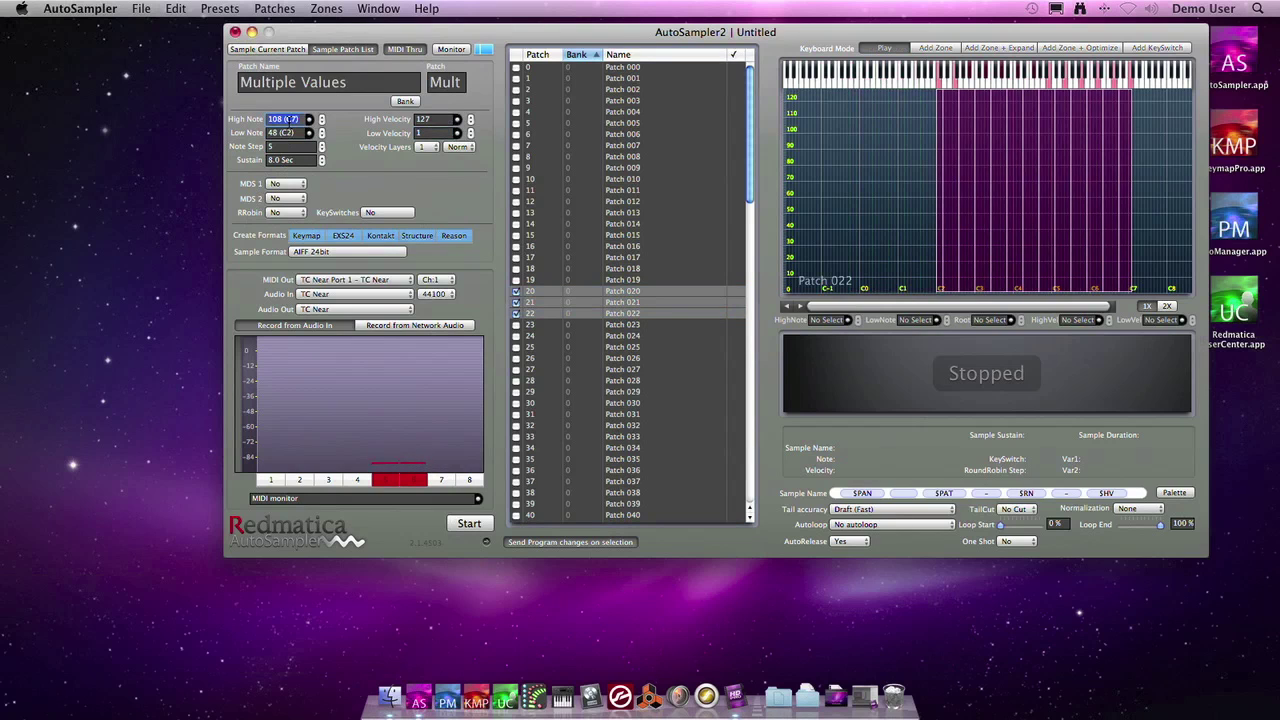
pyautogui.write('84')
pyautogui.press('Tab')
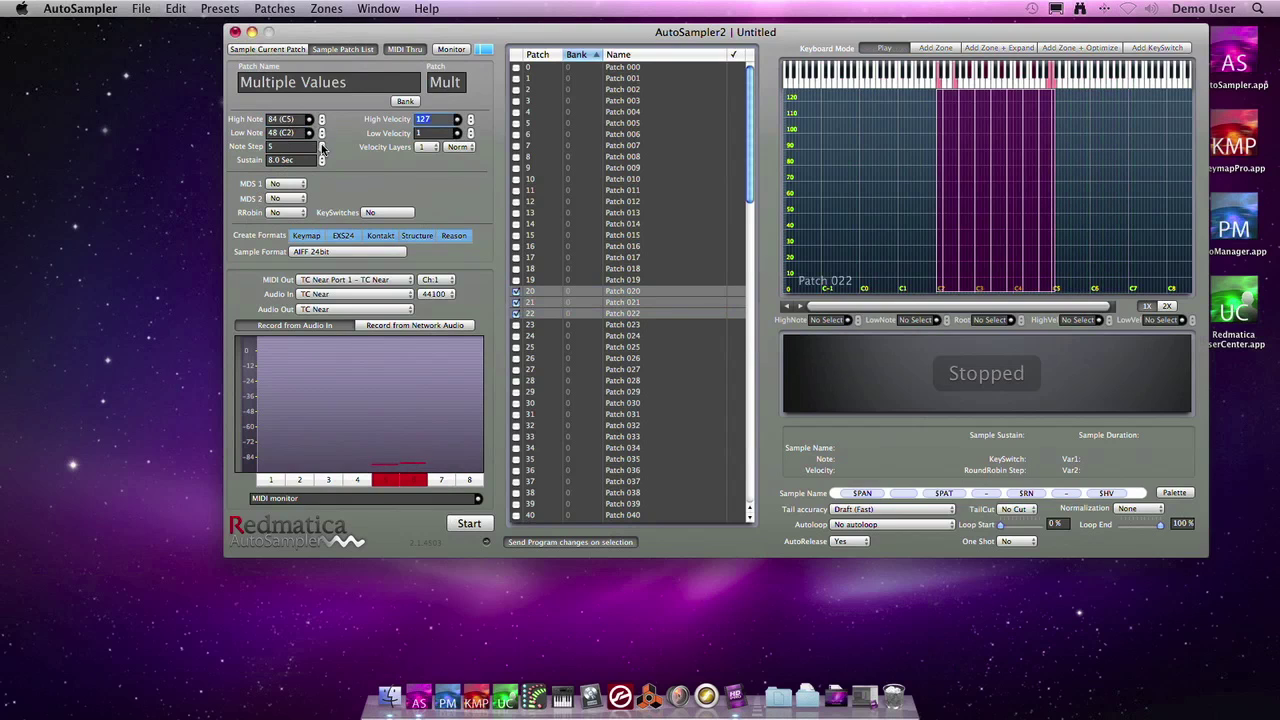
pyautogui.click(321, 146)
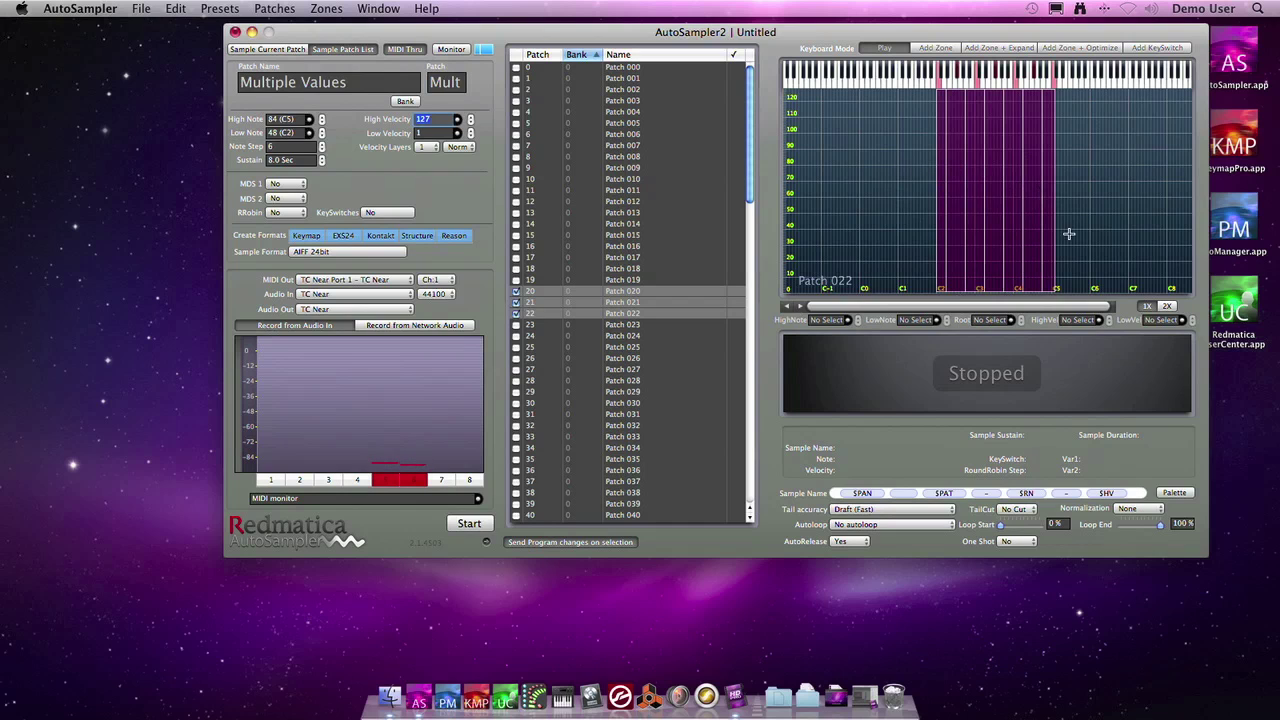
pyautogui.click(322, 149)
pyautogui.click(322, 149)
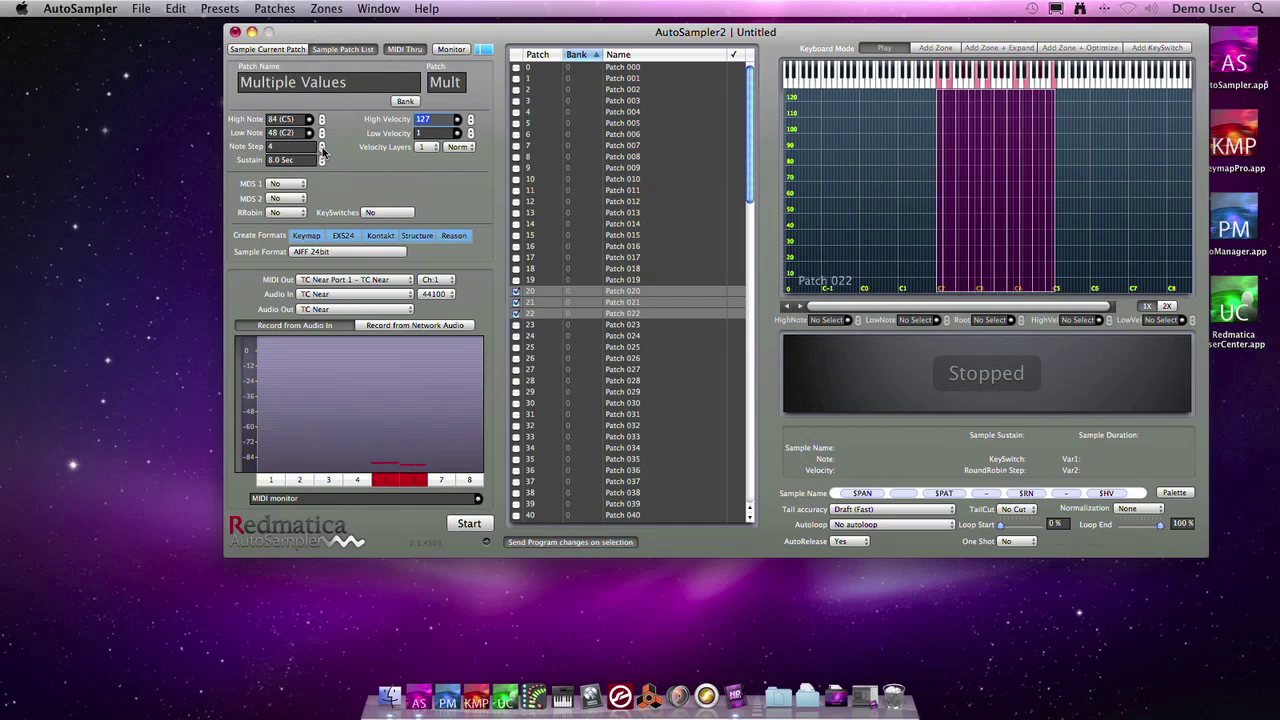
pyautogui.click(322, 145)
pyautogui.click(322, 145)
pyautogui.click(322, 145)
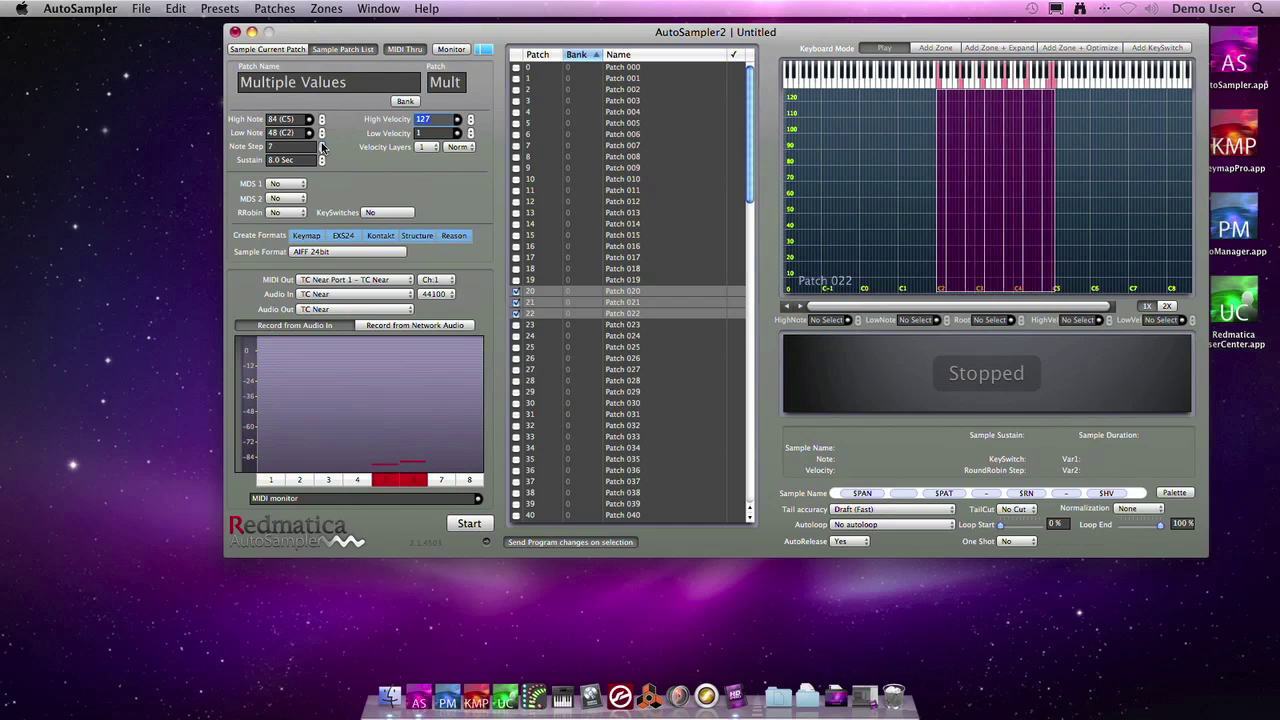
# Use 3 velocity layers with the Log2 velocity curve
pyautogui.click(428, 147)
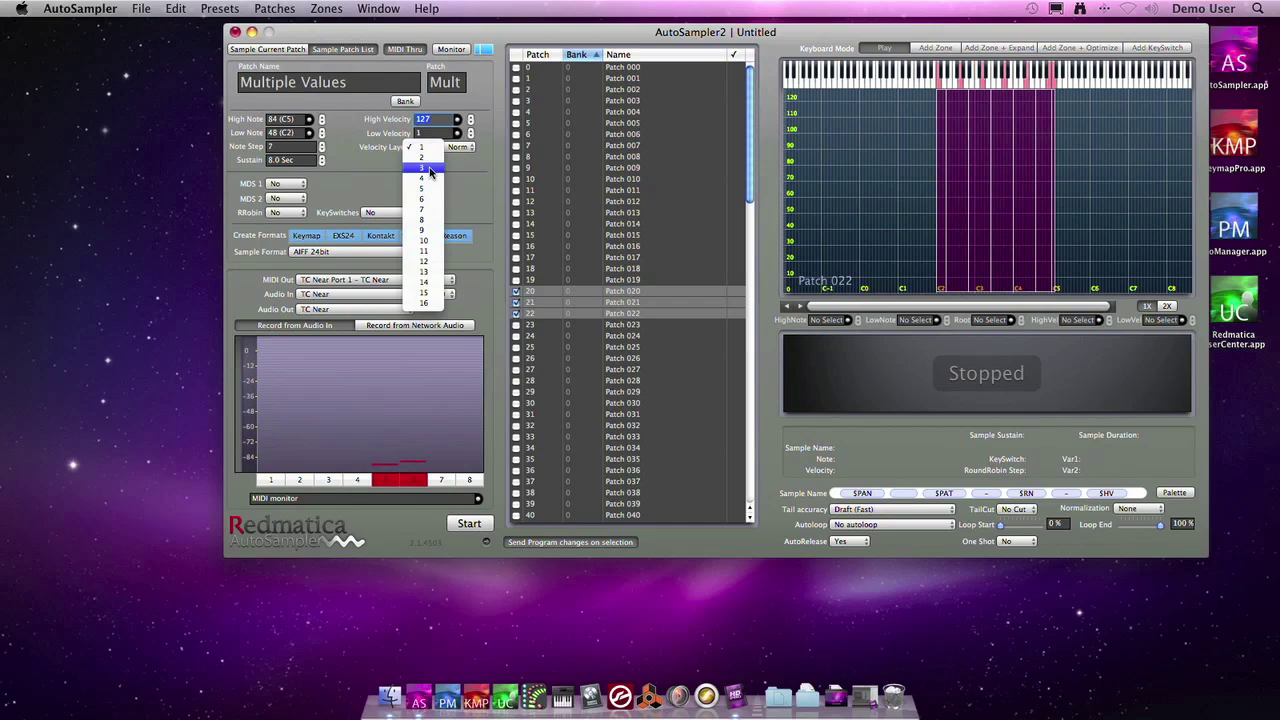
pyautogui.click(430, 172)
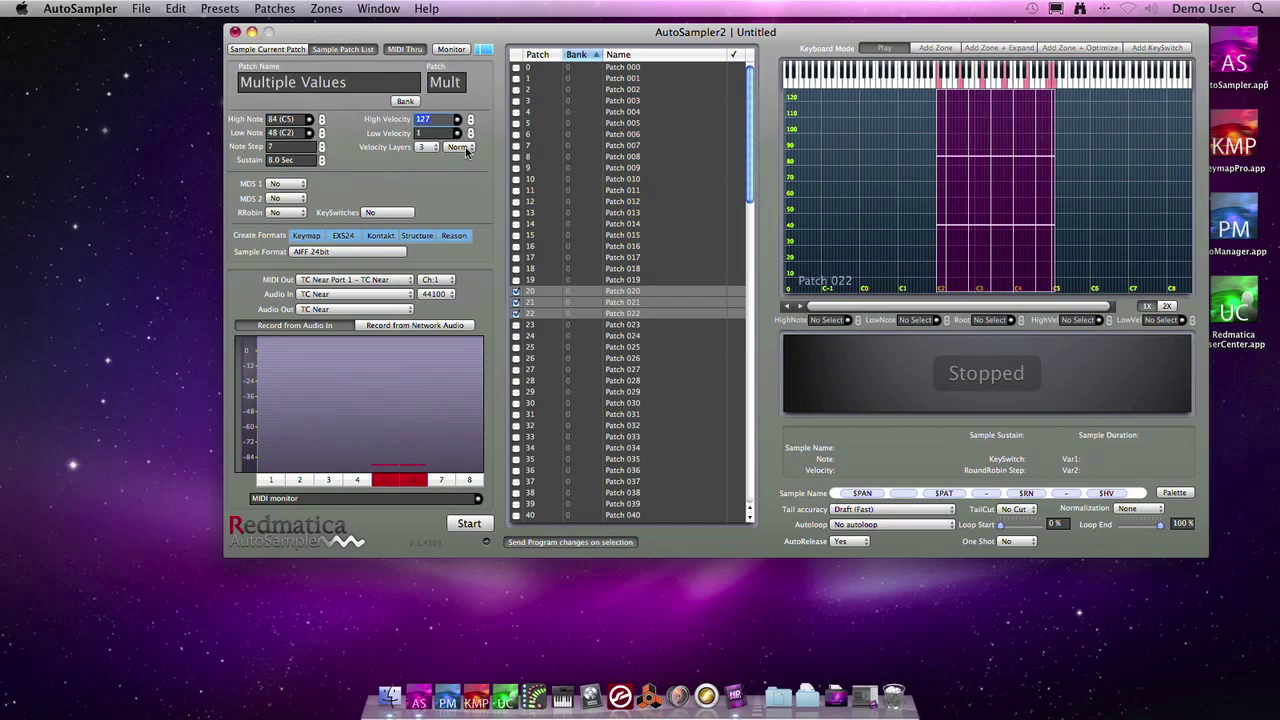
pyautogui.click(457, 147)
pyautogui.click(464, 170)
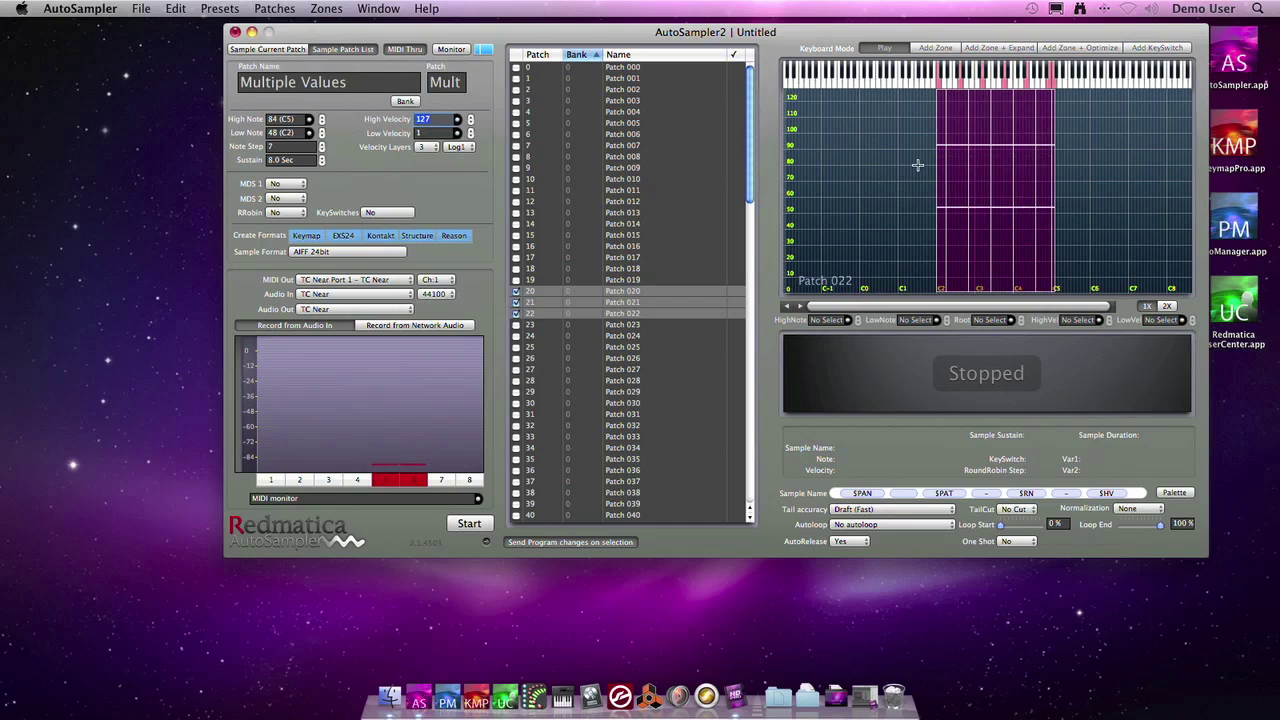
pyautogui.click(456, 147)
pyautogui.click(466, 160)
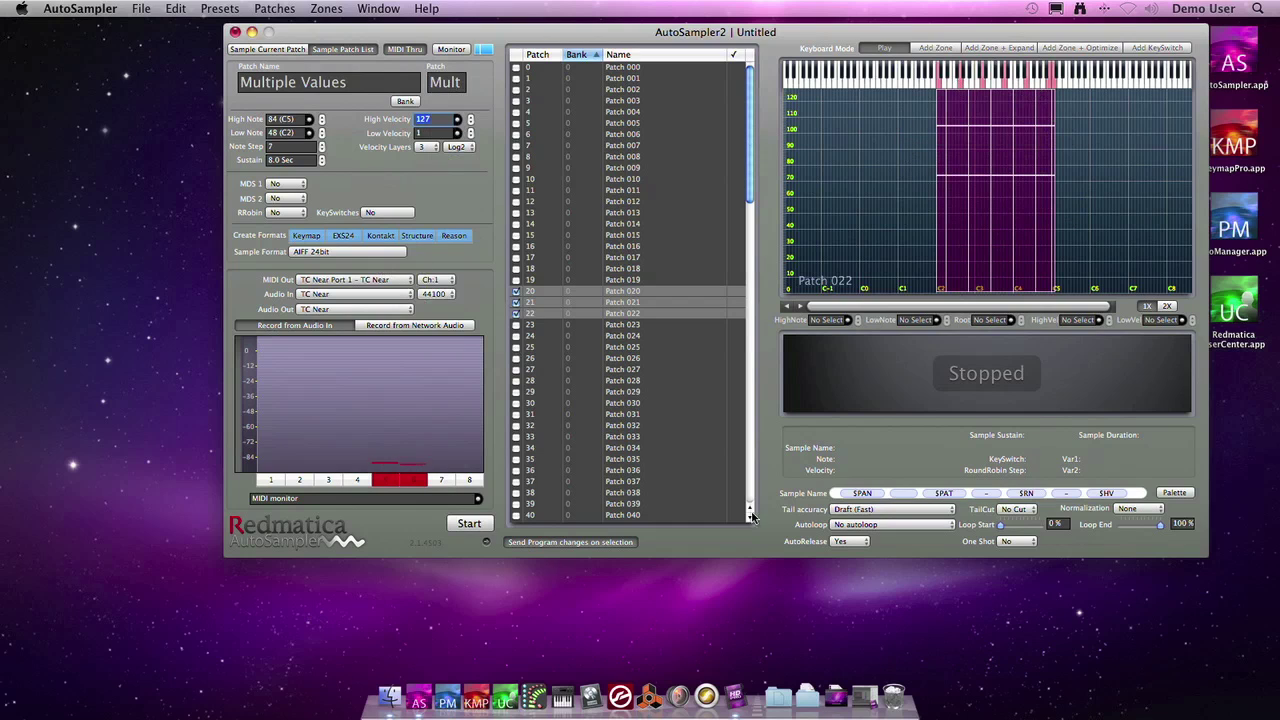
# Choose 'Autoloop with Penrose machine' and set Sustain to 12 seconds
pyautogui.click(906, 526)
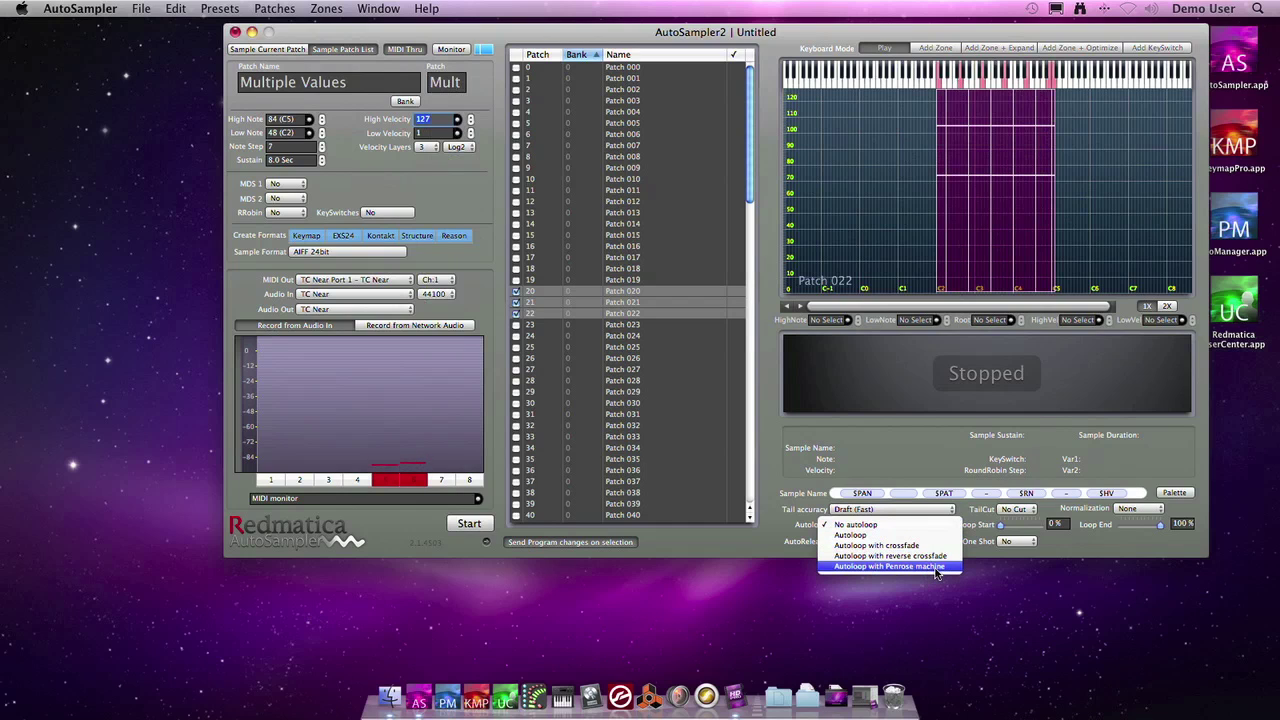
pyautogui.click(937, 568)
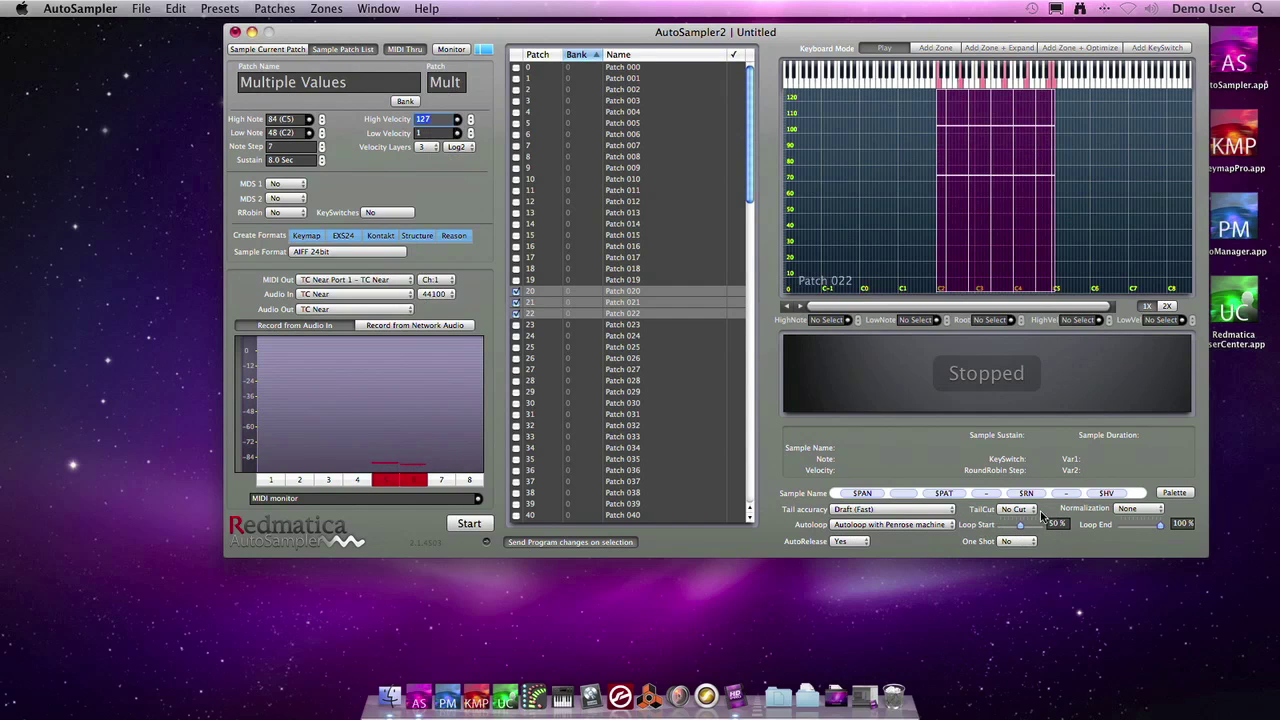
pyautogui.click(300, 161)
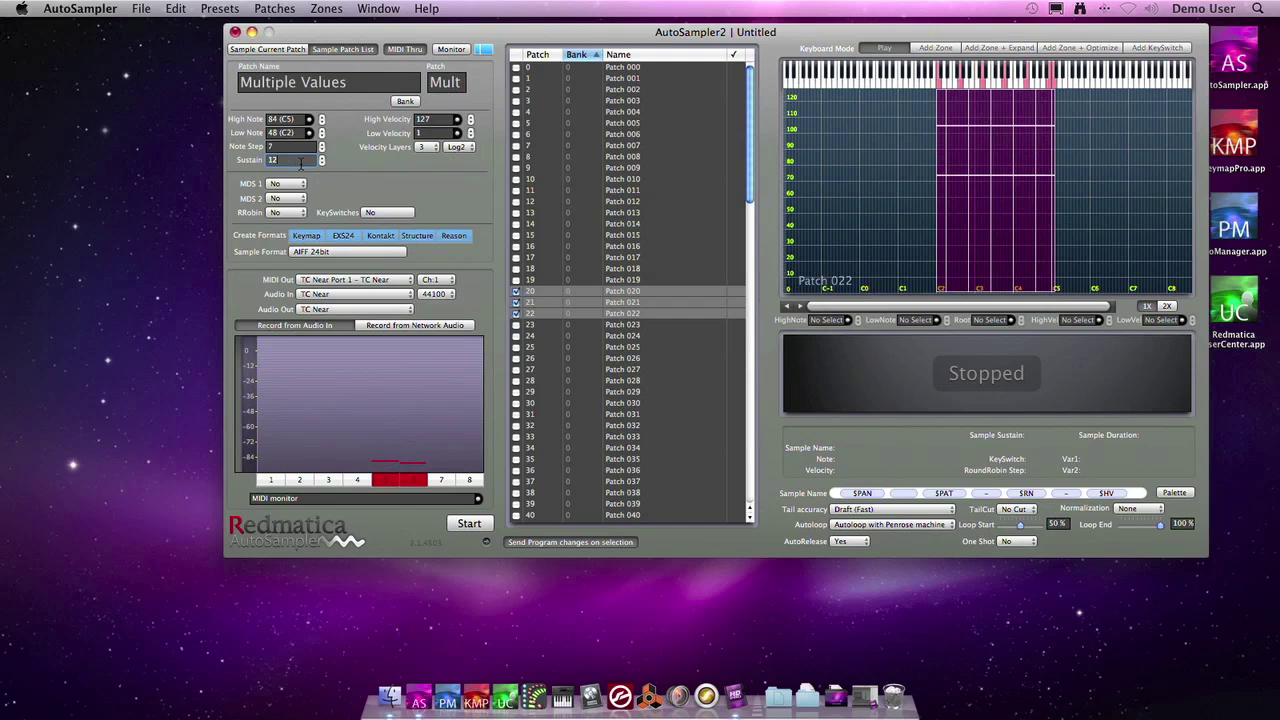
pyautogui.write('12')
pyautogui.press('Return')
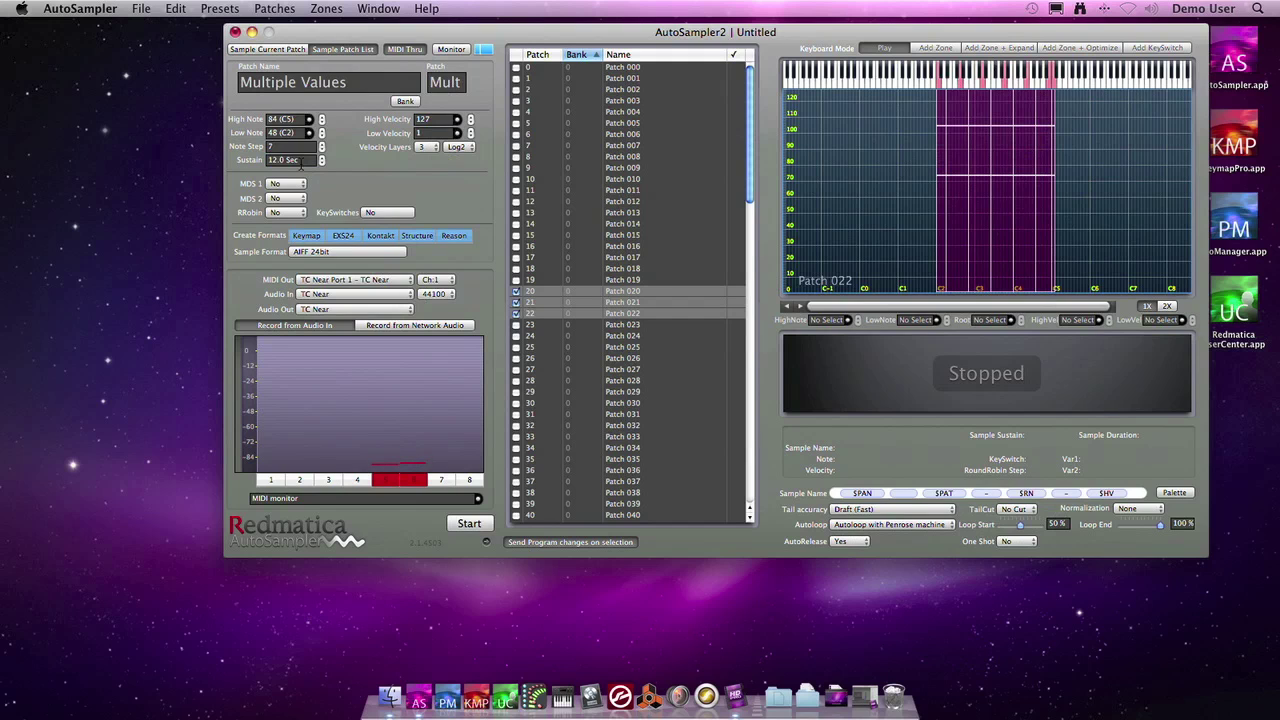
pyautogui.press('super+s')
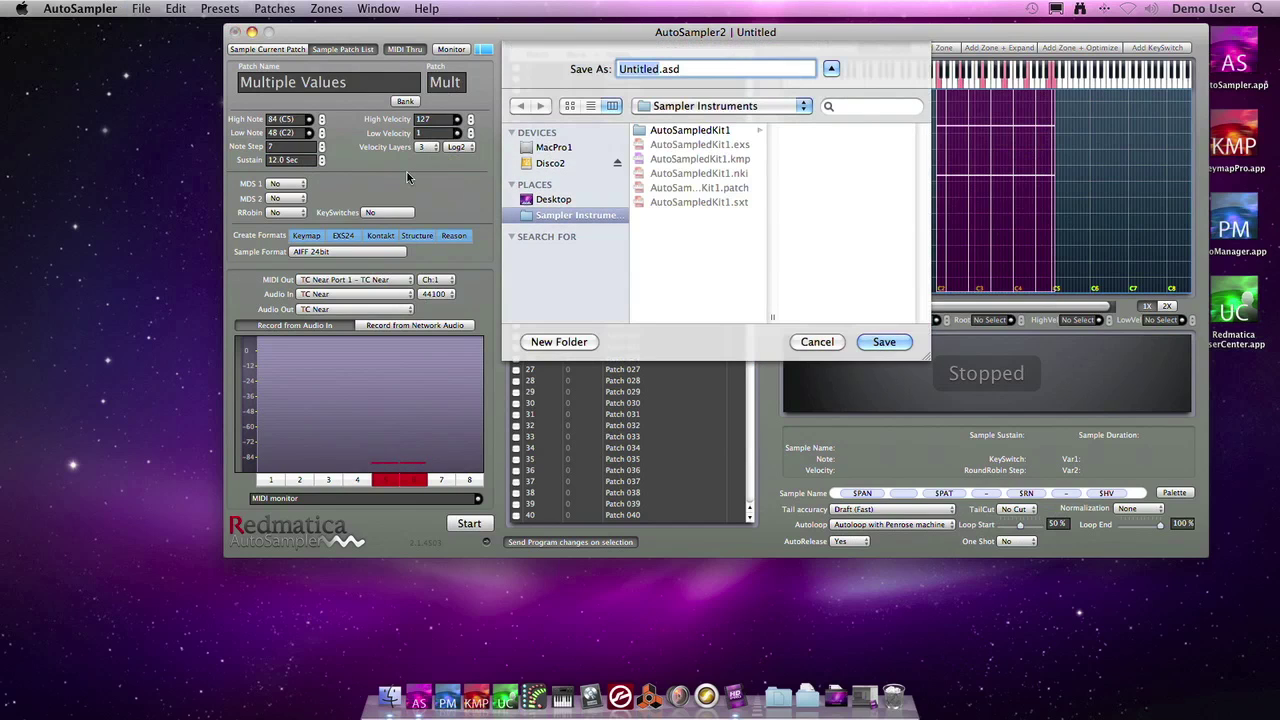
# Name the session MultiplePatches and save it as MultiplePatches.asd in Sampler Instruments
pyautogui.write('MultiplePatches')
pyautogui.click(884, 342)
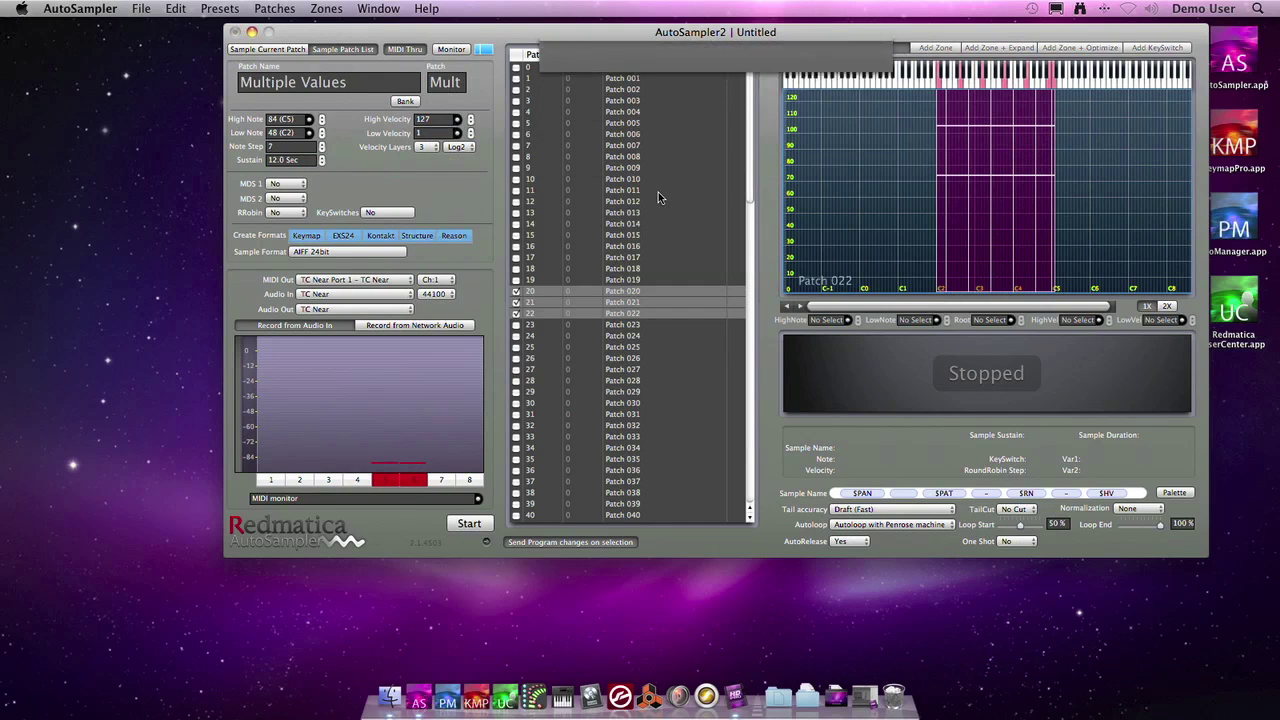
pyautogui.click(458, 50)
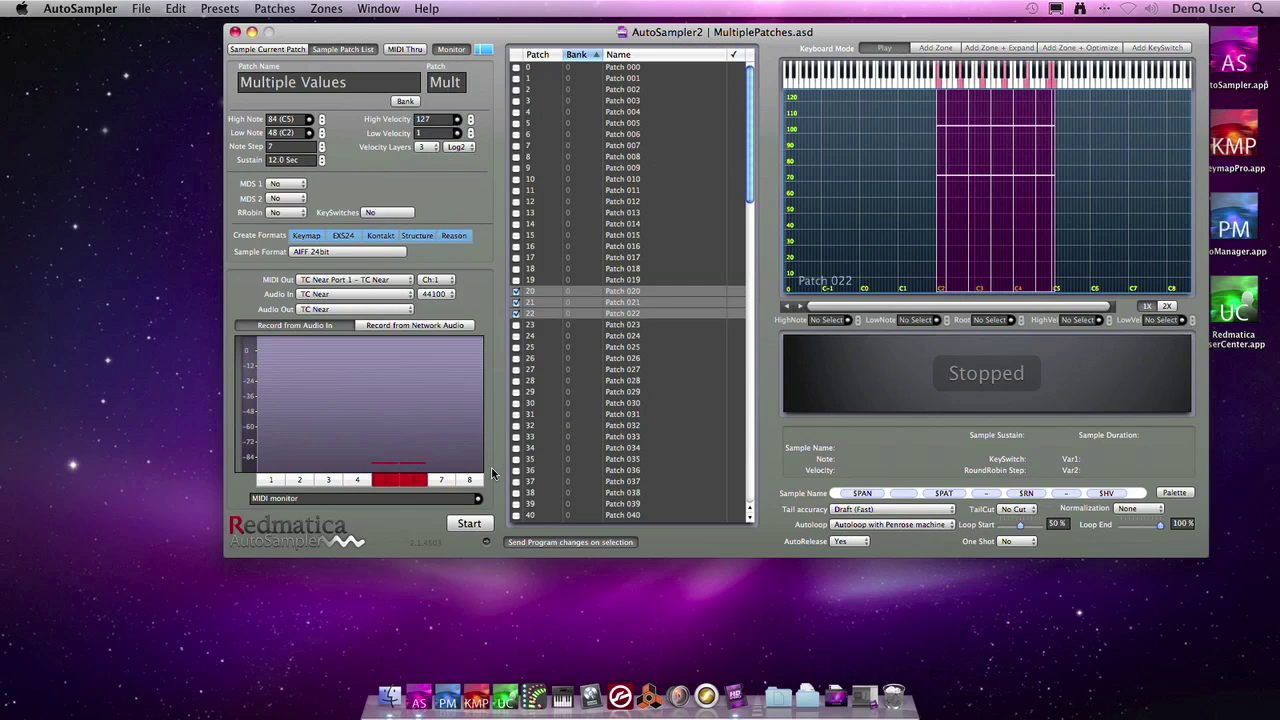
pyautogui.moveTo(519, 33); pyautogui.dragTo(584, 27)
# Auto-sample patches 020–022 into the Sampler Instruments folder and dismiss the completion message
pyautogui.click(535, 519)
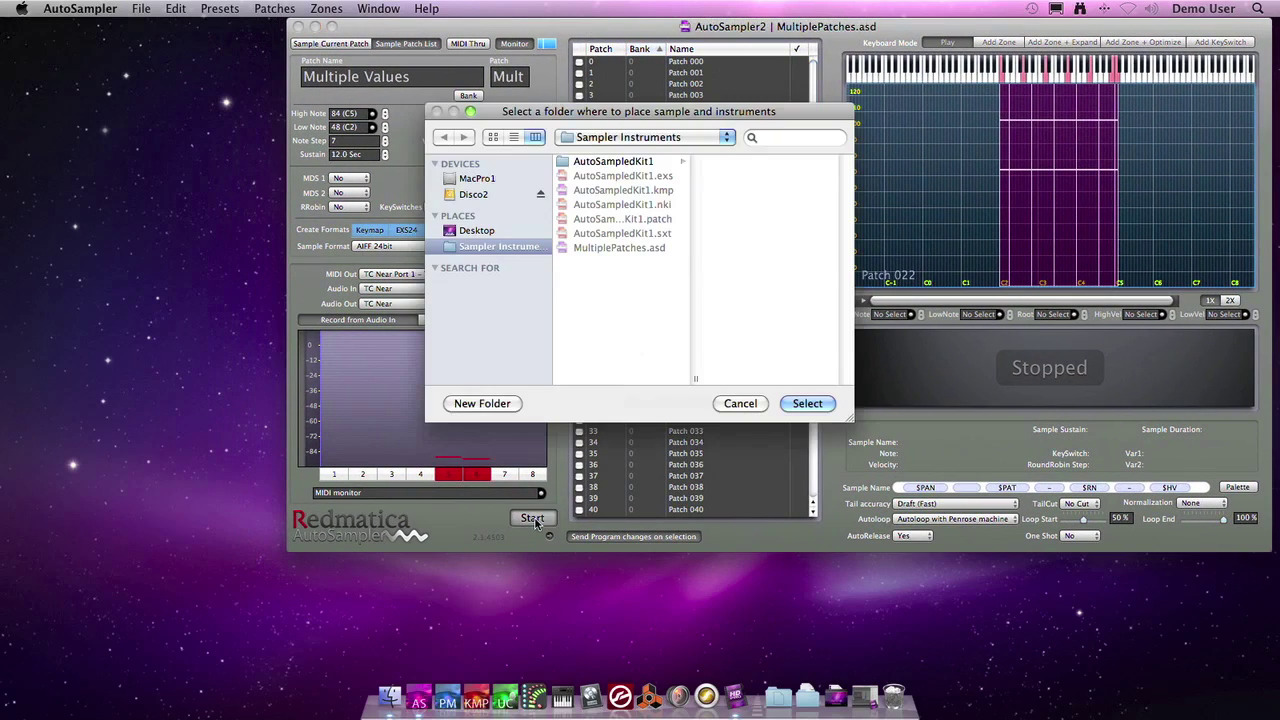
pyautogui.click(808, 403)
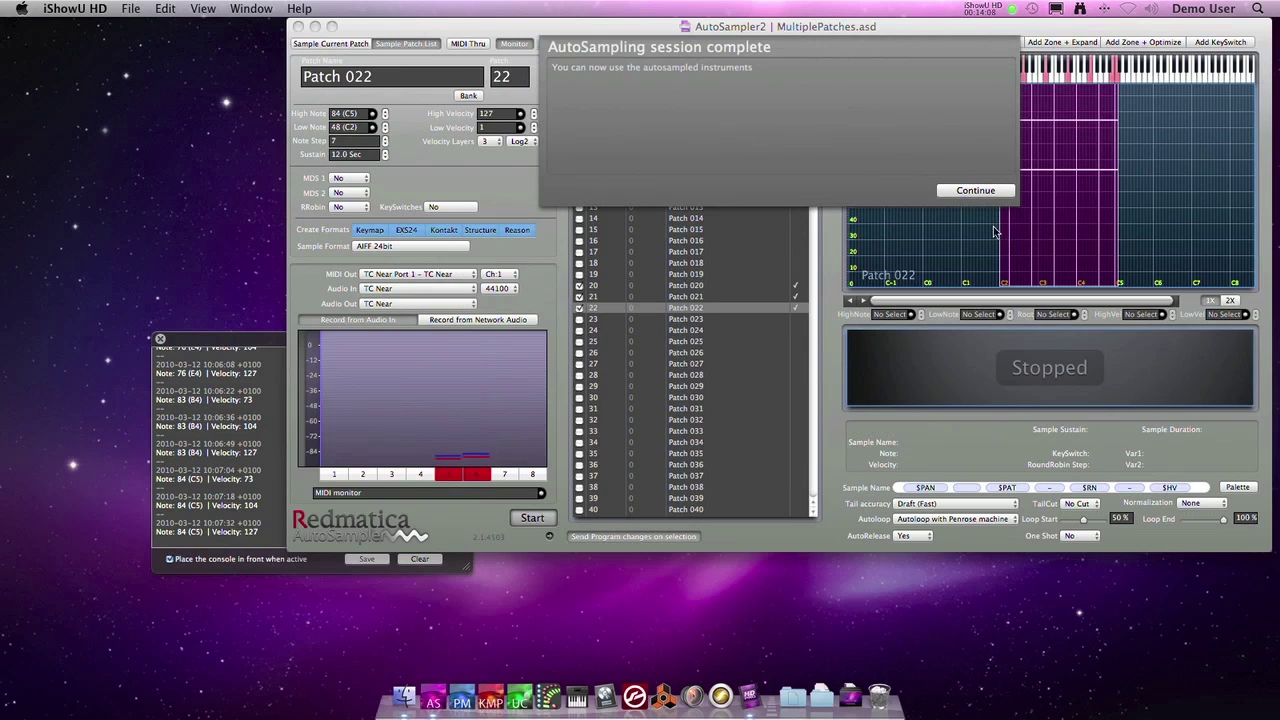
pyautogui.click(975, 190)
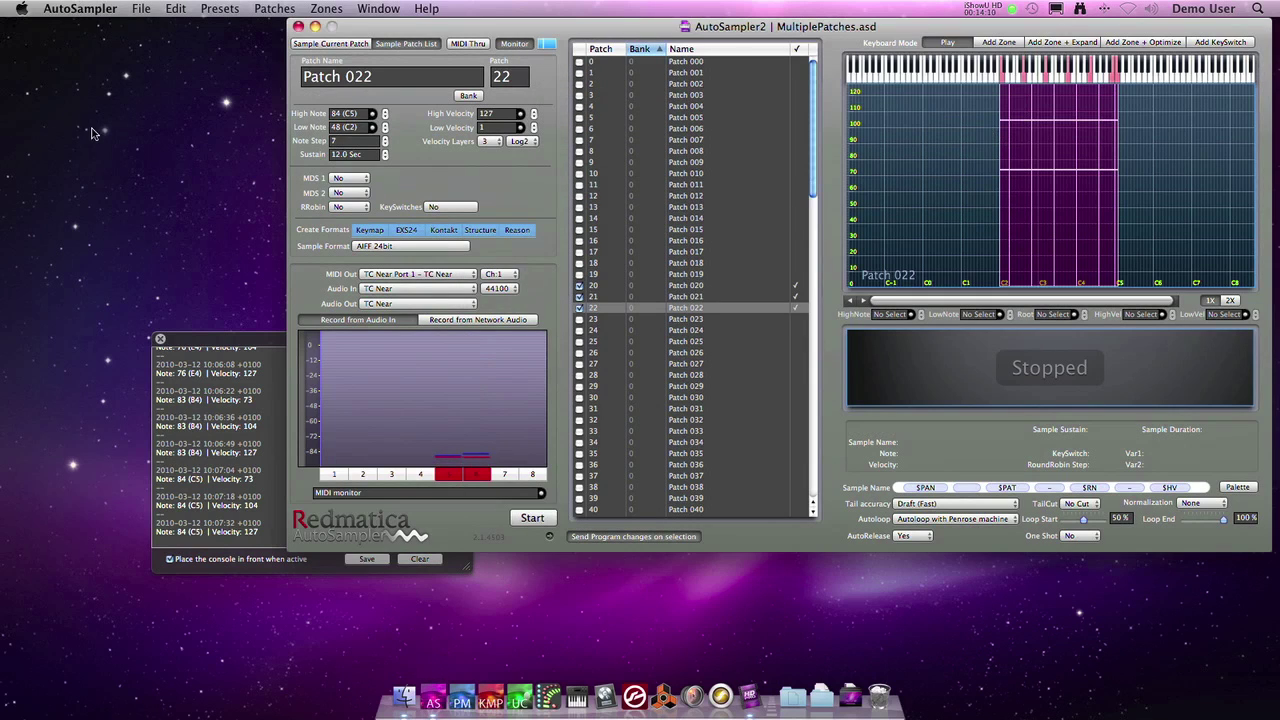
pyautogui.click(79, 9)
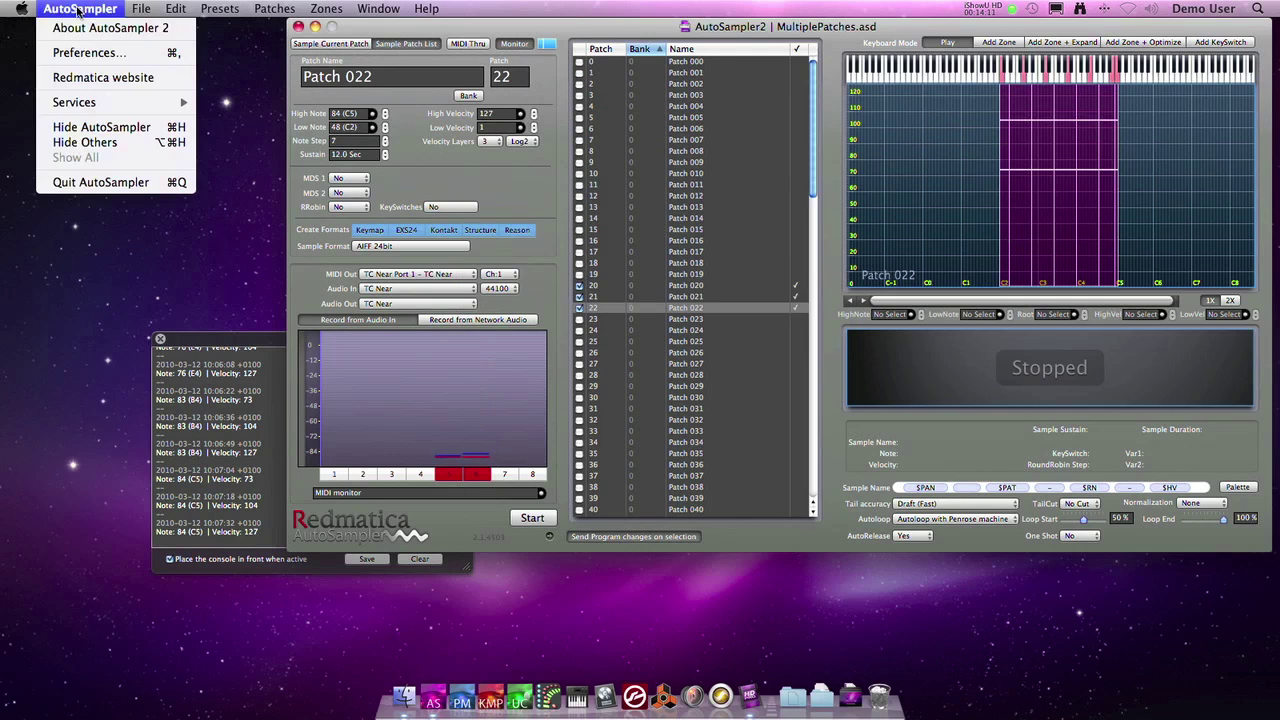
# Quit AutoSampler, show the Sampler Instruments folder in Finder, and launch Kontakt 4
pyautogui.click(148, 184)
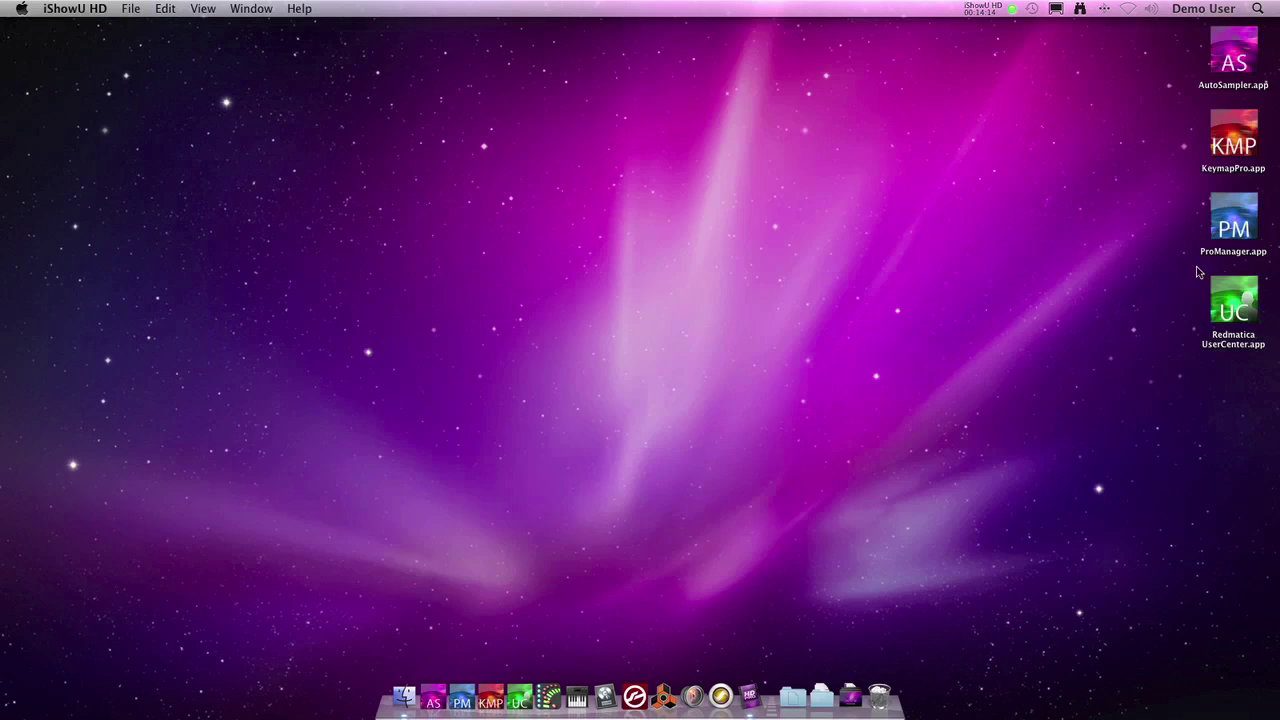
pyautogui.click(400, 700)
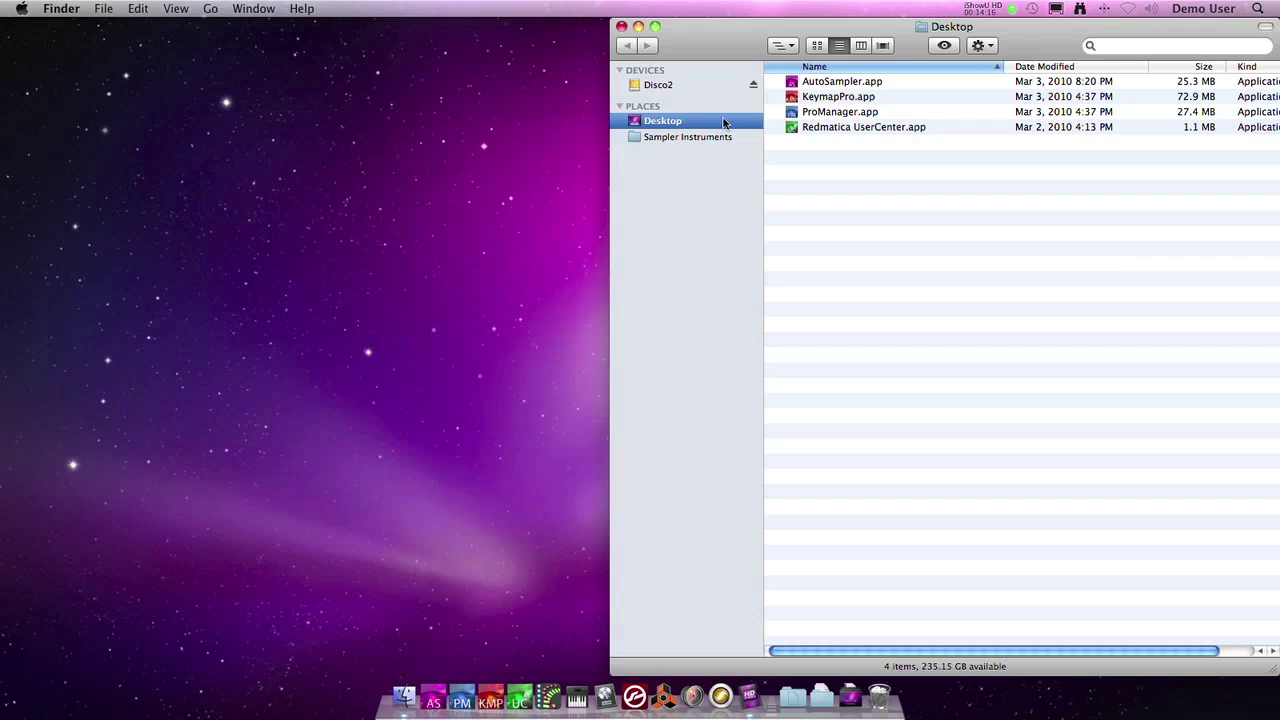
pyautogui.click(690, 137)
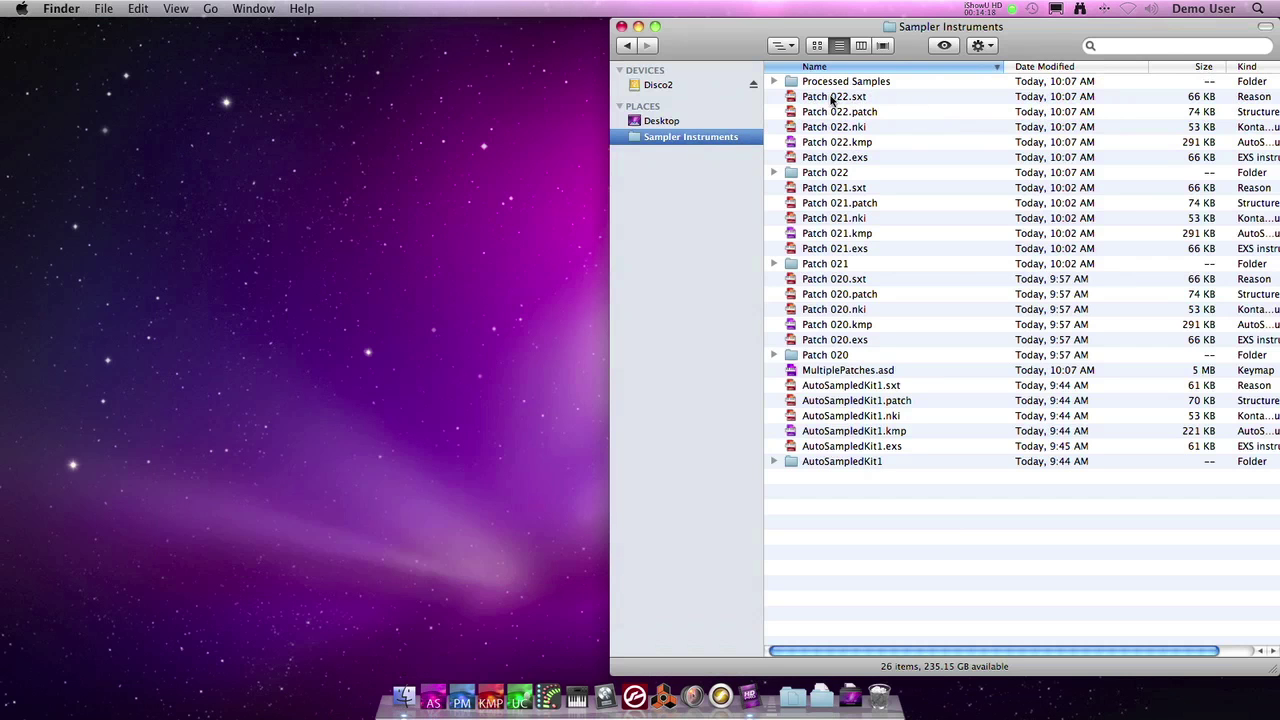
pyautogui.moveTo(713, 47); pyautogui.dragTo(957, 28)
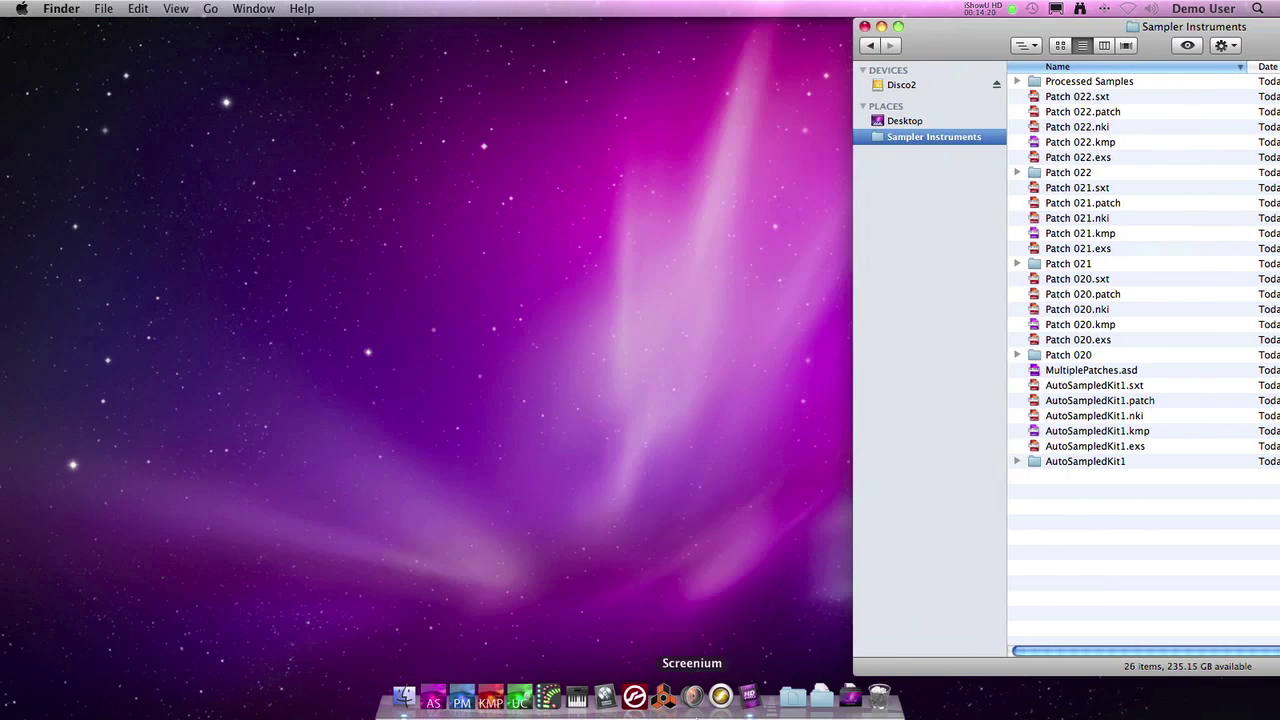
pyautogui.click(634, 697)
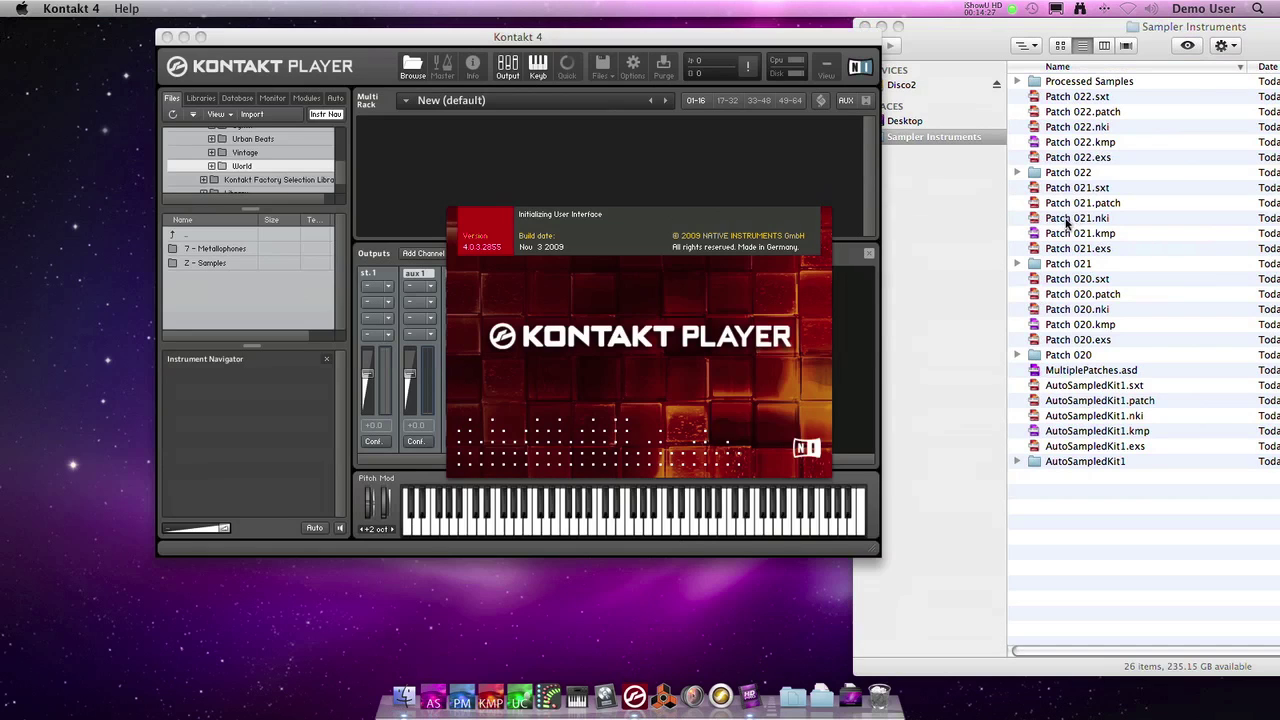
# Load Patch 021.nki from Finder into Kontakt's Multi Rack and raise the Kontakt window
pyautogui.moveTo(1062, 222); pyautogui.dragTo(429, 160)
pyautogui.moveTo(430, 42); pyautogui.dragTo(336, 13)
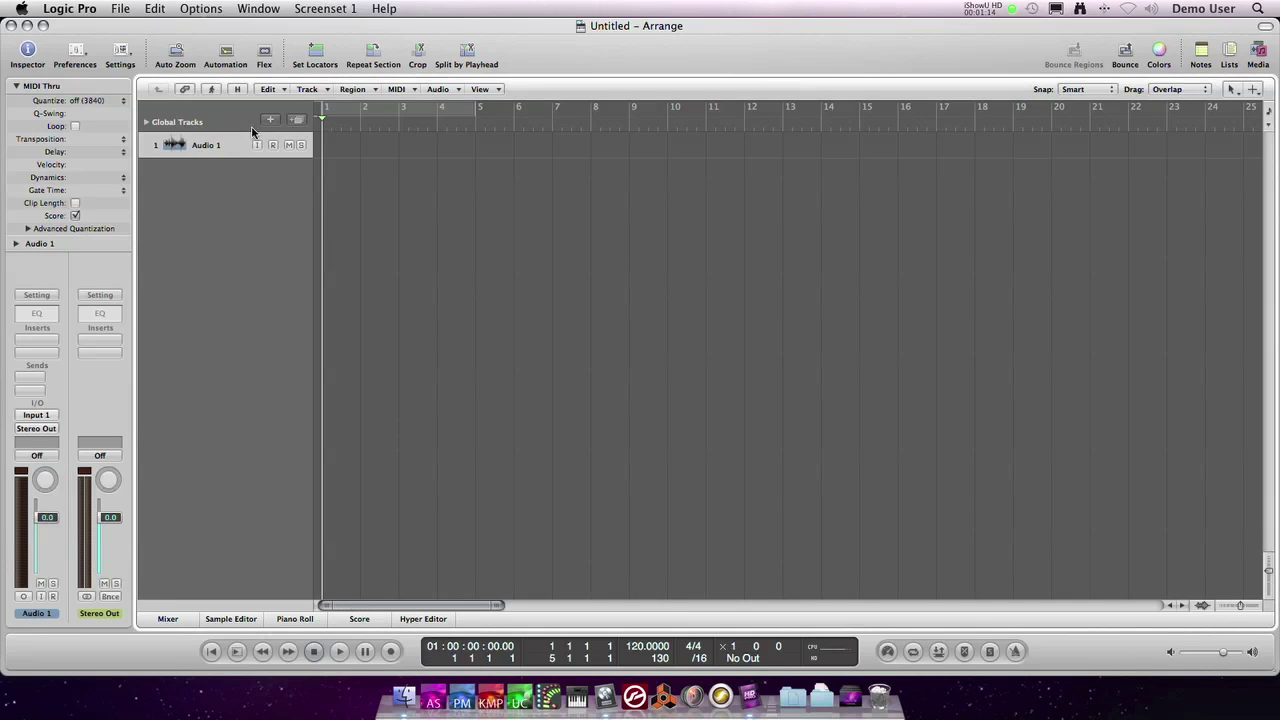
# Create software instrument track Inst 1 with the ES2 synthesizer loaded, then close ES2
pyautogui.click(270, 120)
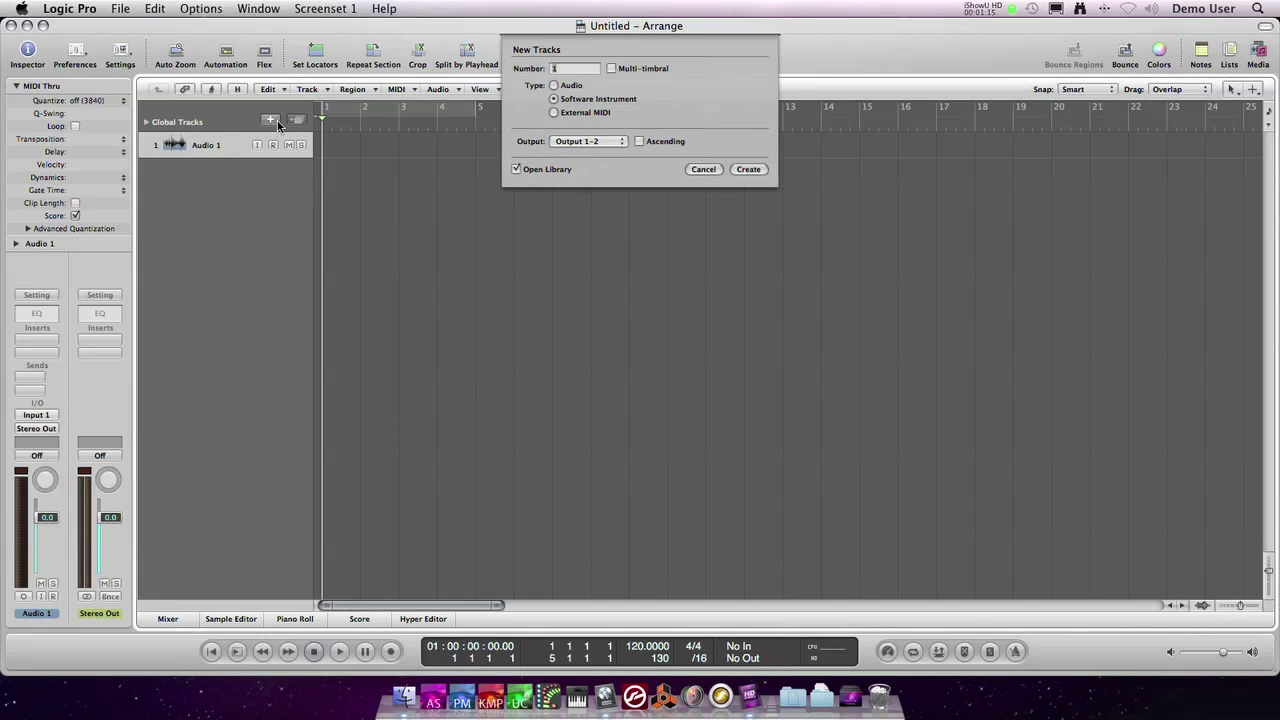
pyautogui.click(749, 169)
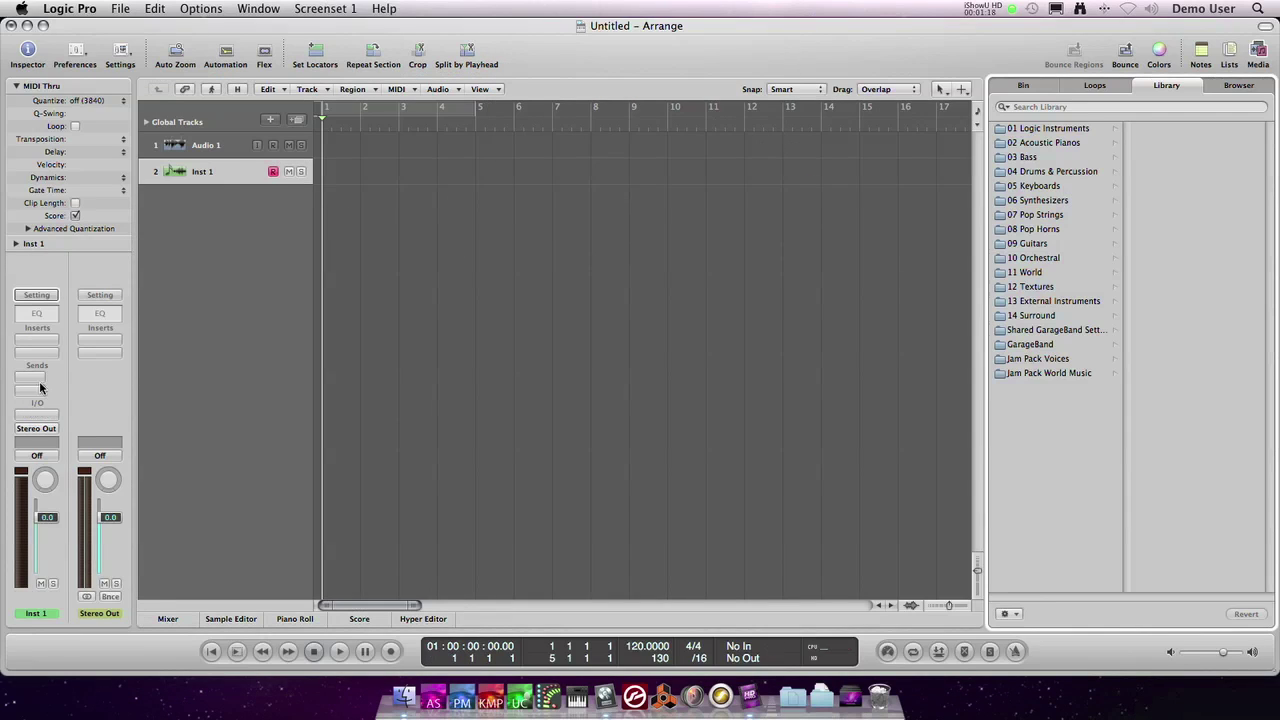
pyautogui.click(36, 412)
pyautogui.click(67, 494)
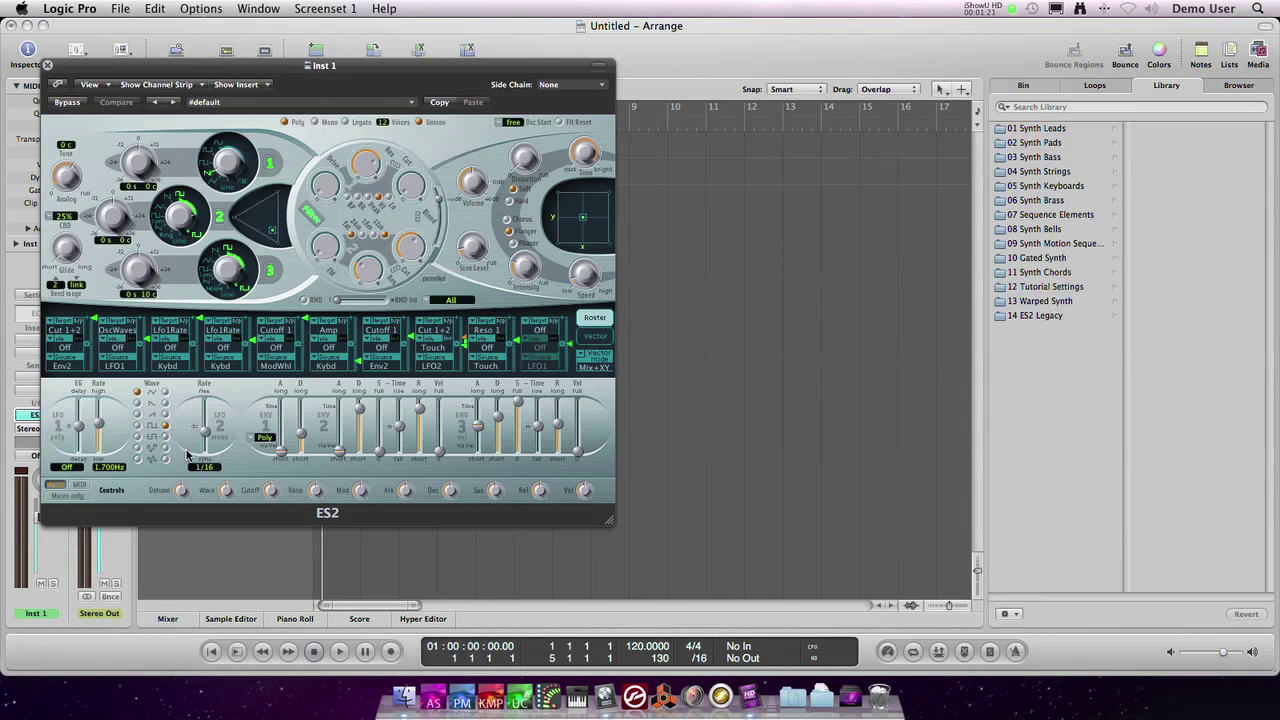
pyautogui.moveTo(397, 68); pyautogui.dragTo(404, 66)
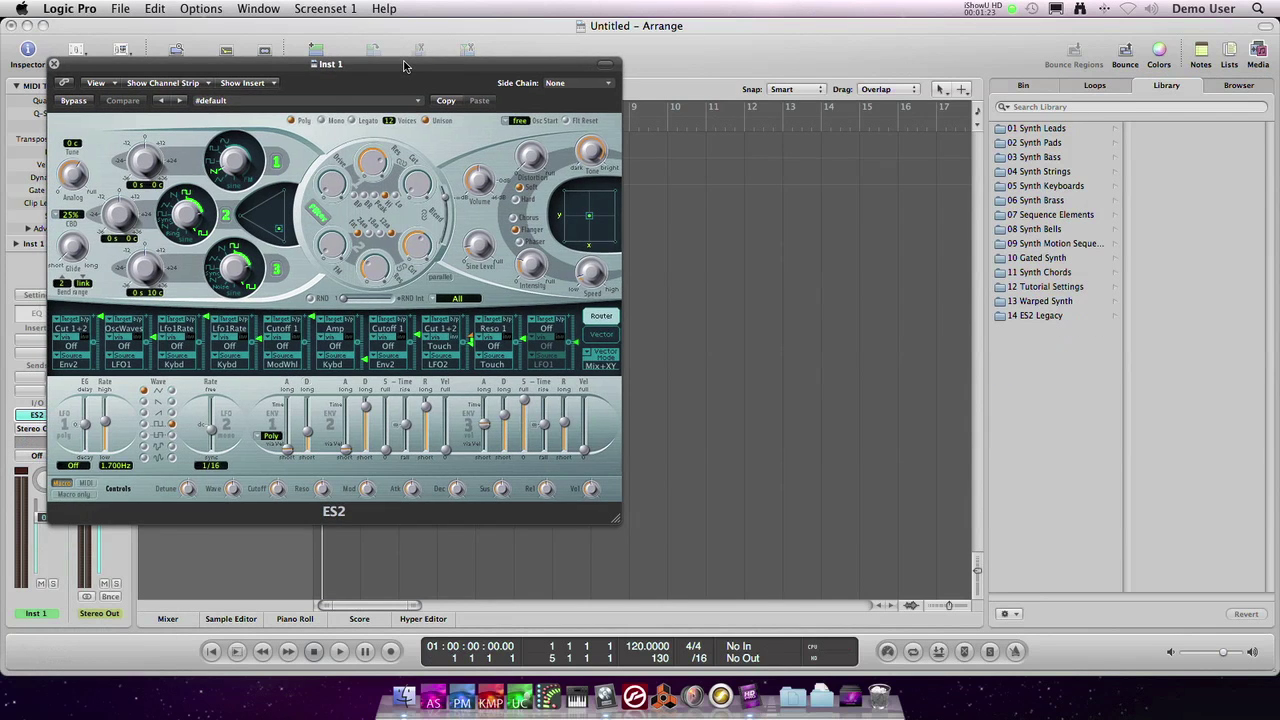
pyautogui.click(54, 64)
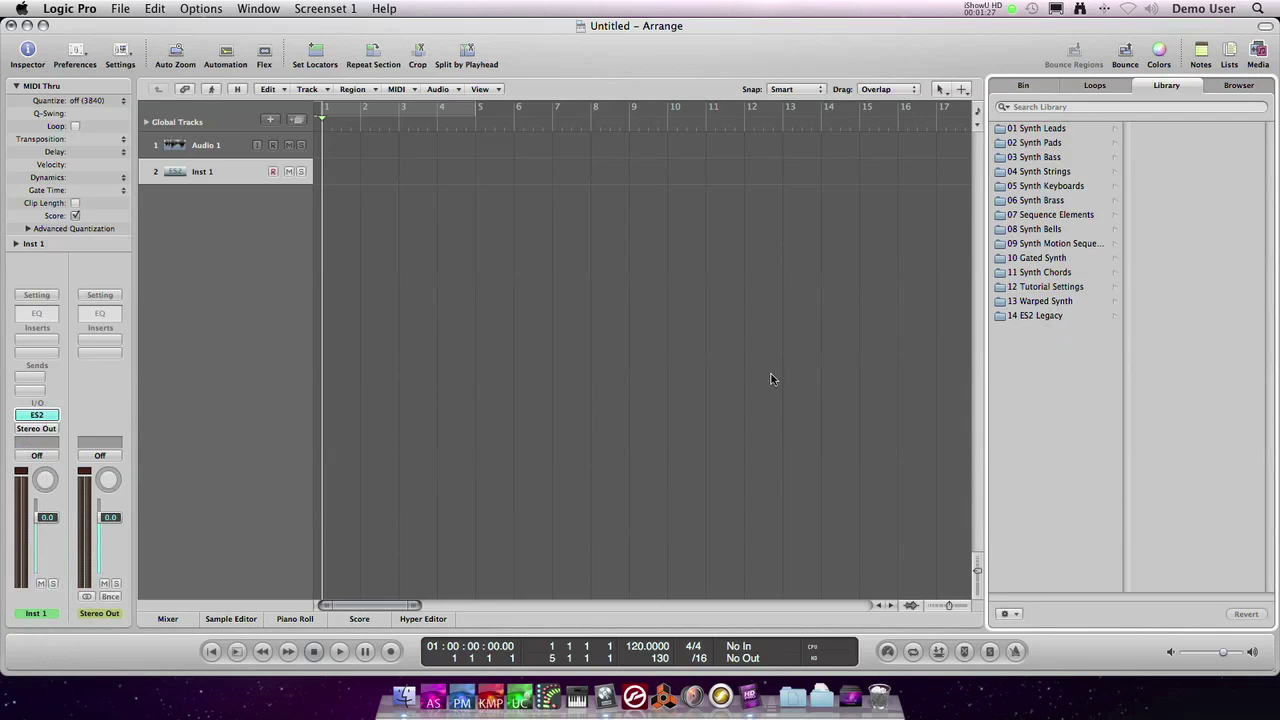
pyautogui.click(70, 8)
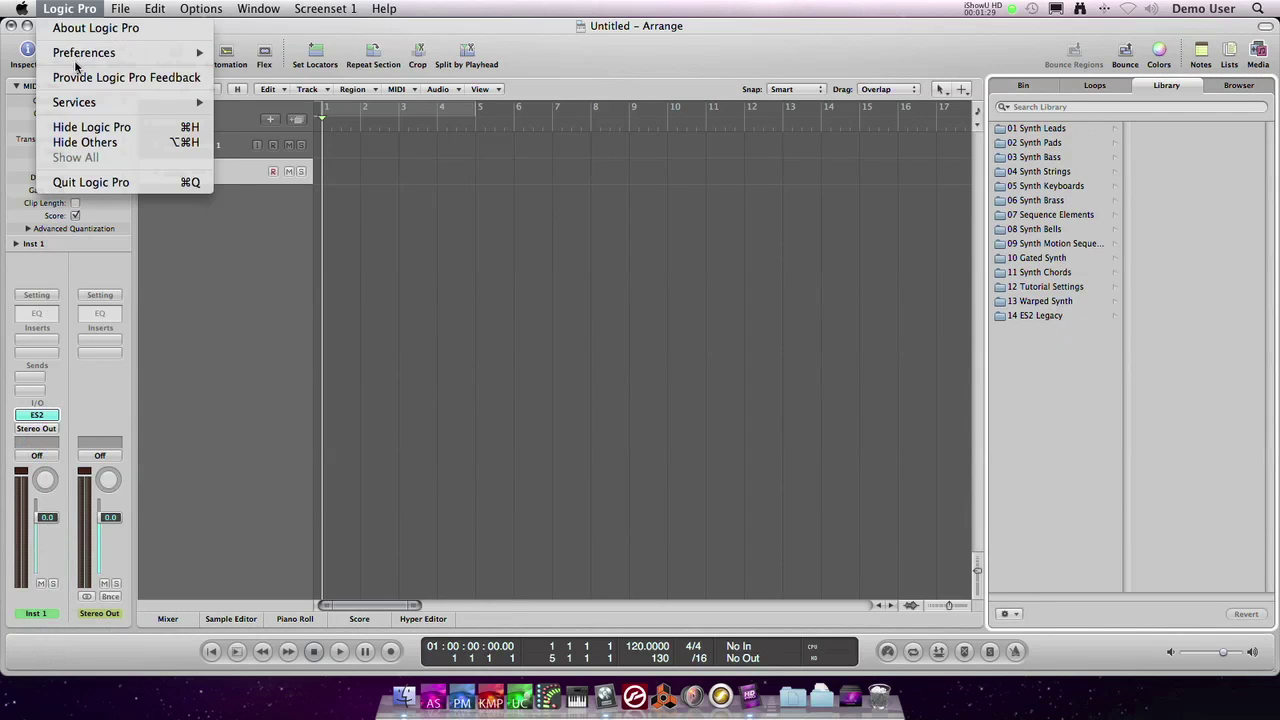
# Set Logic's audio output device to Soundflower (2ch) and shrink the Arrange window
pyautogui.moveTo(78, 57)
pyautogui.click(268, 68)
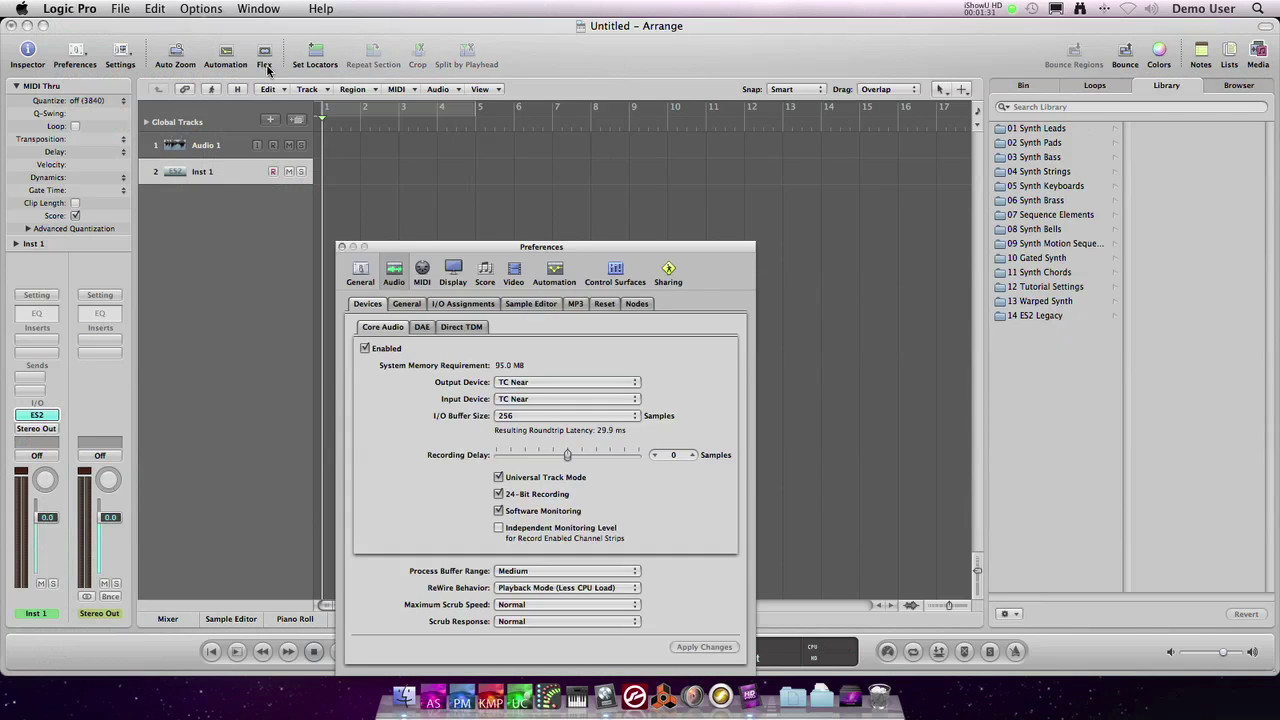
pyautogui.click(596, 384)
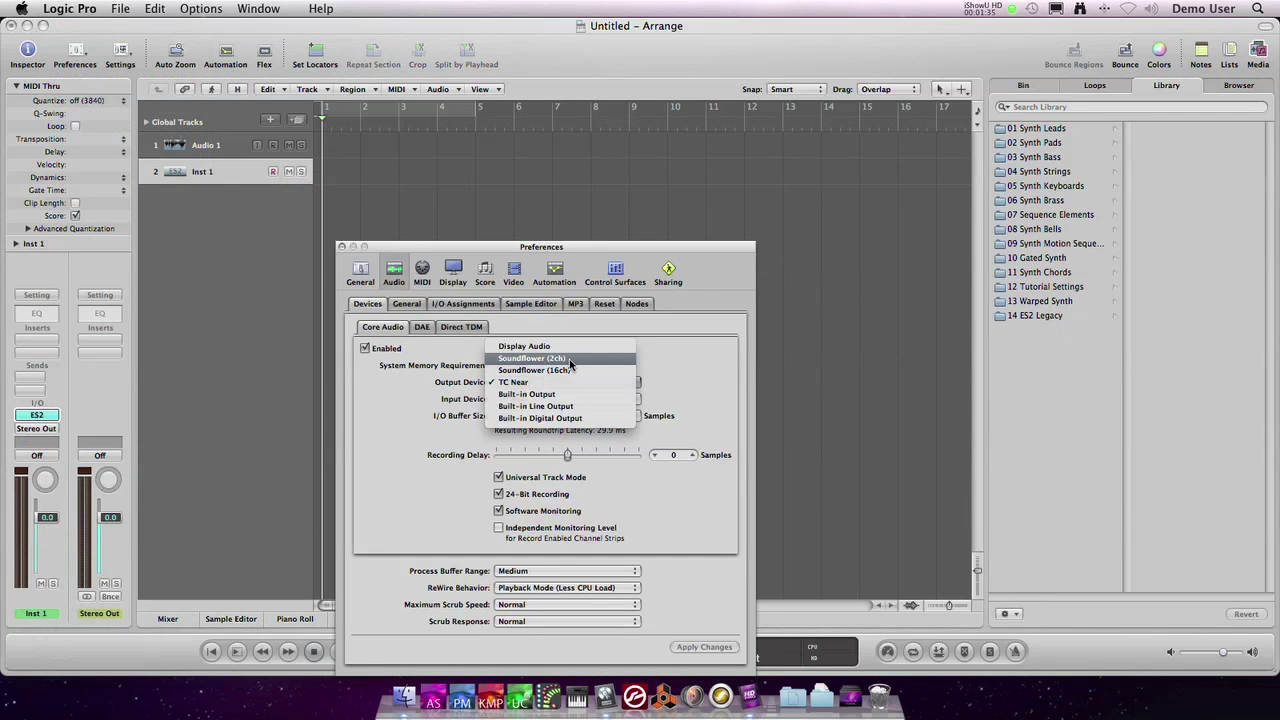
pyautogui.click(573, 359)
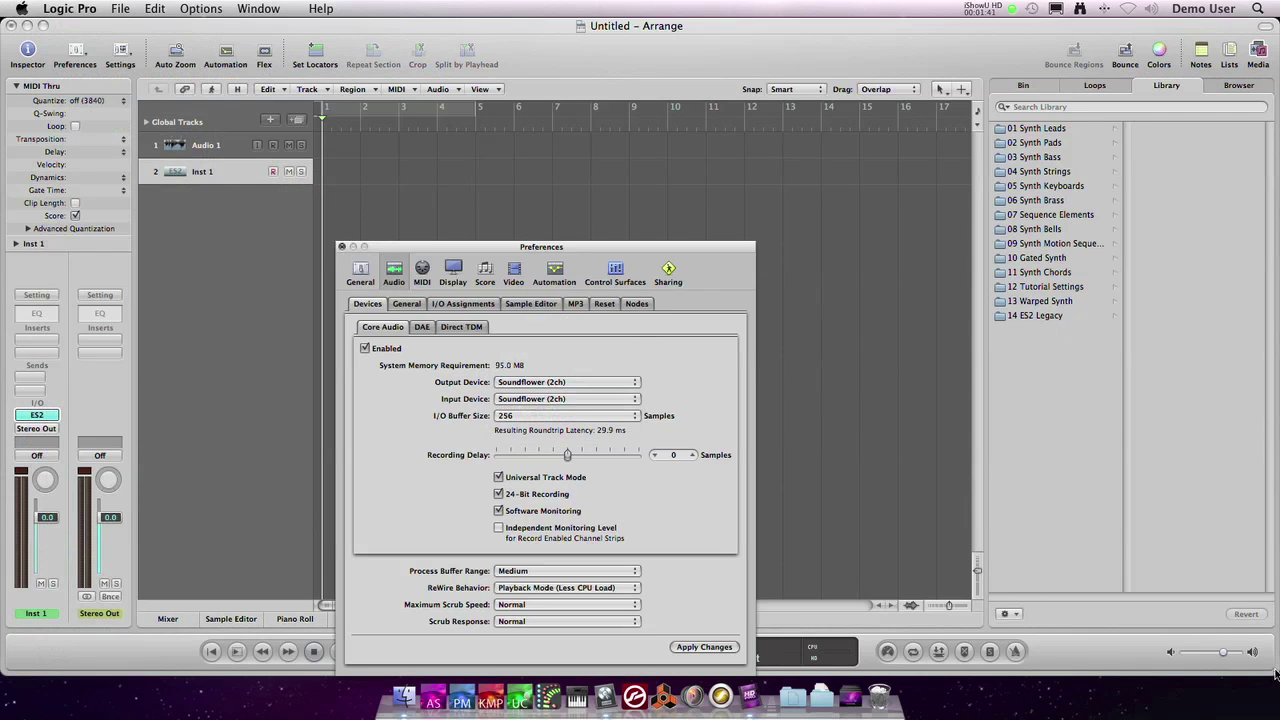
pyautogui.press('super+w')
pyautogui.moveTo(1274, 676); pyautogui.dragTo(812, 616)
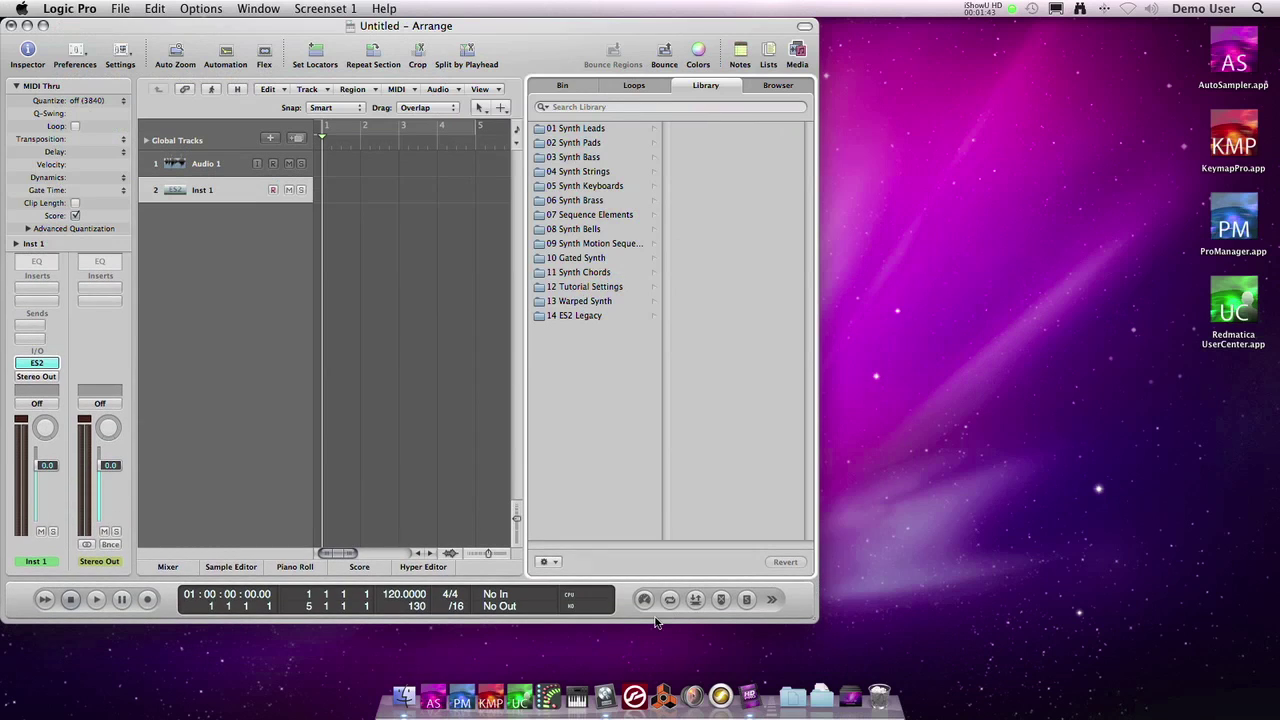
# Set AutoSampler to record from Soundflower (2ch) on input channels 1 and 2
pyautogui.click(548, 636)
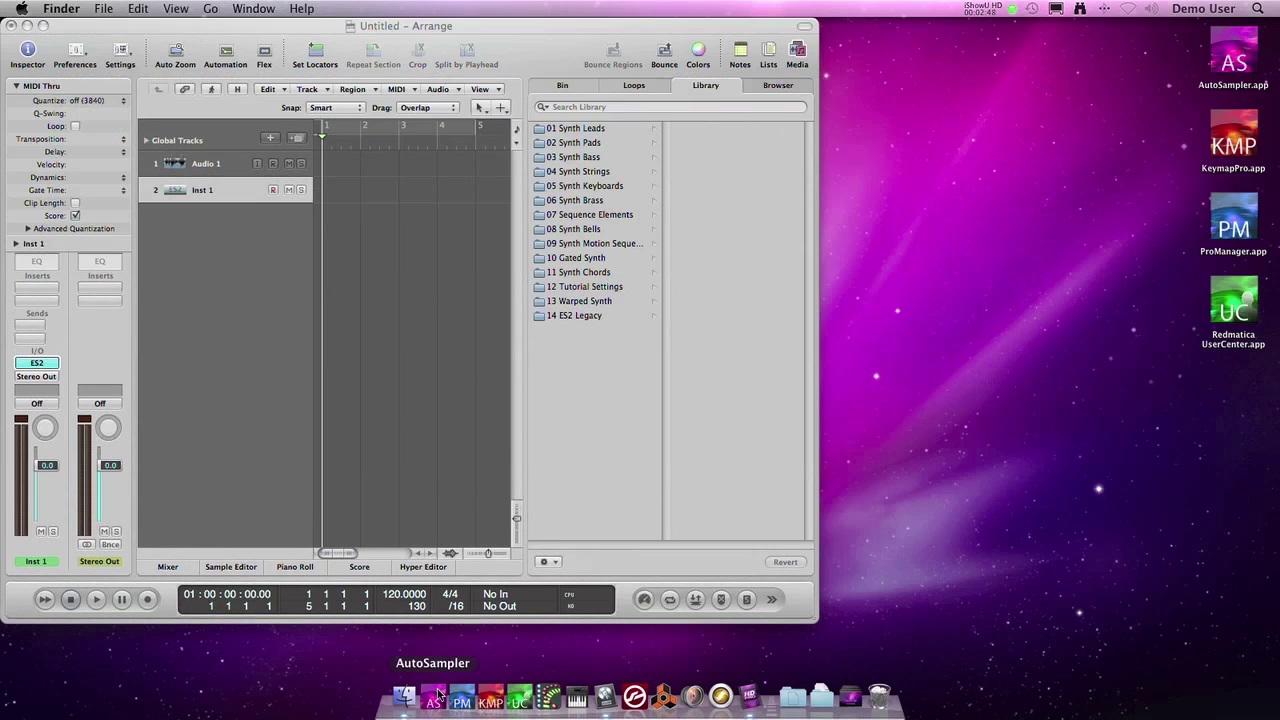
pyautogui.click(940, 288)
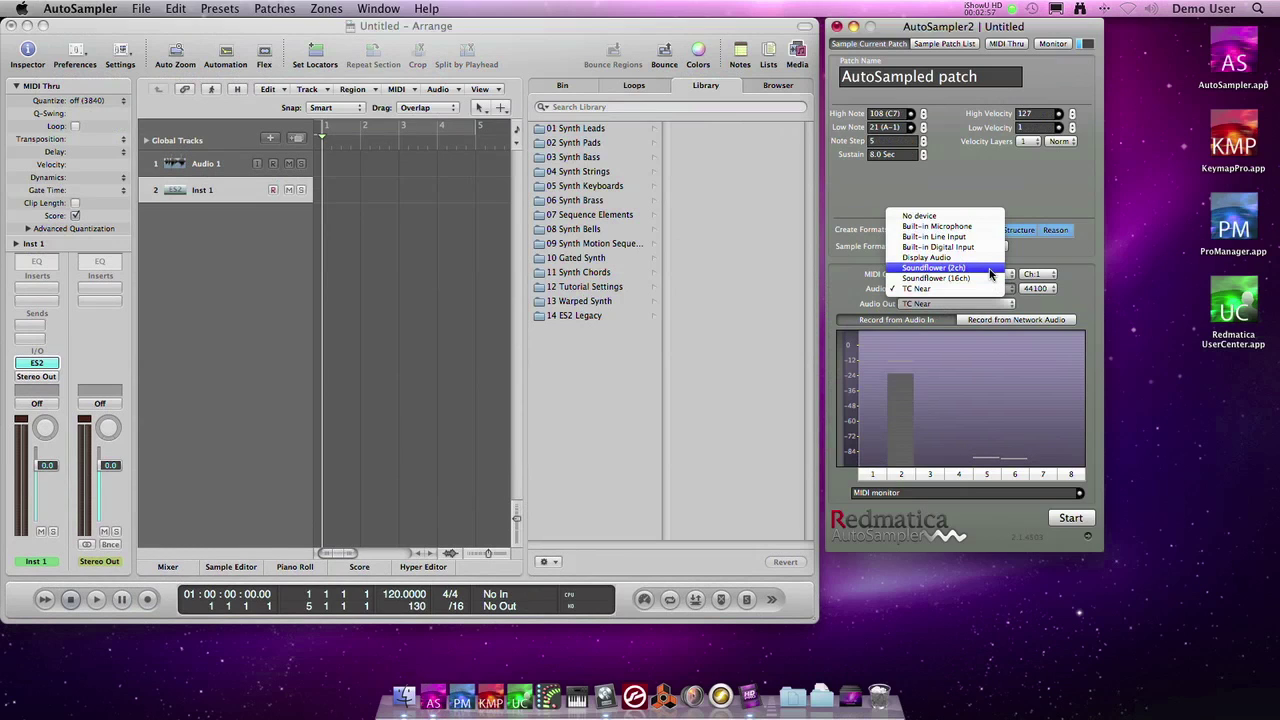
pyautogui.click(990, 270)
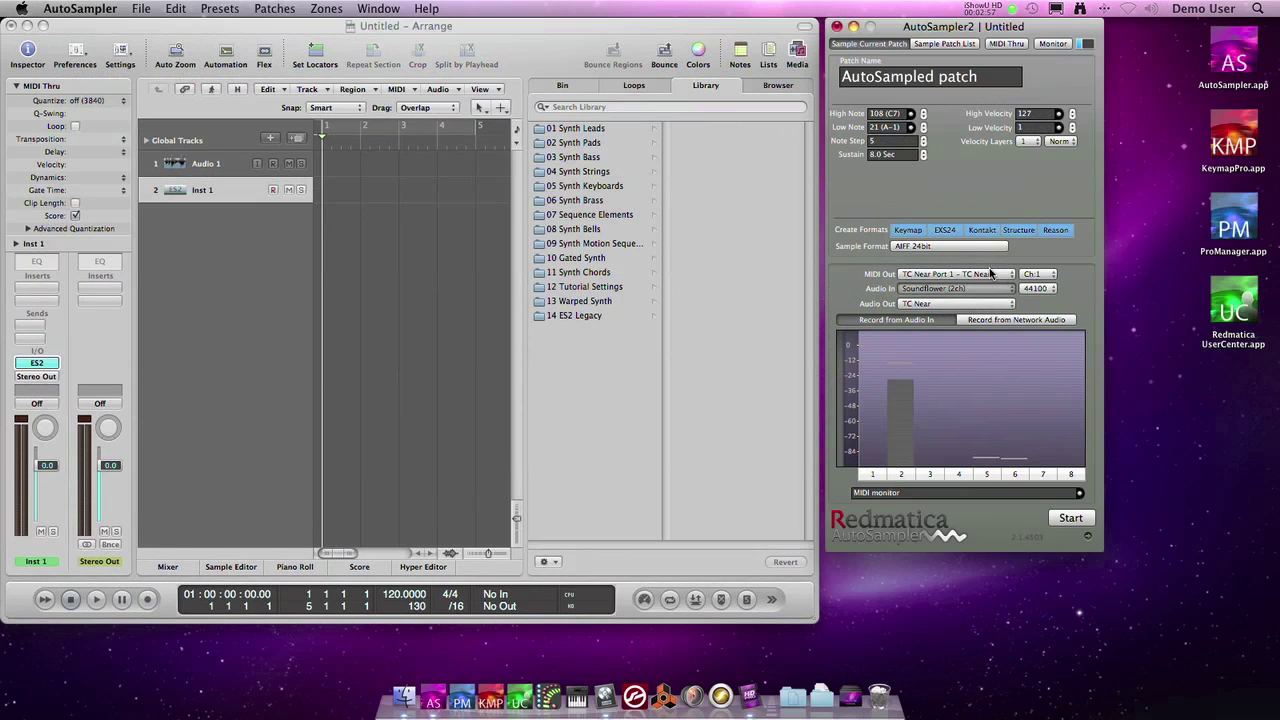
pyautogui.click(872, 474)
pyautogui.click(901, 474)
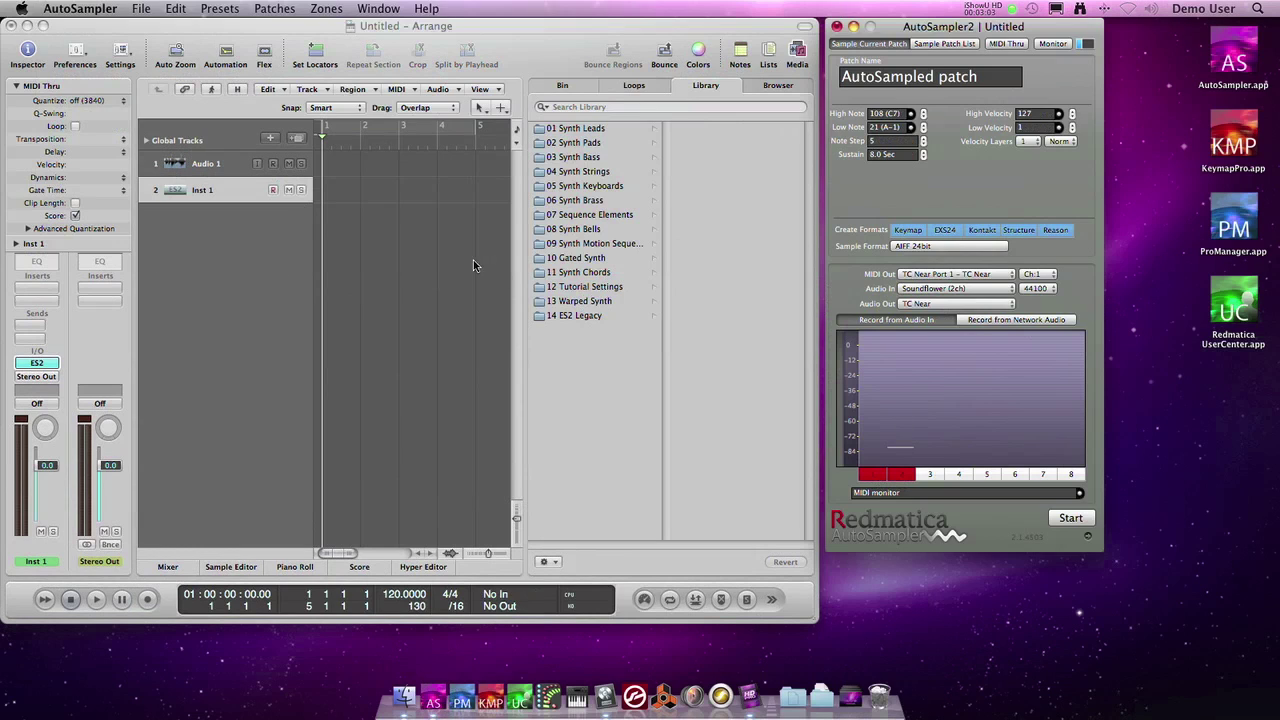
# Keep AutoSampler's MIDI output on Bus 1 - IAC Driver and launch Audio MIDI Setup
pyautogui.click(995, 276)
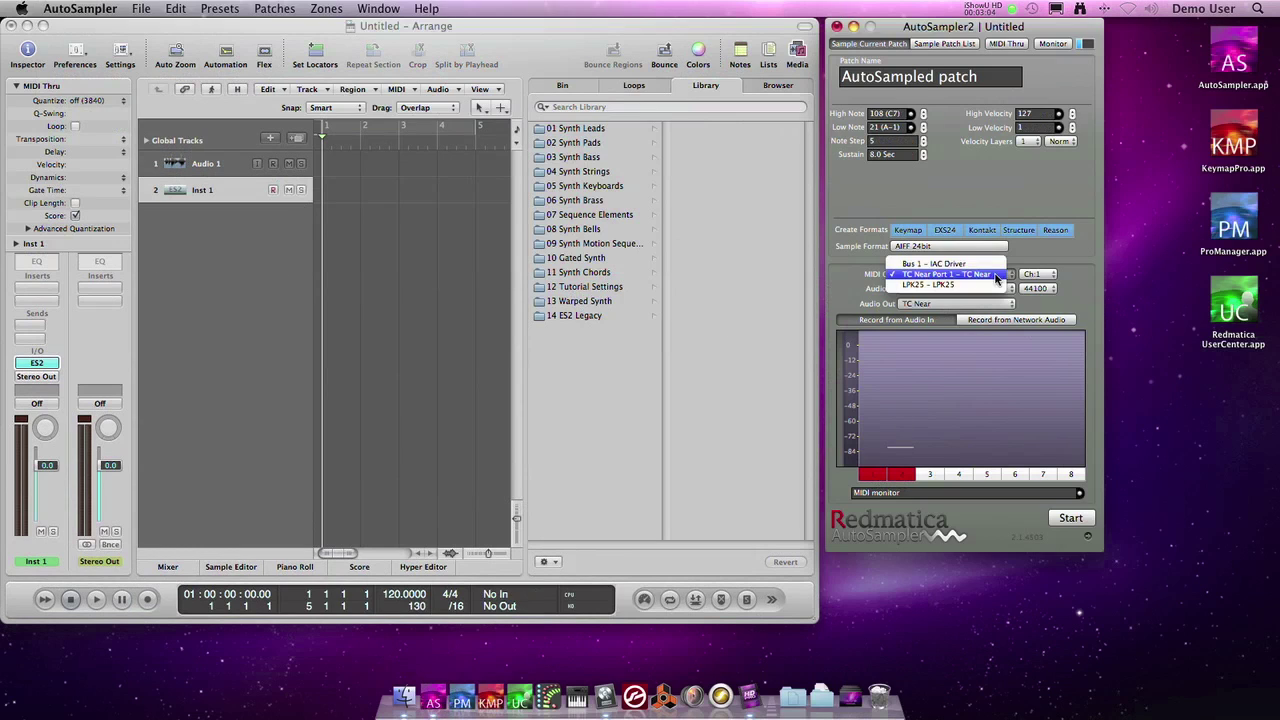
pyautogui.click(976, 265)
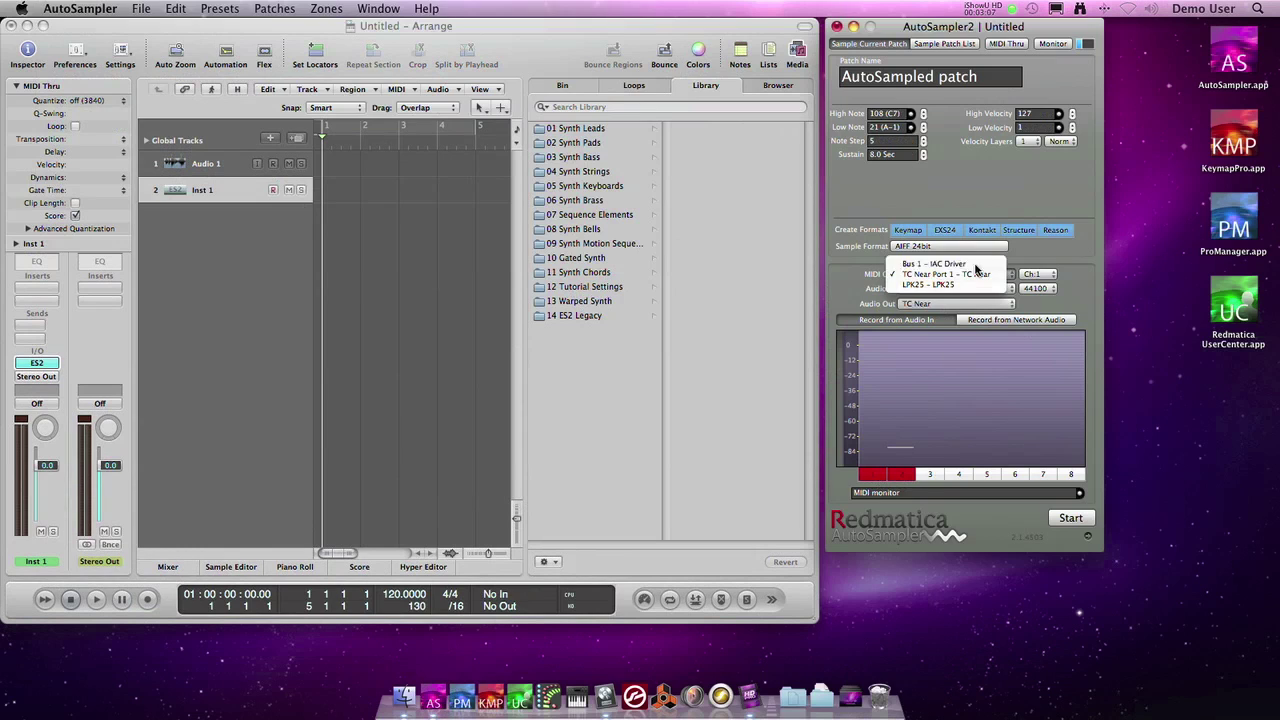
pyautogui.click(958, 275)
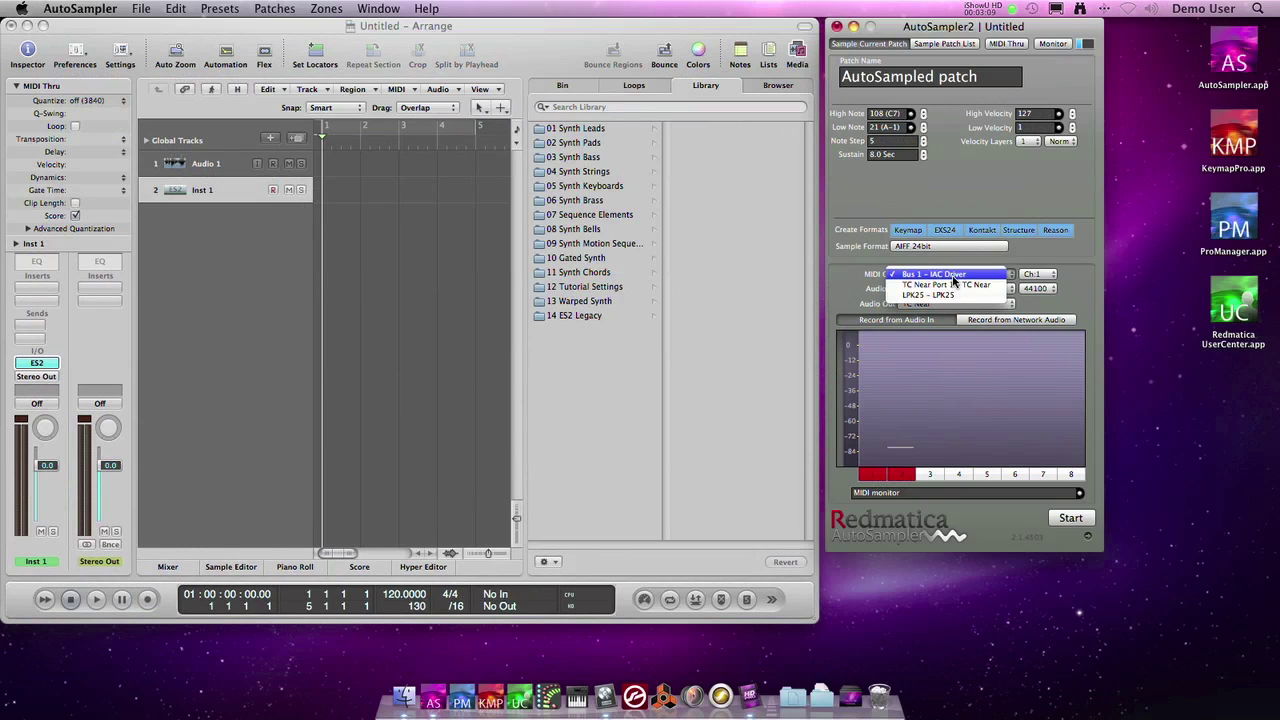
pyautogui.click(958, 275)
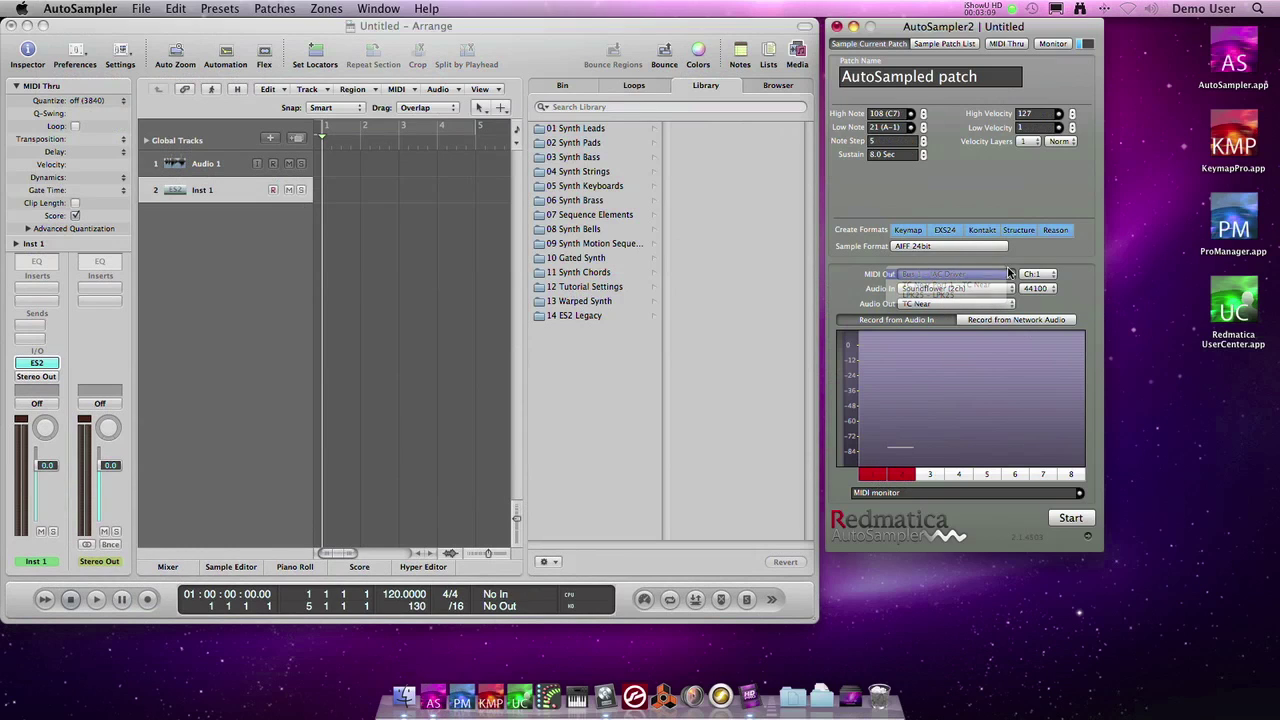
pyautogui.click(577, 700)
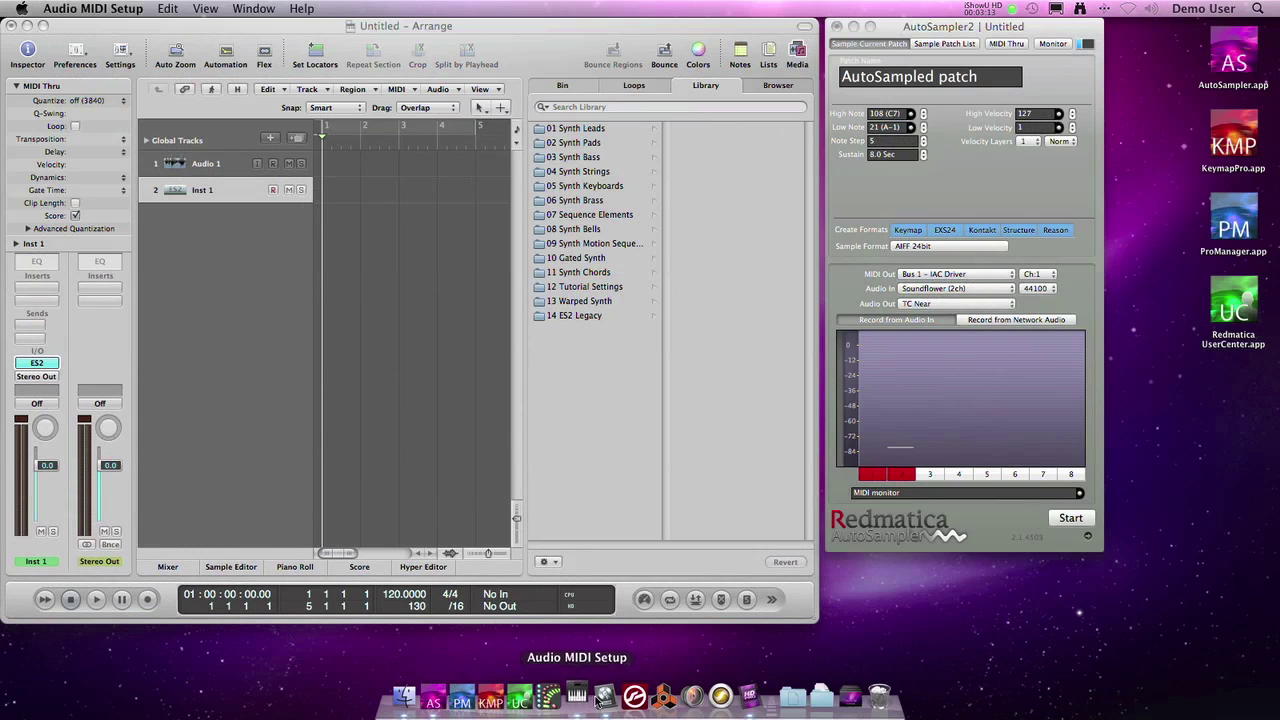
pyautogui.click(254, 8)
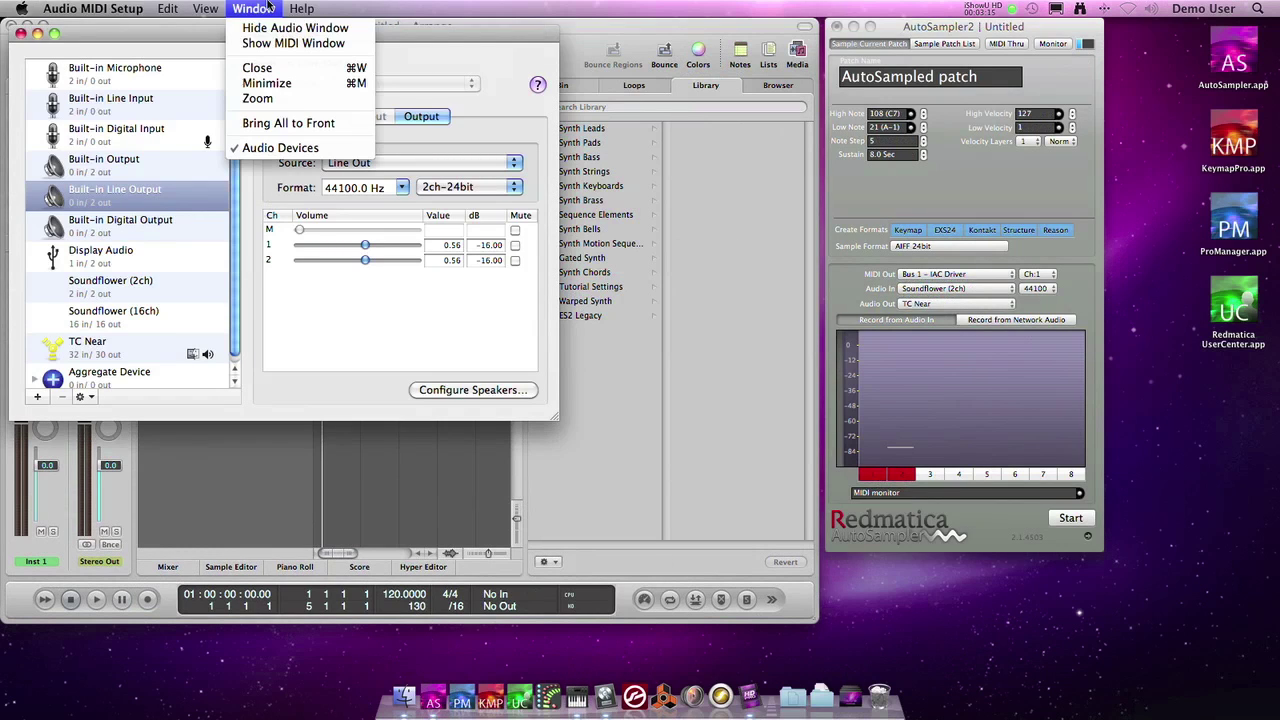
pyautogui.click(268, 44)
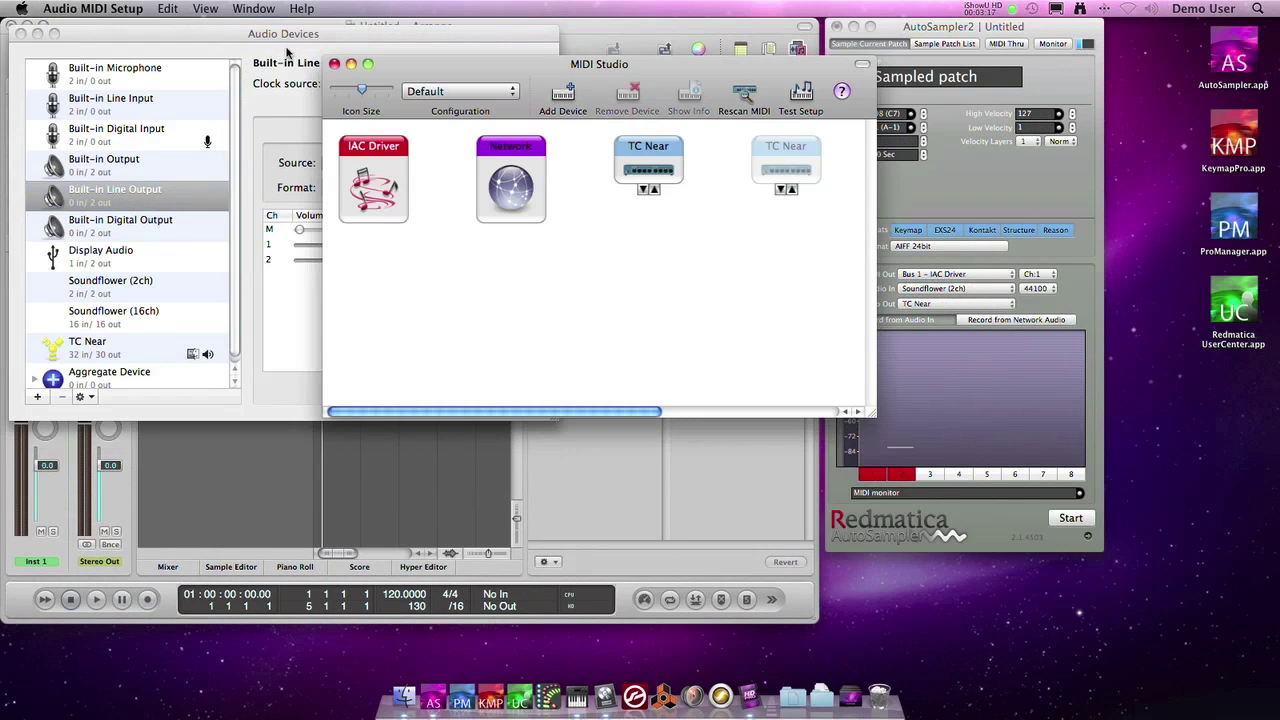
pyautogui.doubleClick(387, 195)
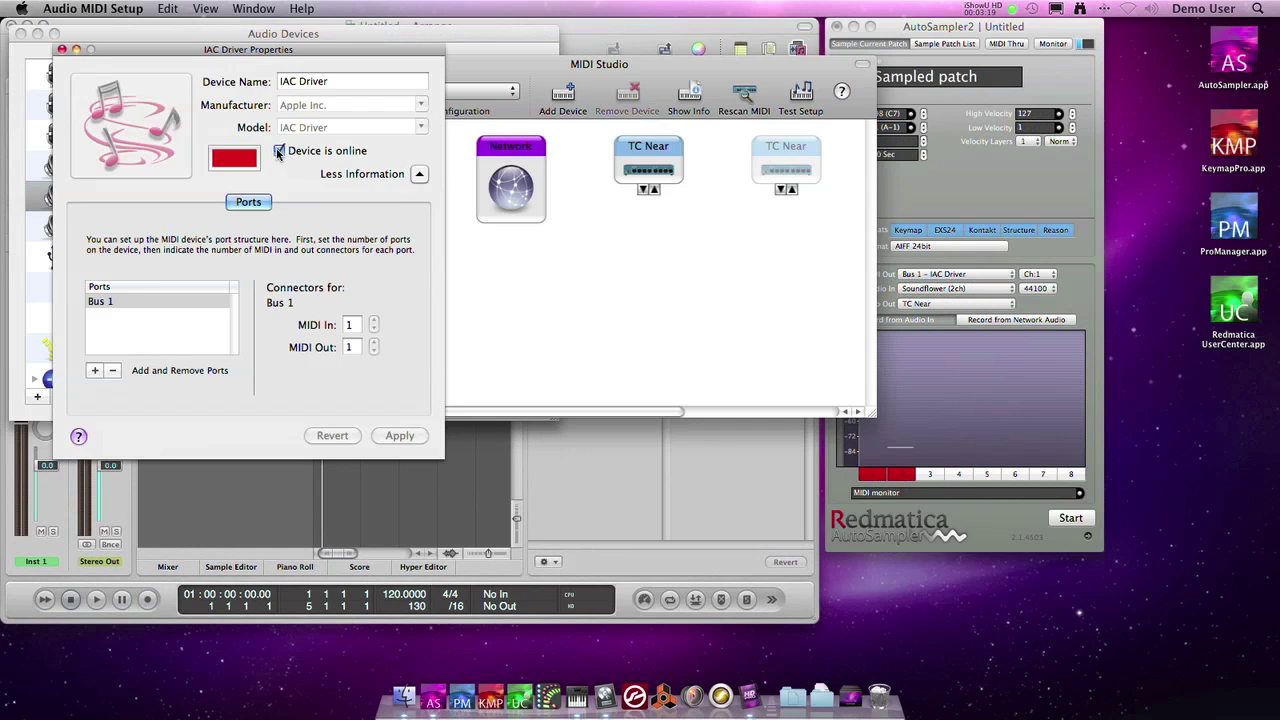
pyautogui.click(61, 49)
pyautogui.click(337, 63)
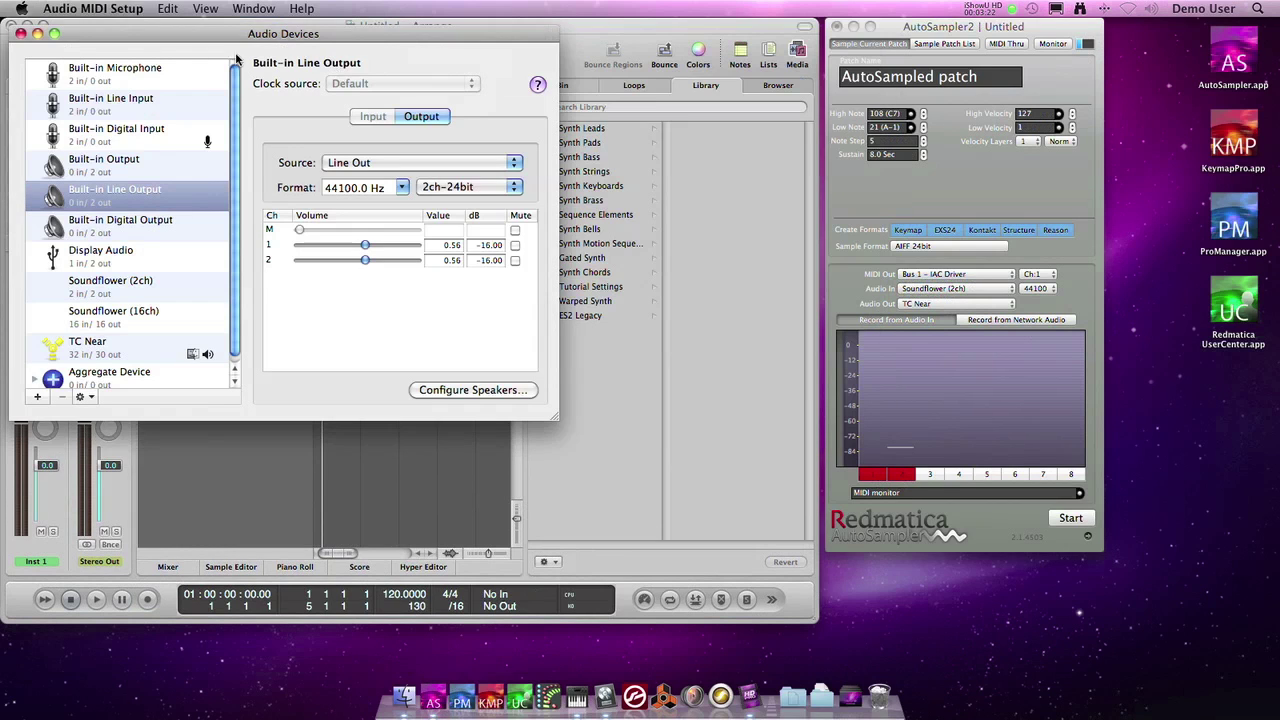
pyautogui.click(17, 33)
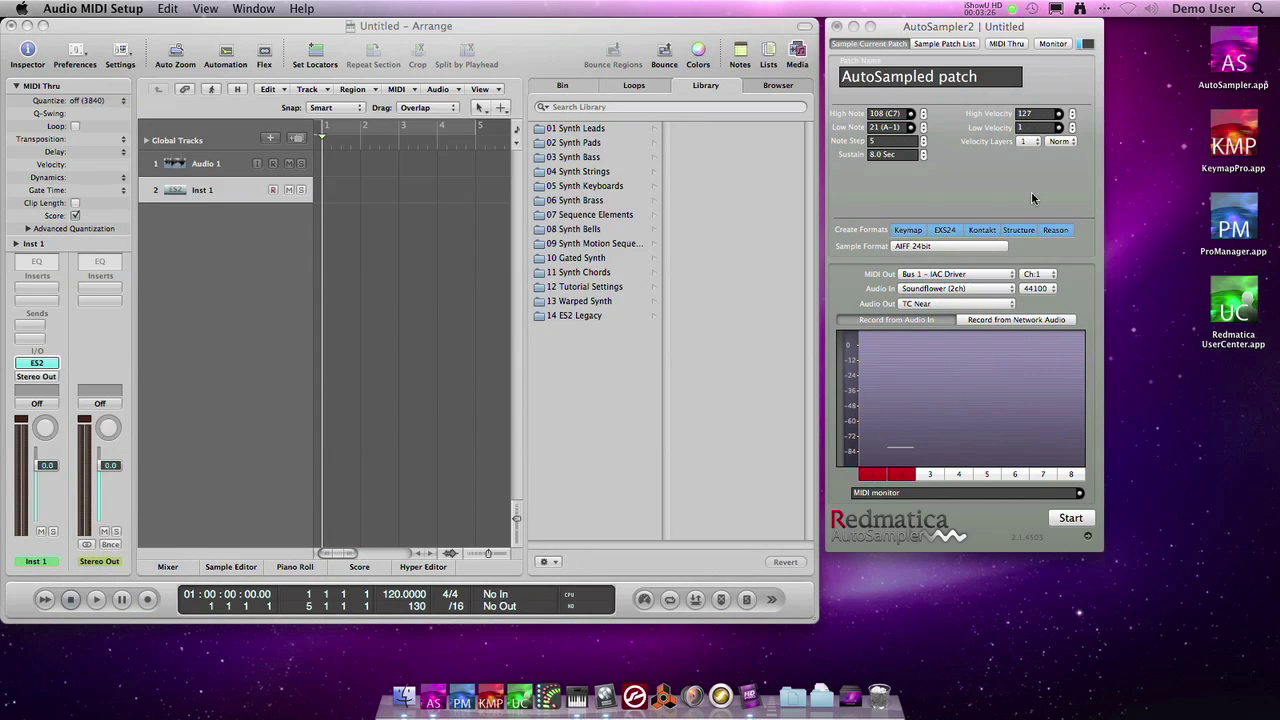
# Set low note 48 (C2), high note 84 (C5), and name the patch ES2Soundflower
pyautogui.click(884, 127)
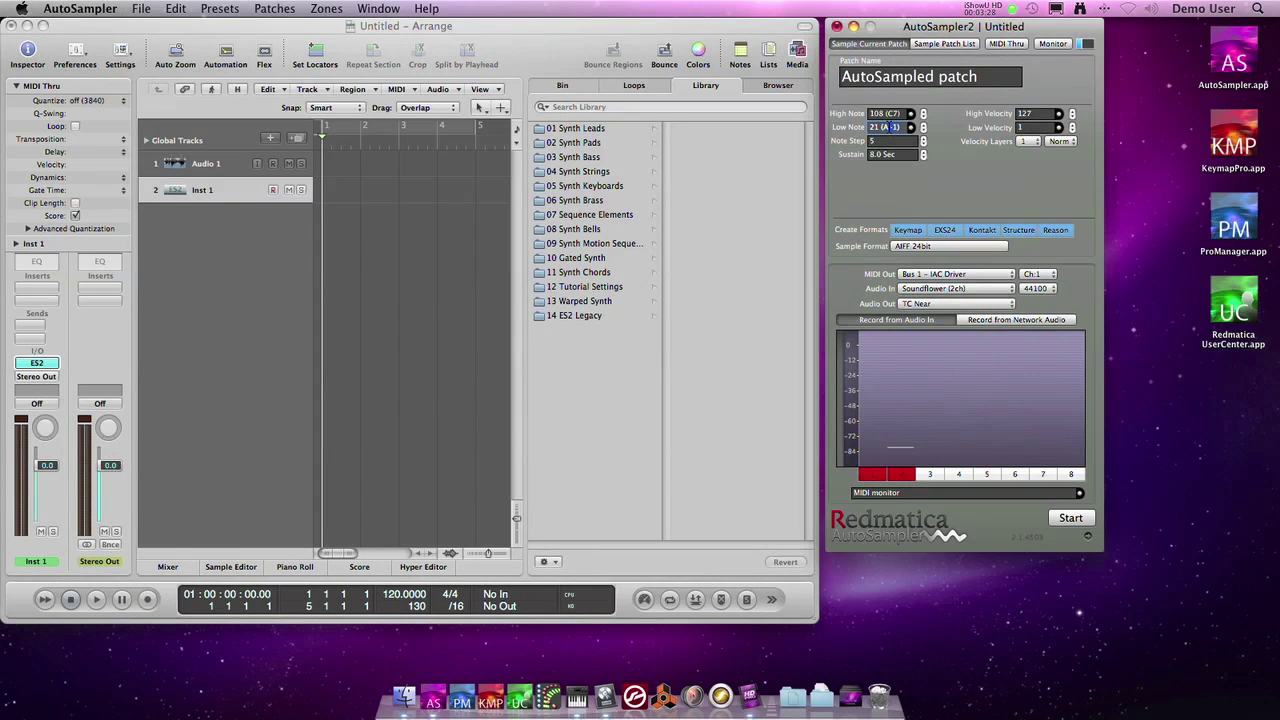
pyautogui.write('48')
pyautogui.press('Tab')
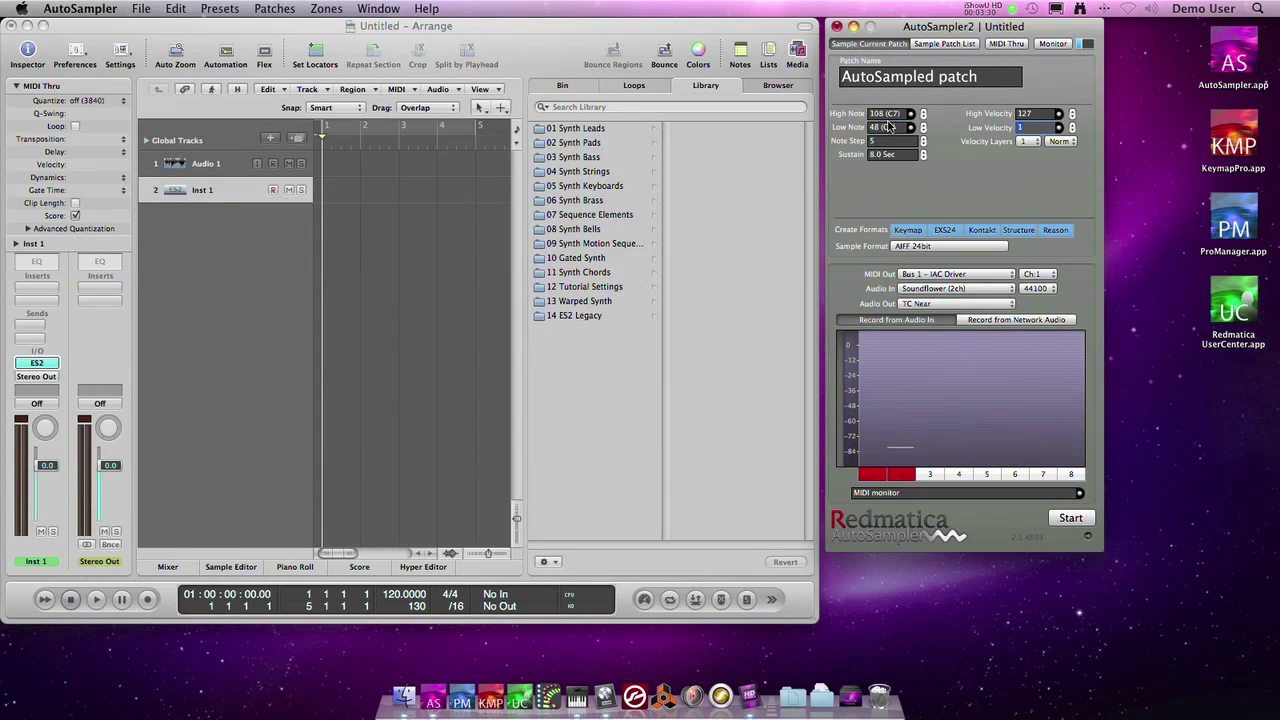
pyautogui.click(894, 113)
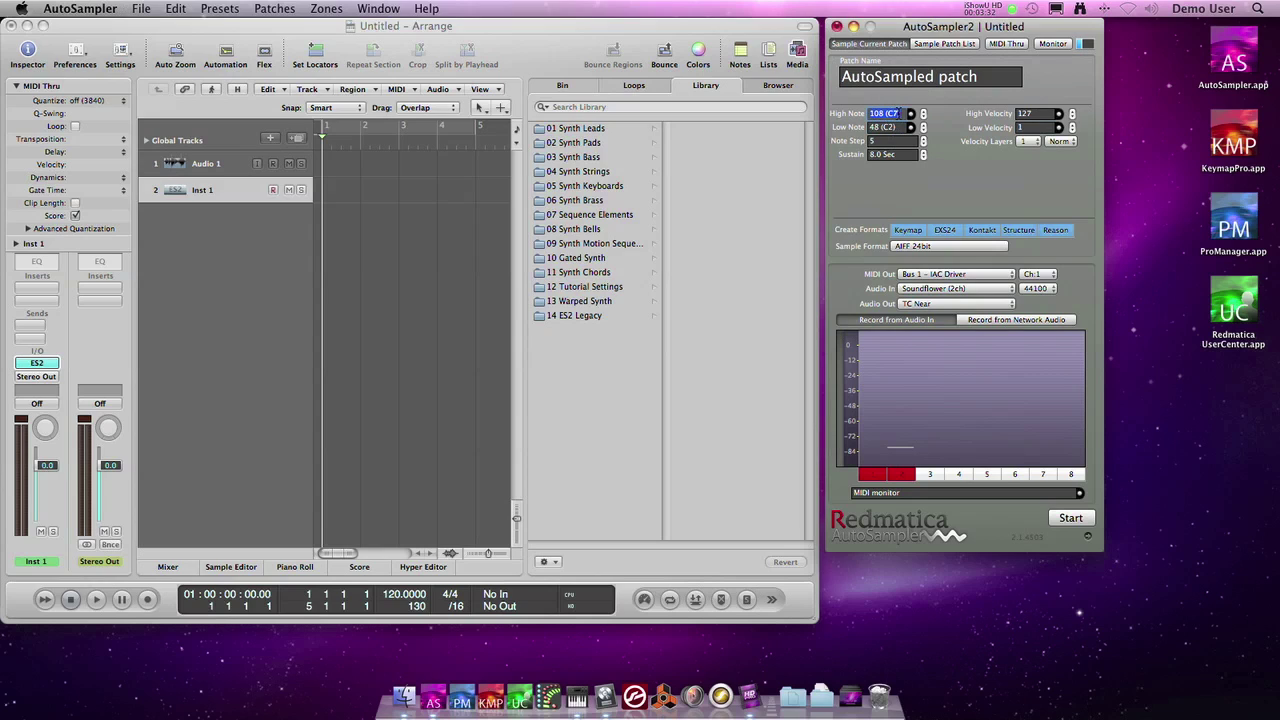
pyautogui.write('c5')
pyautogui.press('Tab')
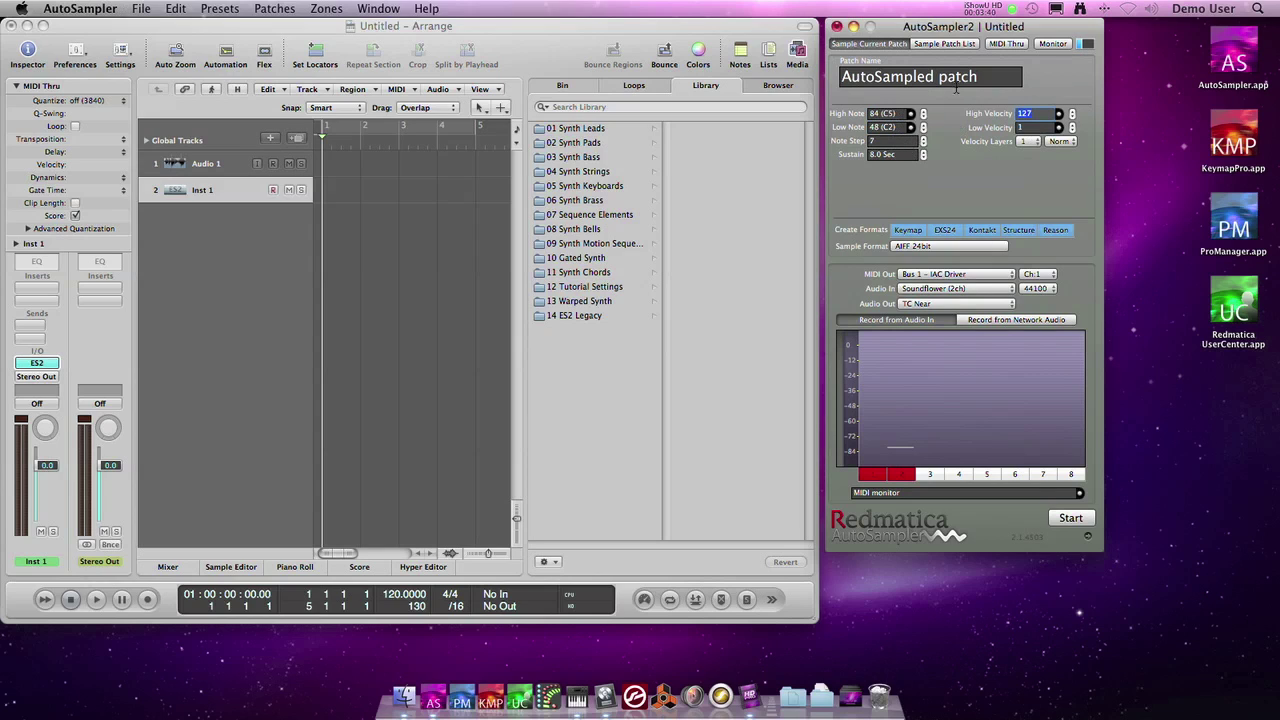
pyautogui.click(985, 78)
pyautogui.write('ES2Soundflower')
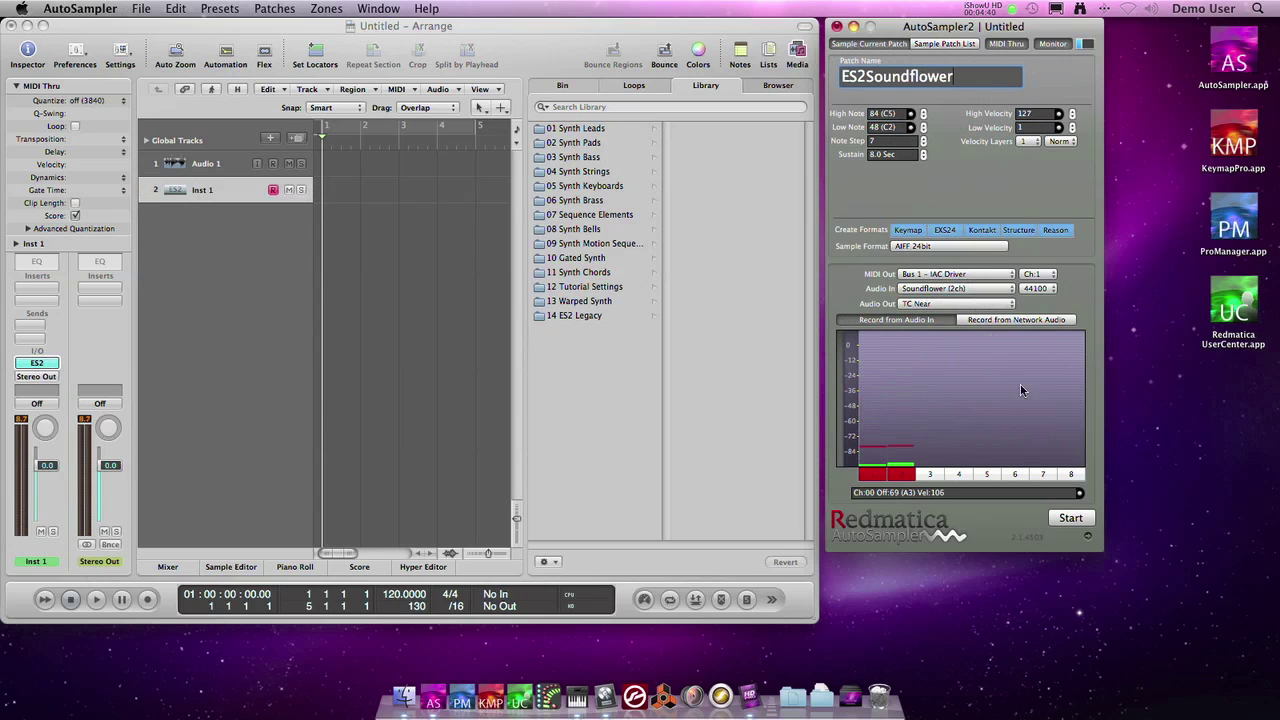
# Auto-sample ES2Soundflower into the Sampler Instruments folder and dismiss the completion message
pyautogui.click(1082, 518)
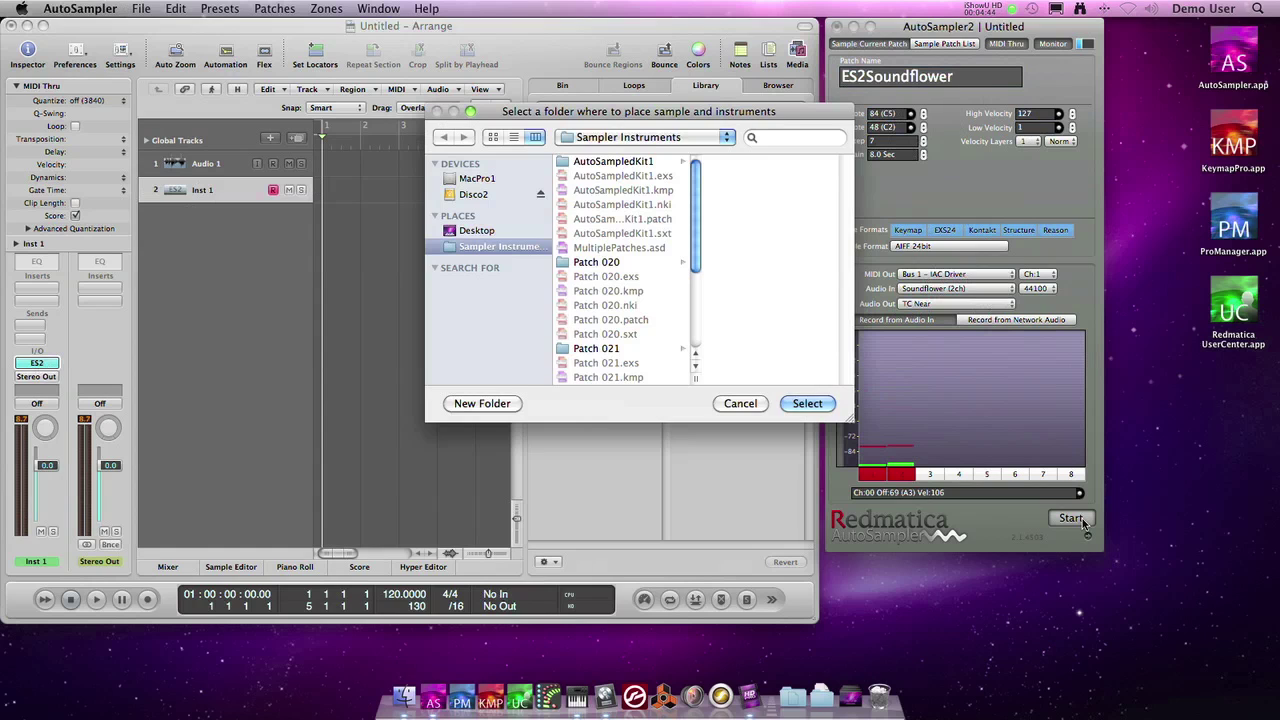
pyautogui.click(808, 403)
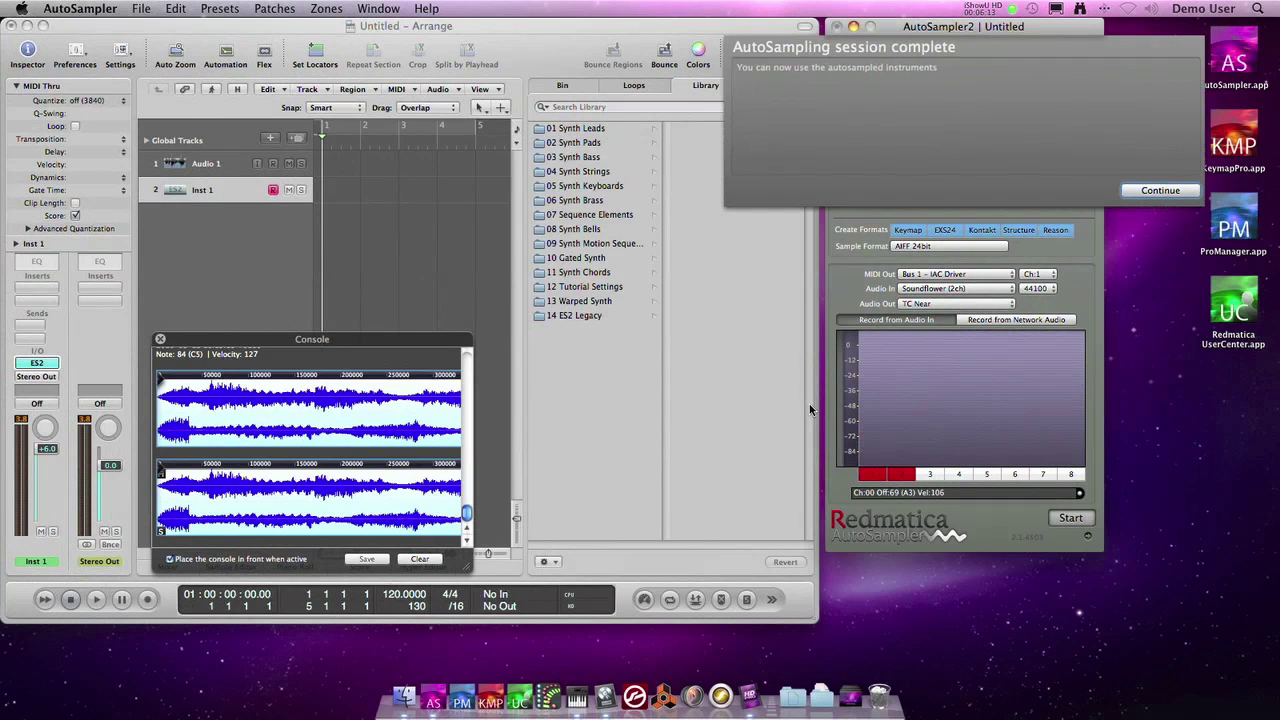
pyautogui.click(1160, 190)
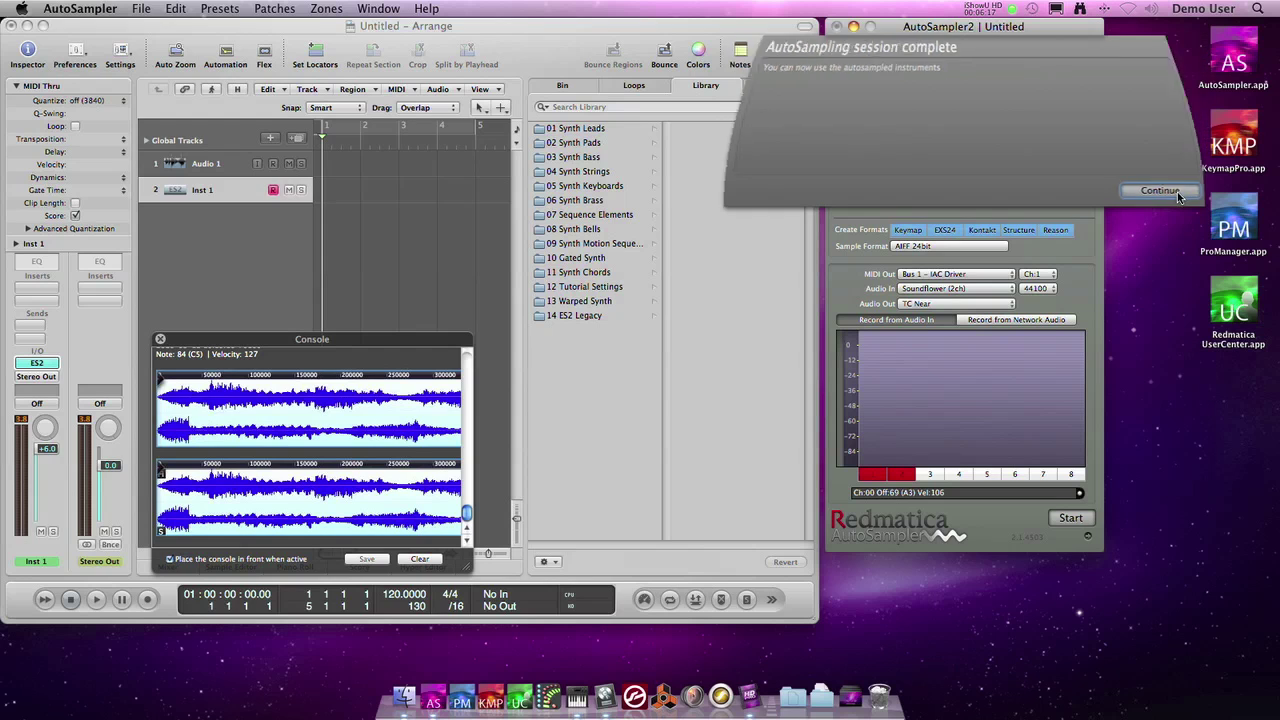
pyautogui.click(106, 7)
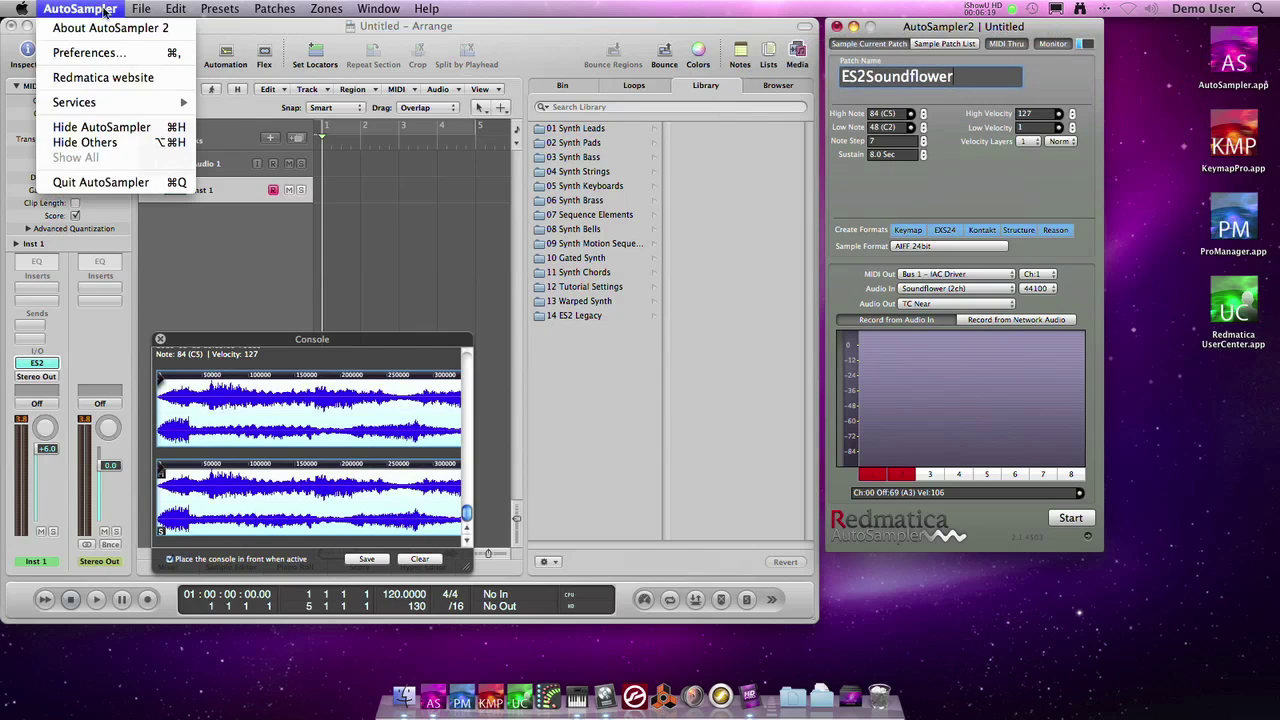
# Quit AutoSampler without saving and insert the EXS24 sampler on Inst 1
pyautogui.click(170, 181)
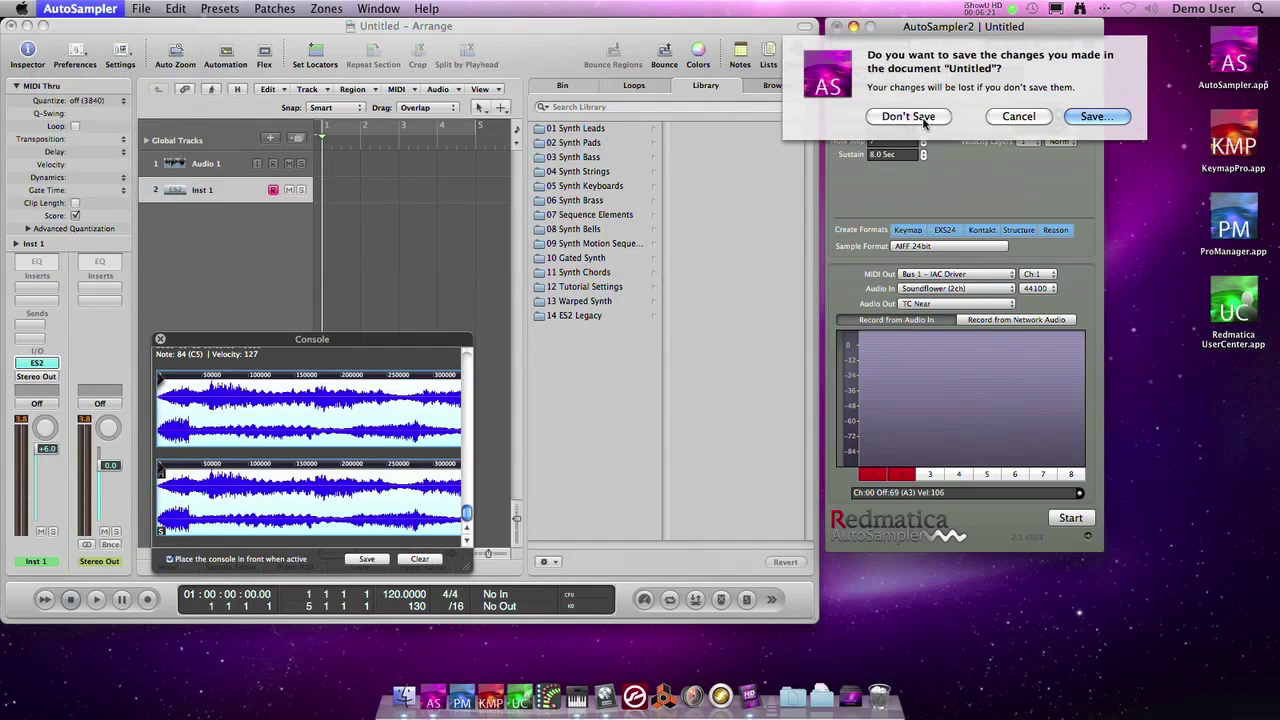
pyautogui.click(920, 118)
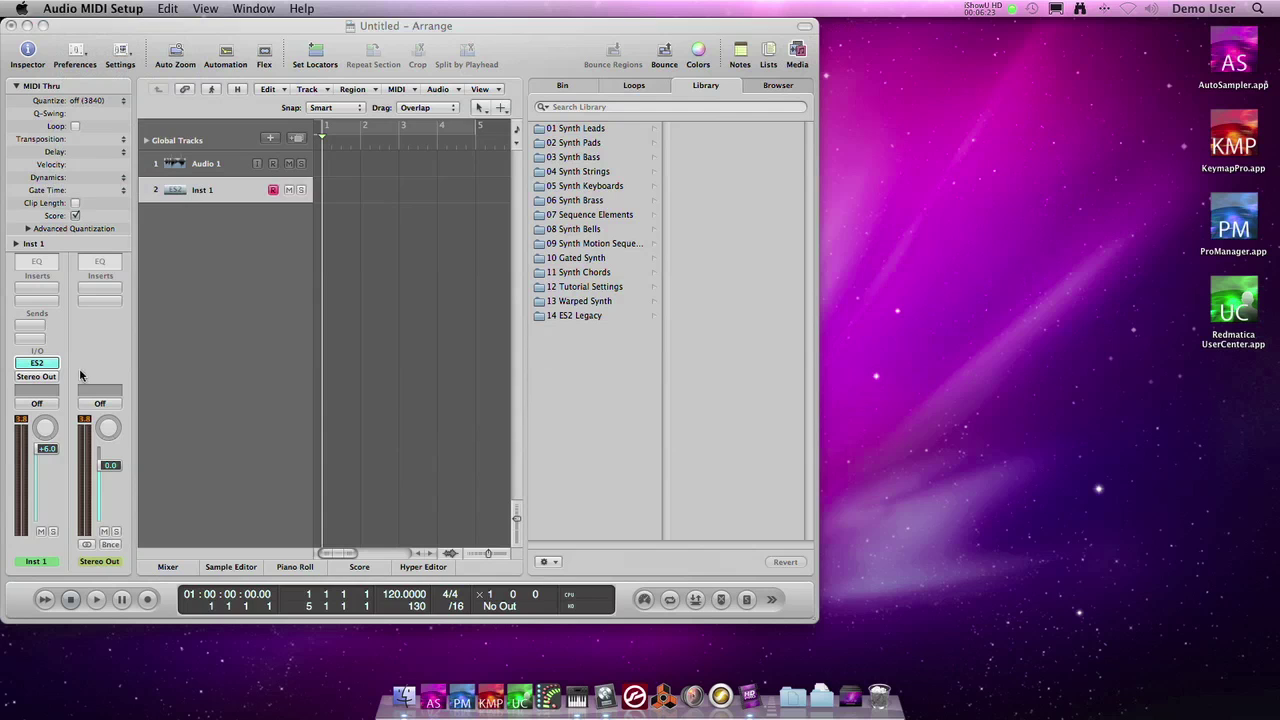
pyautogui.click(38, 366)
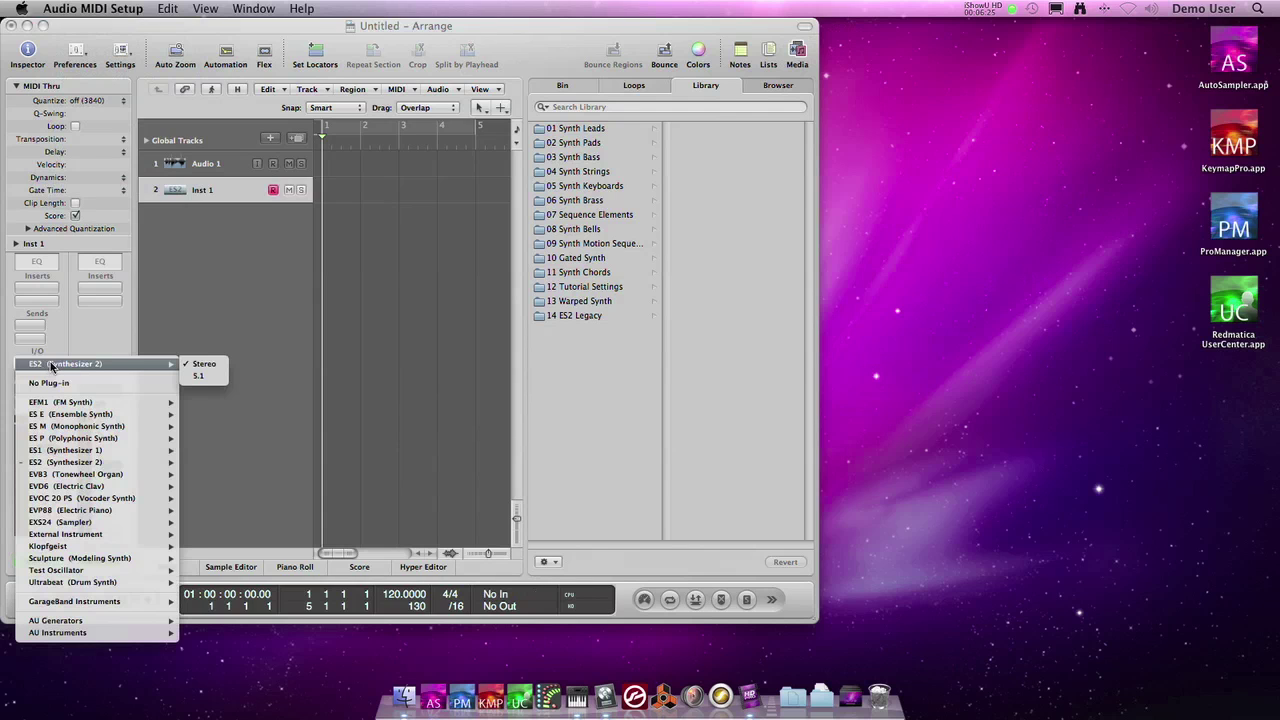
pyautogui.moveTo(76, 526)
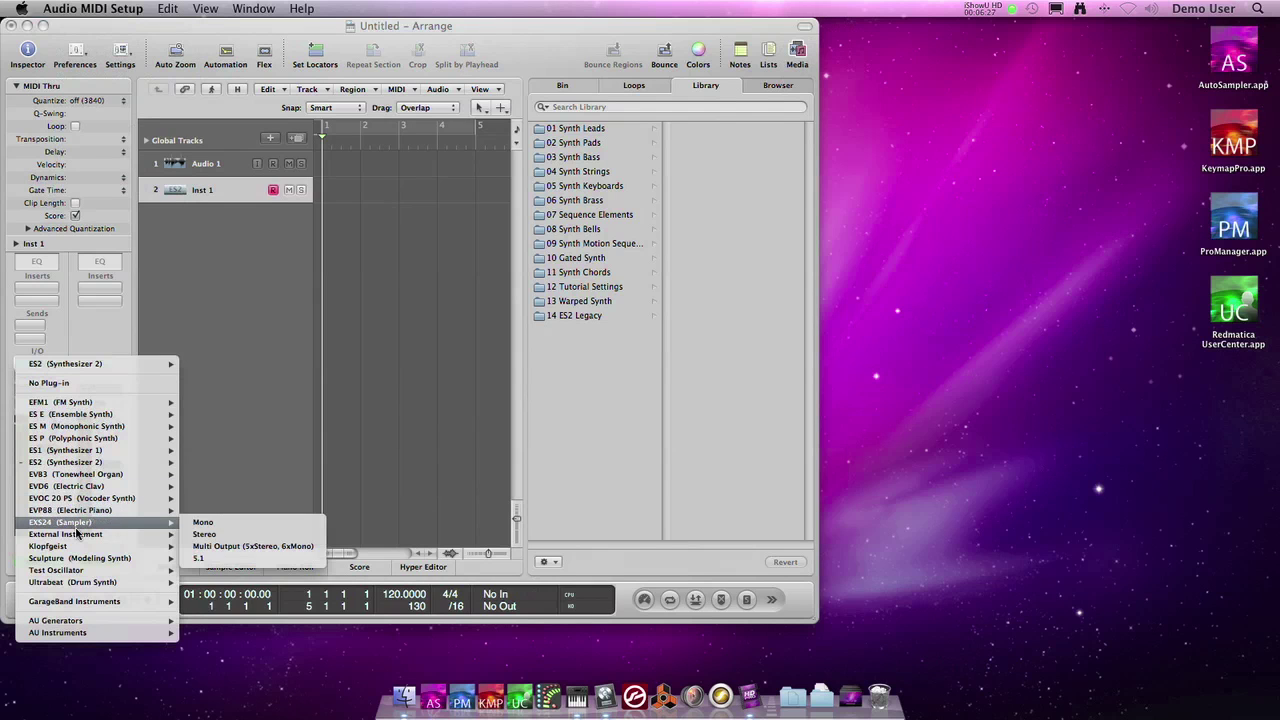
pyautogui.click(76, 526)
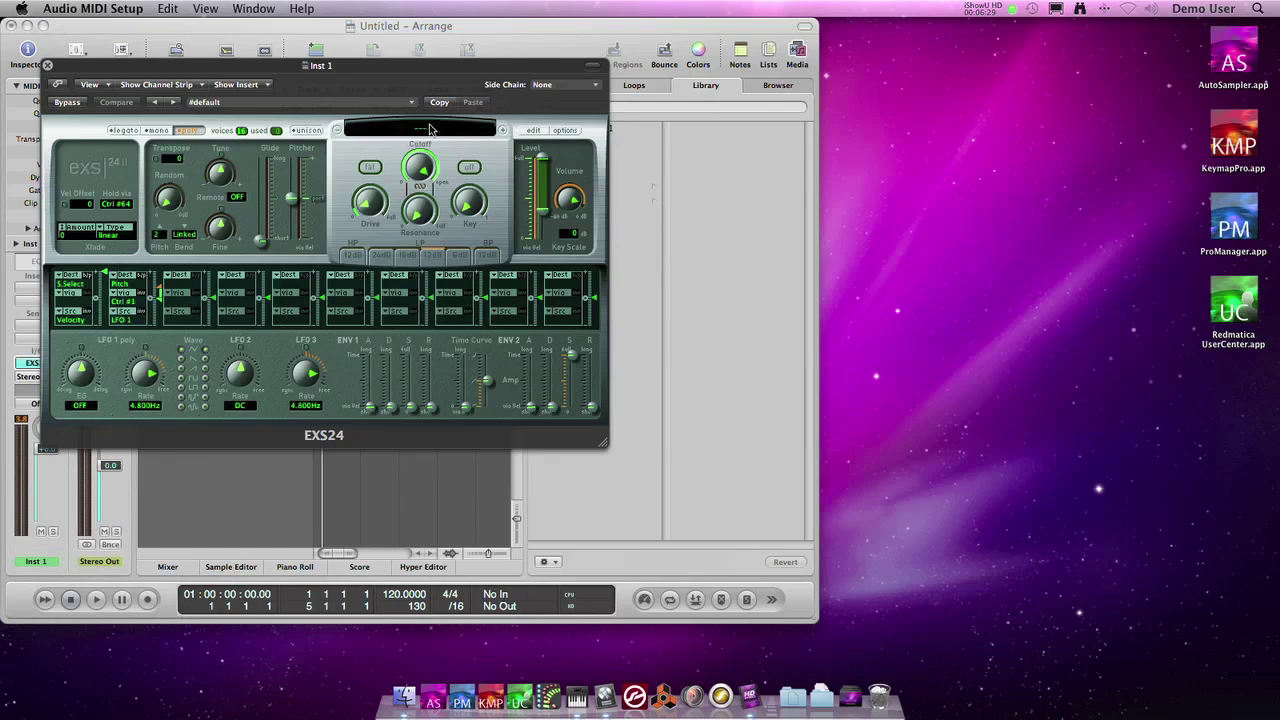
# Refresh the EXS24 instrument list and load the ES2Soundflower instrument
pyautogui.click(430, 128)
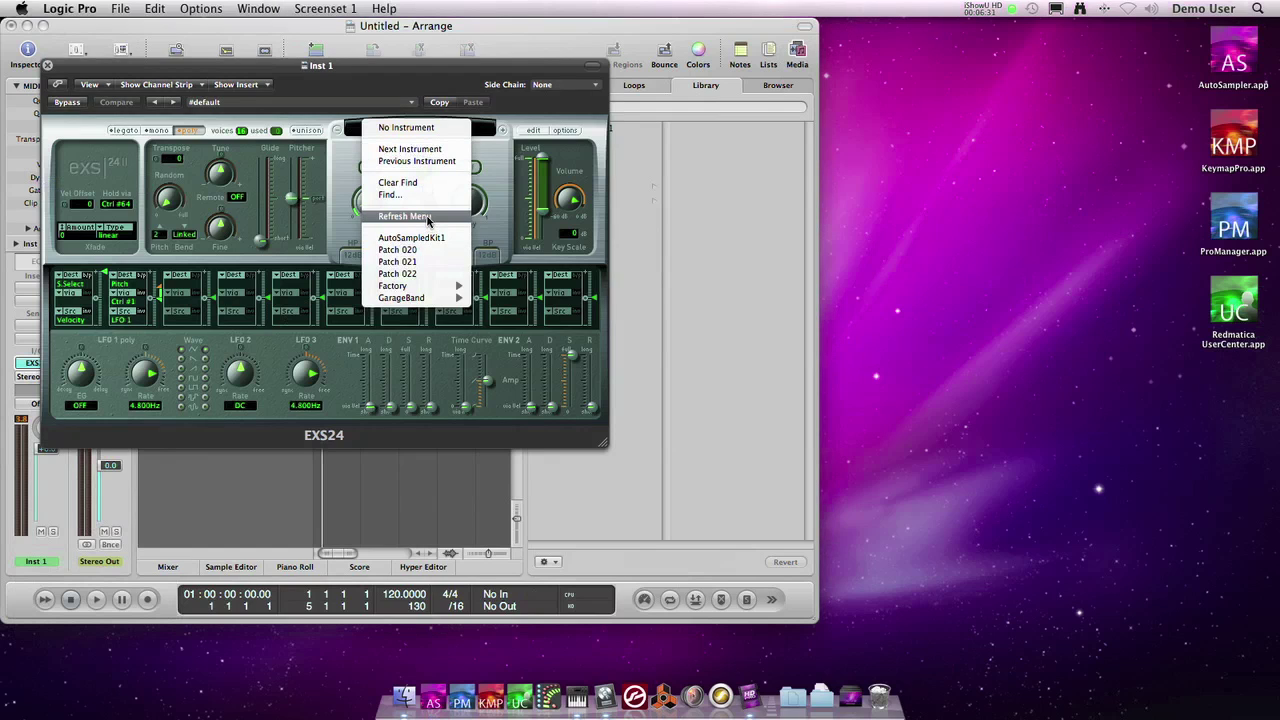
pyautogui.click(428, 218)
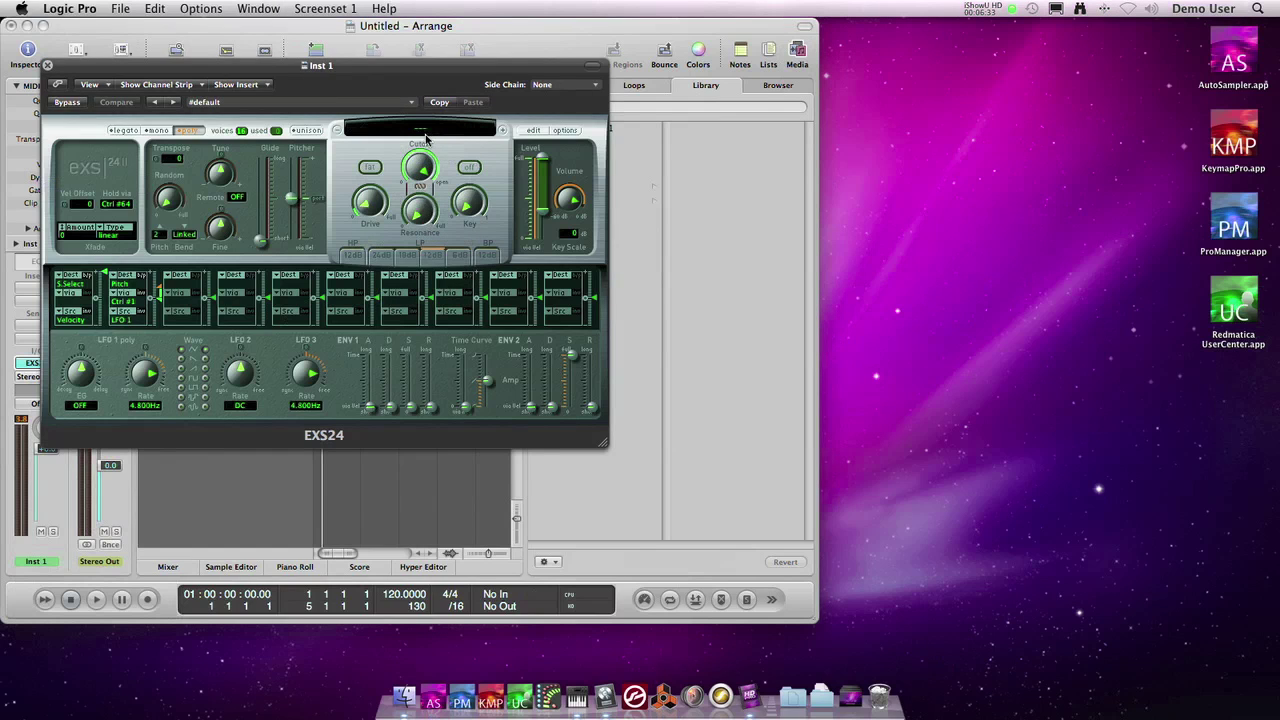
pyautogui.click(425, 131)
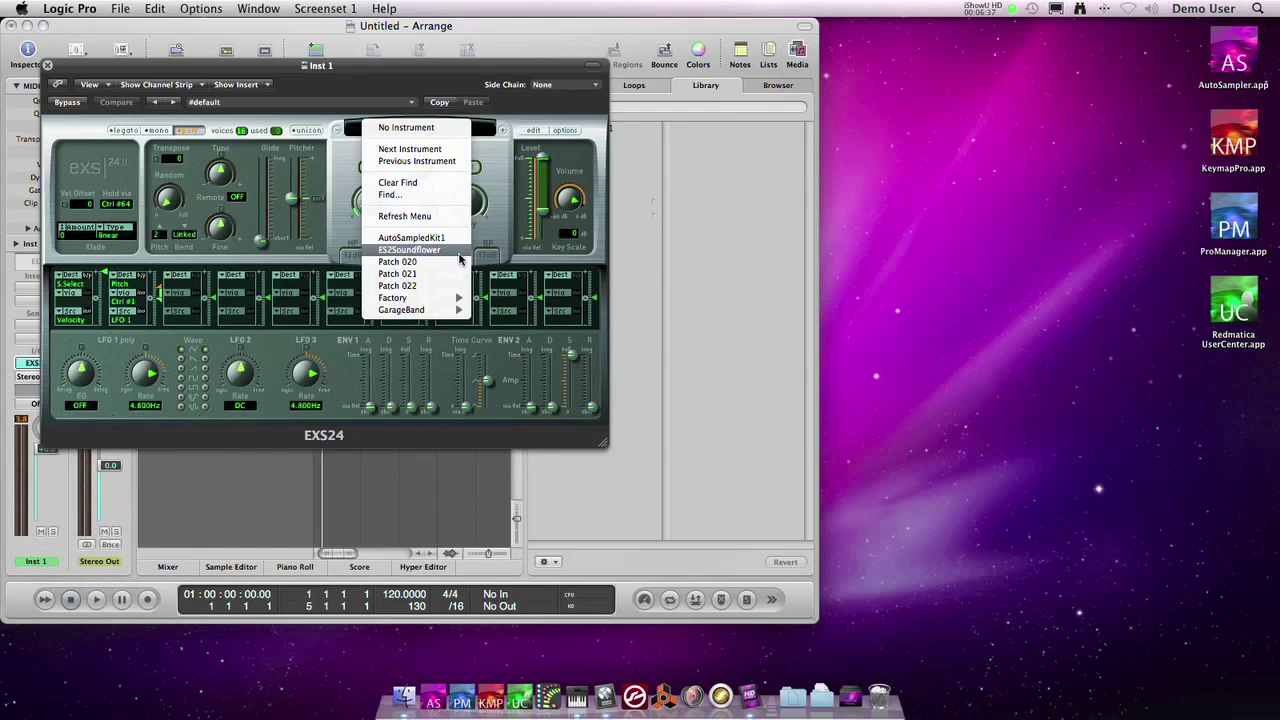
pyautogui.click(446, 259)
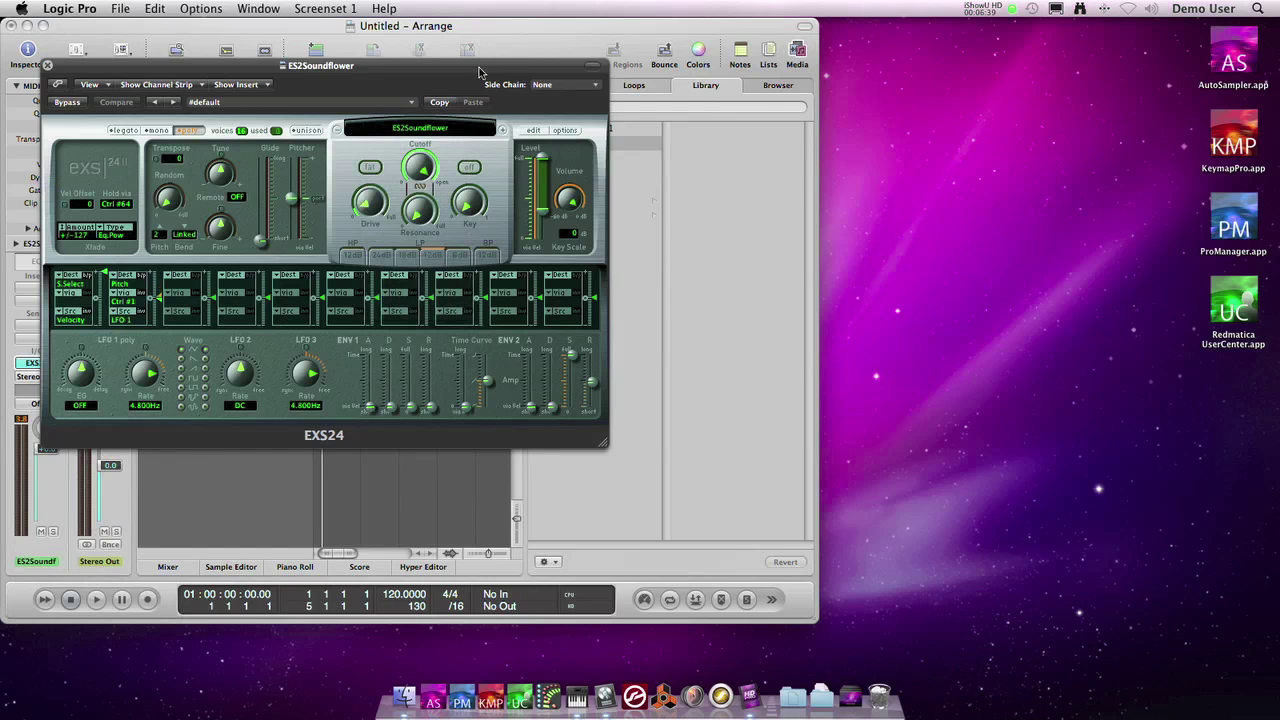
pyautogui.moveTo(480, 72); pyautogui.dragTo(488, 66)
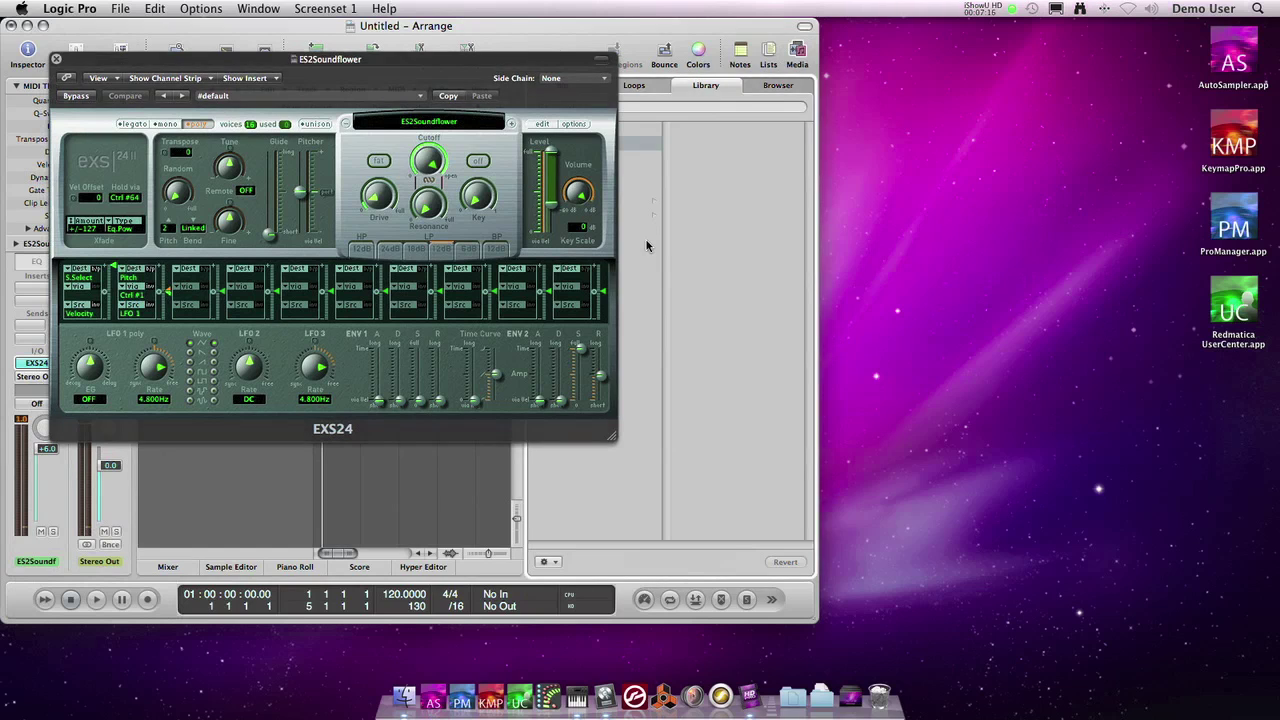